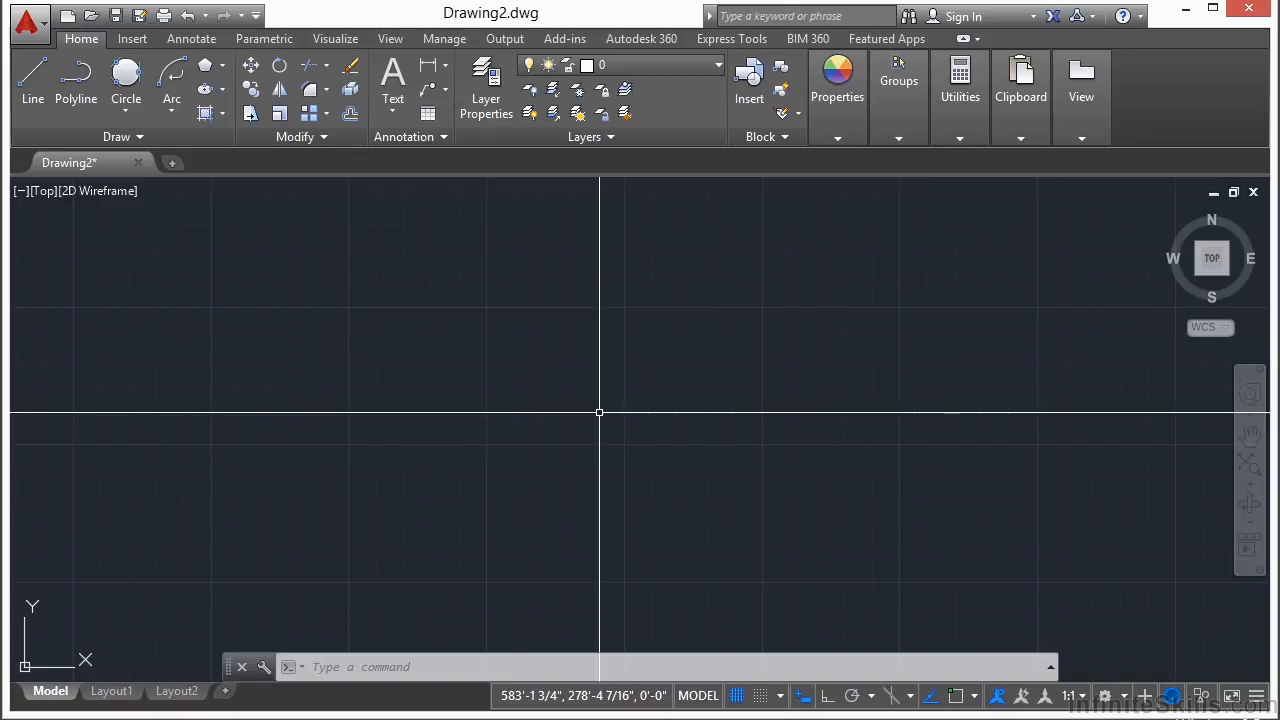
Draw a freehand rectangle in the empty drawing area with the Rectangle command, placing two opposite corners.
{"action": "left_click", "coordinate": [220, 66]}
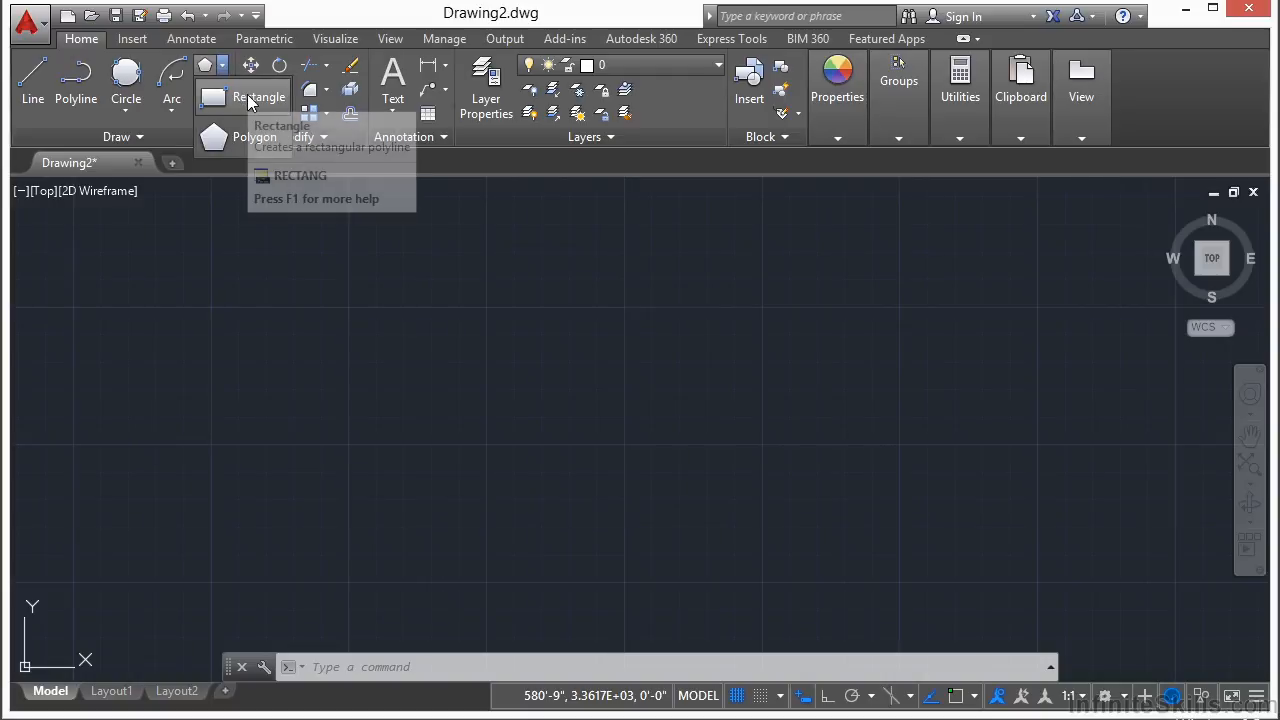
{"action": "left_click", "coordinate": [250, 98]}
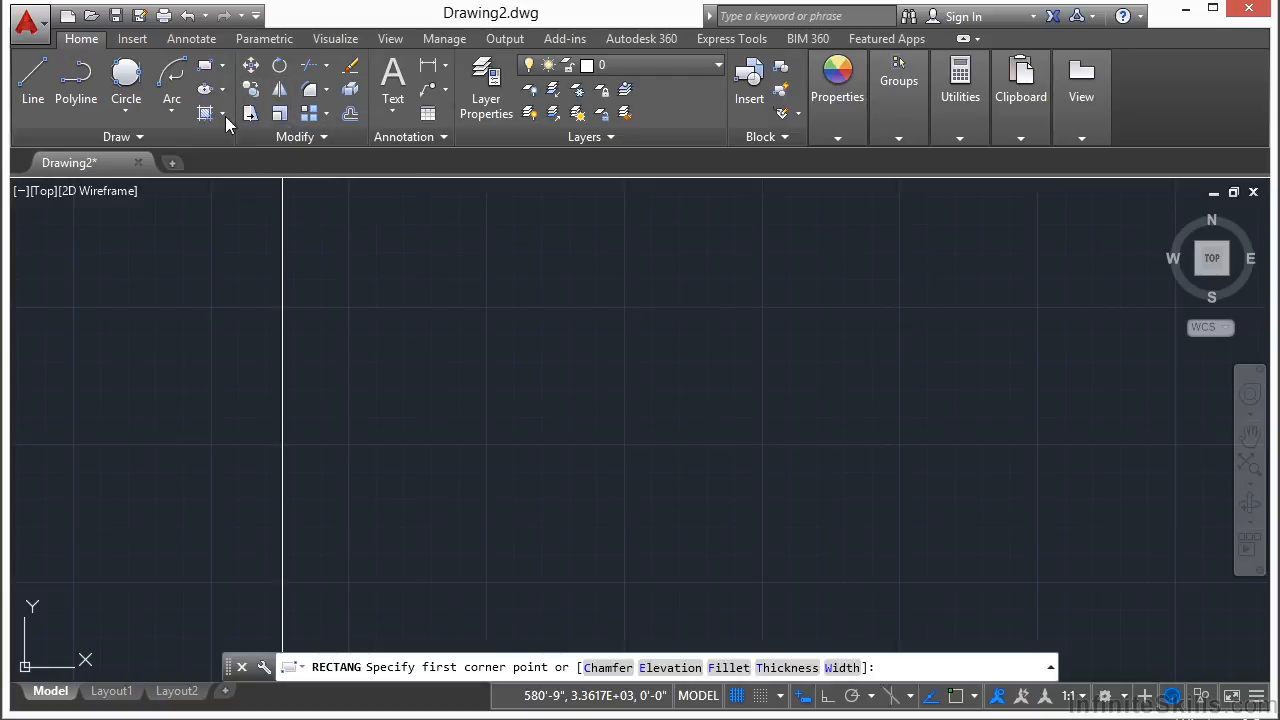
{"action": "left_click", "coordinate": [331, 262]}
{"action": "left_click", "coordinate": [585, 374]}
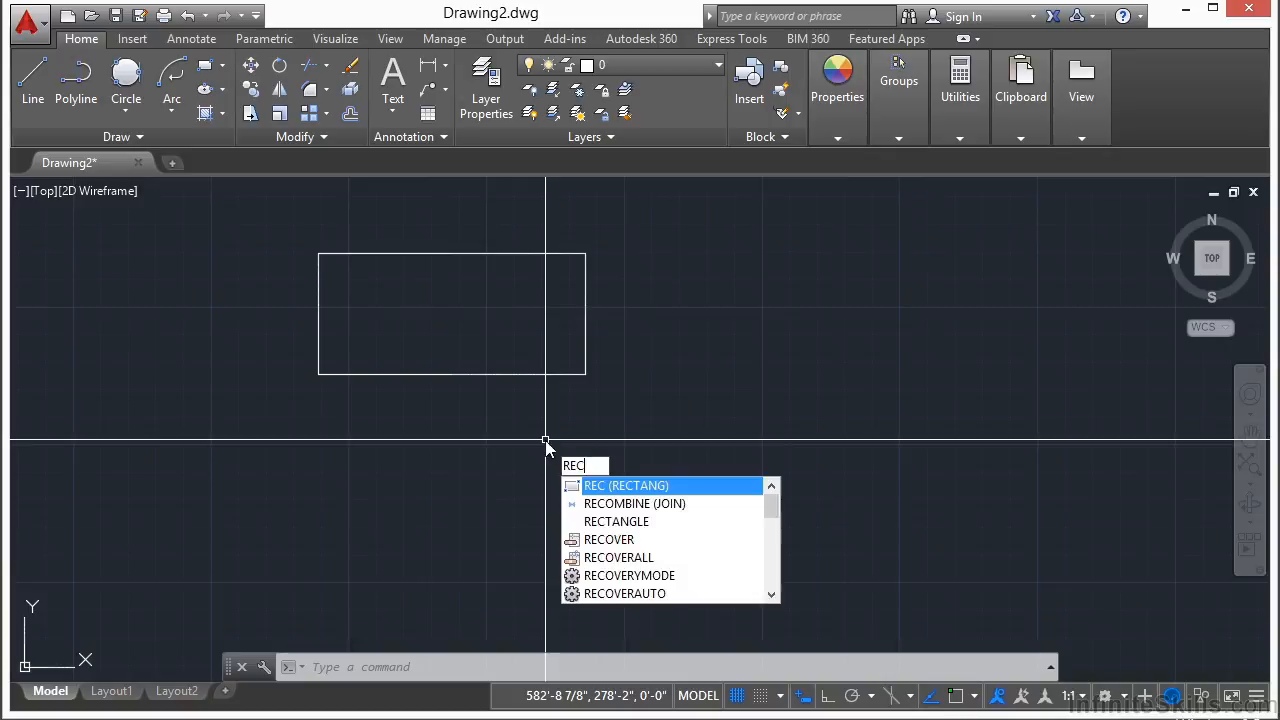
Draw a second rectangle to the right of the first one, 24 inches wide and 12 inches high.
{"action": "key", "text": "Return"}
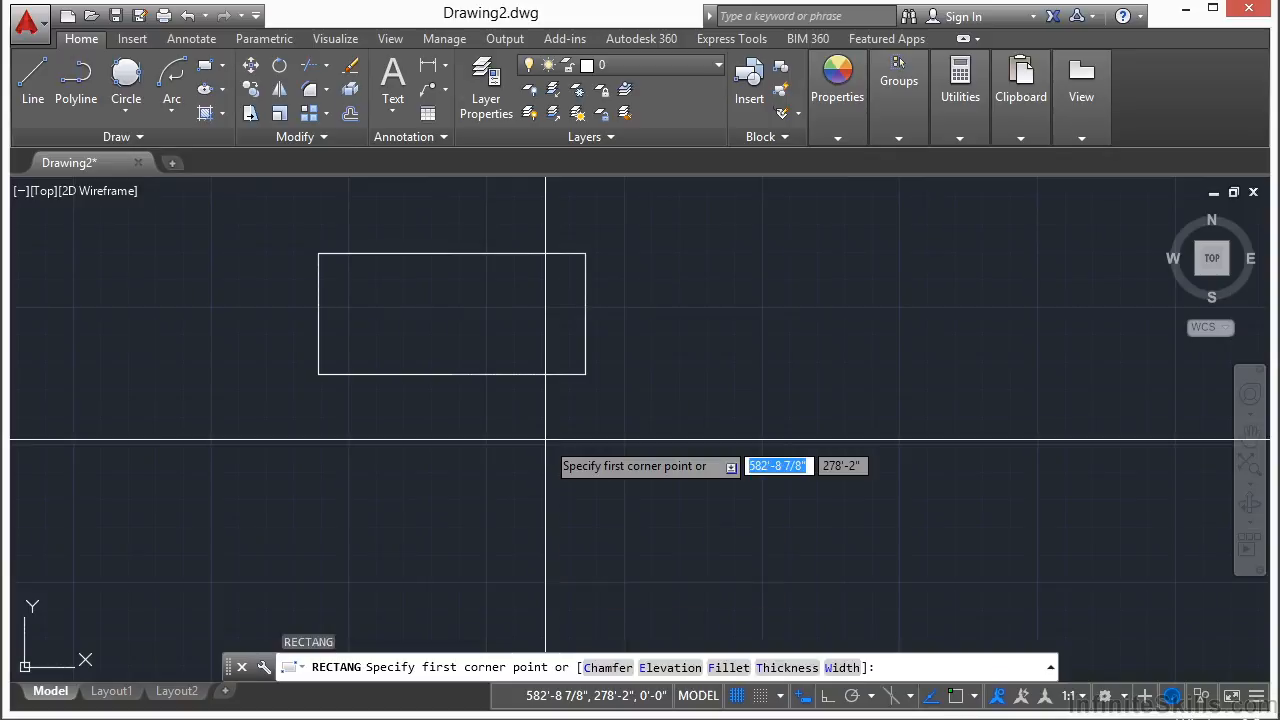
{"action": "middle_click_drag", "start_coordinate": [523, 414], "coordinate": [232, 437]}
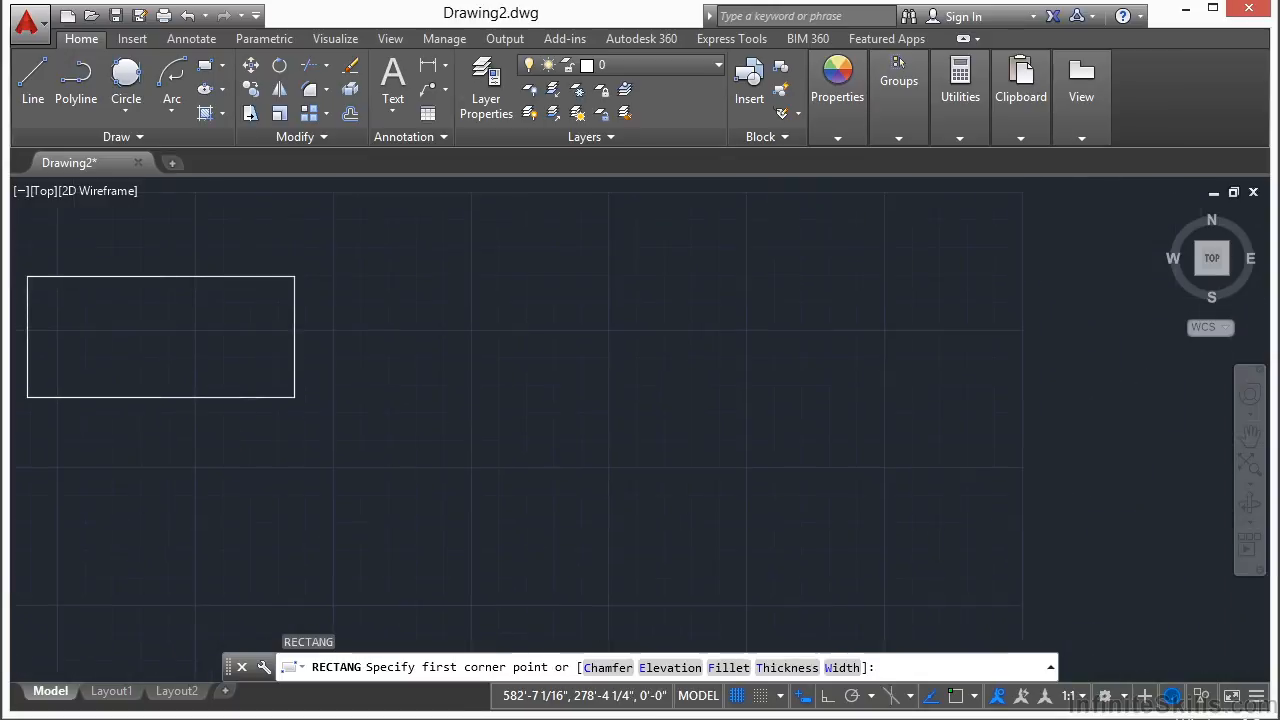
{"action": "left_click", "coordinate": [410, 272]}
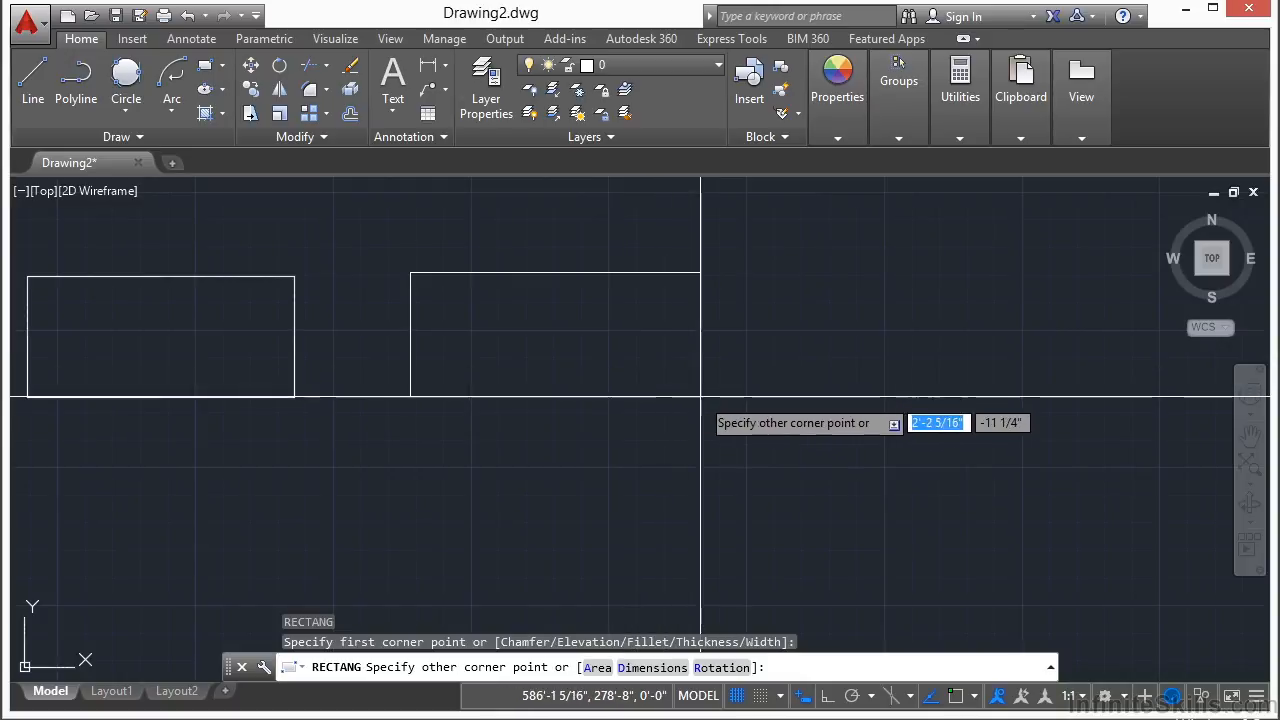
{"action": "type", "text": "24"}
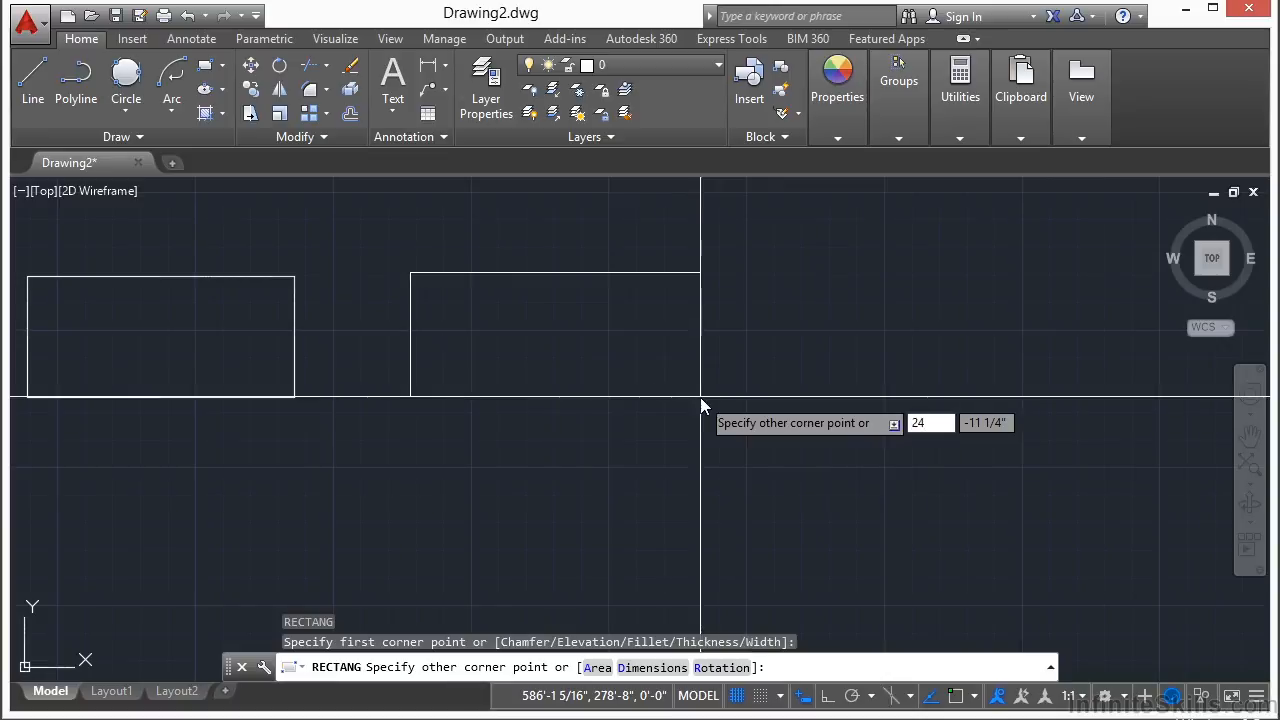
{"action": "key", "text": "Tab"}
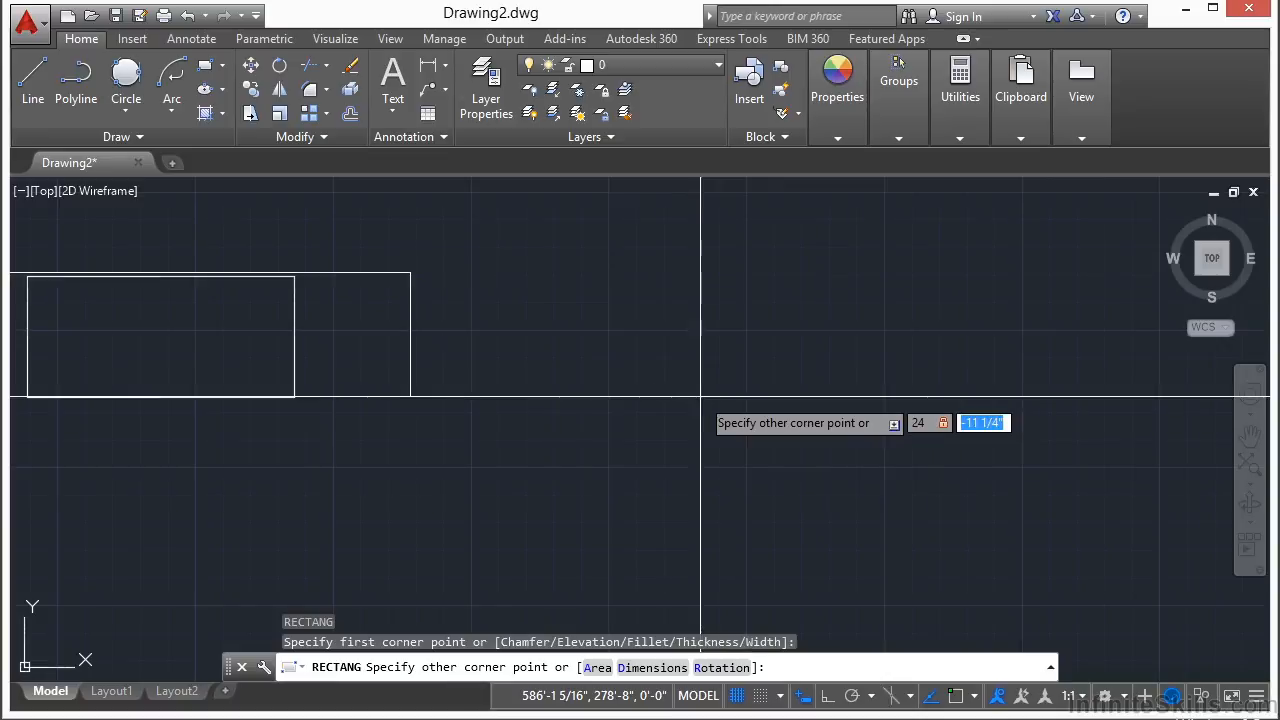
{"action": "type", "text": "12"}
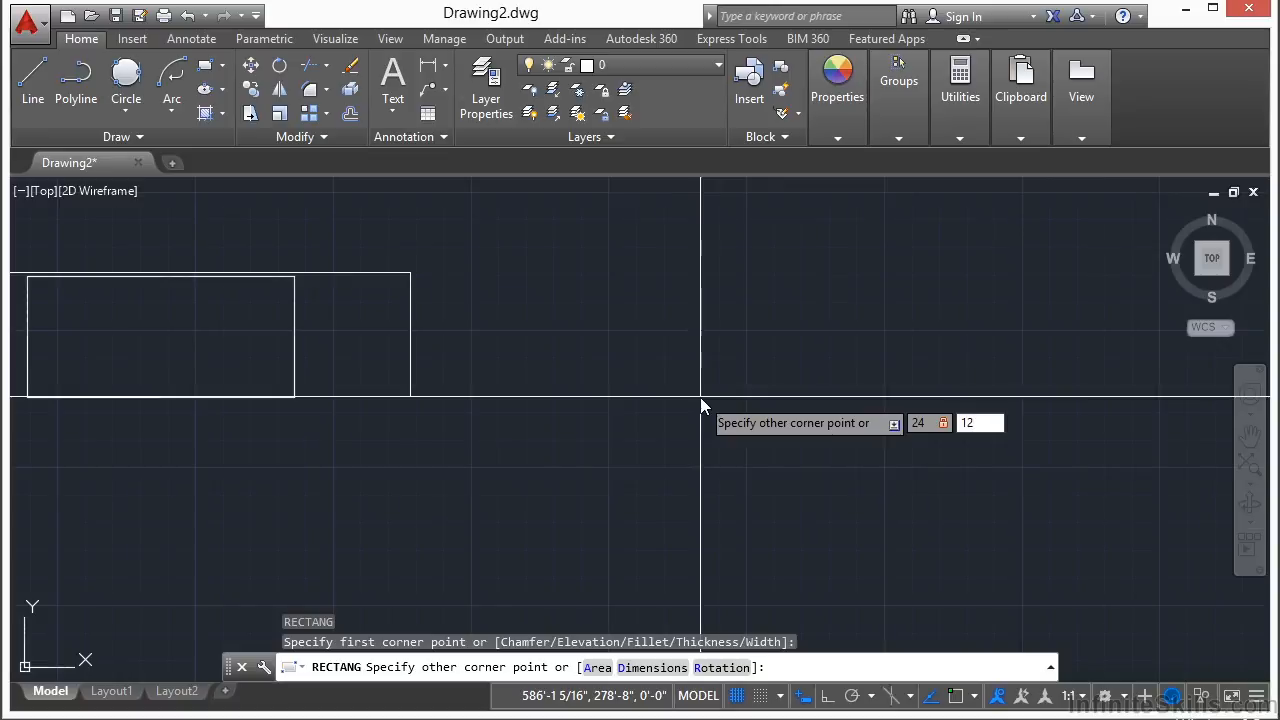
{"action": "key", "text": "Return"}
Add a vertex at the middle of the 24 by 12 rectangle's upper edge and place it above the edge as a centred peak.
{"action": "middle_click_drag", "start_coordinate": [623, 269], "coordinate": [626, 423]}
{"action": "left_click", "coordinate": [623, 340]}
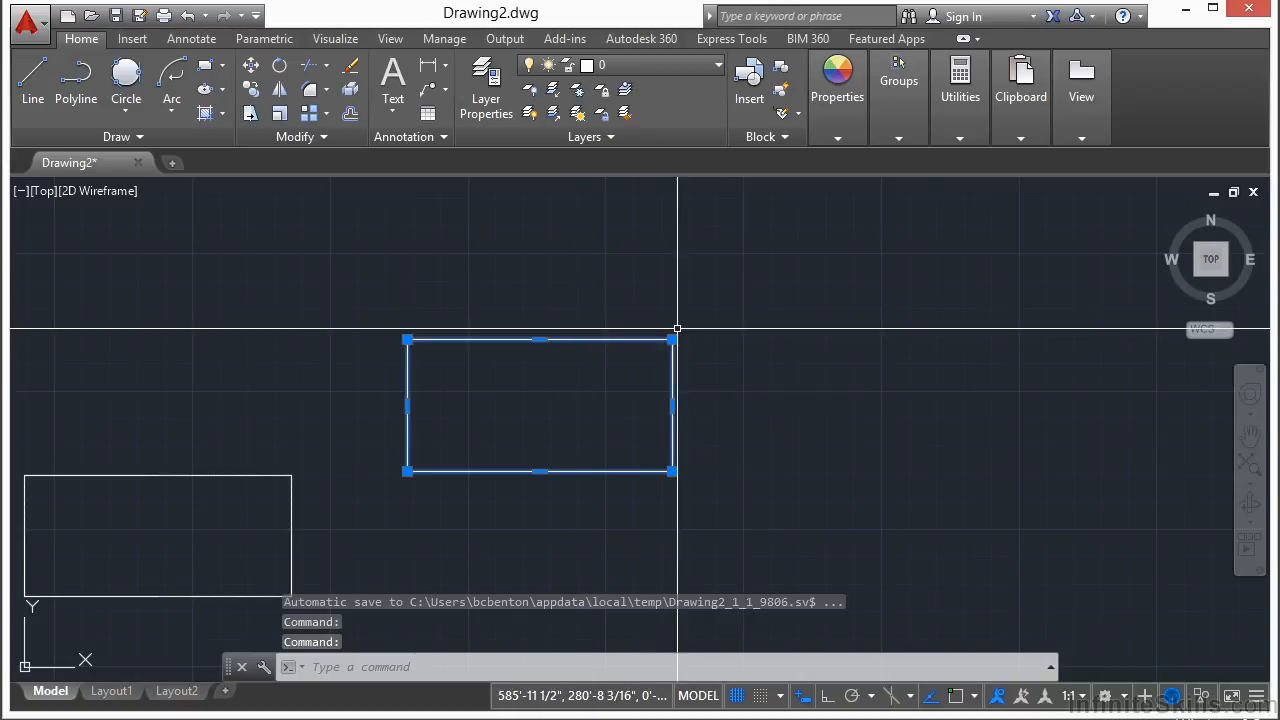
{"action": "mouse_move", "coordinate": [672, 472]}
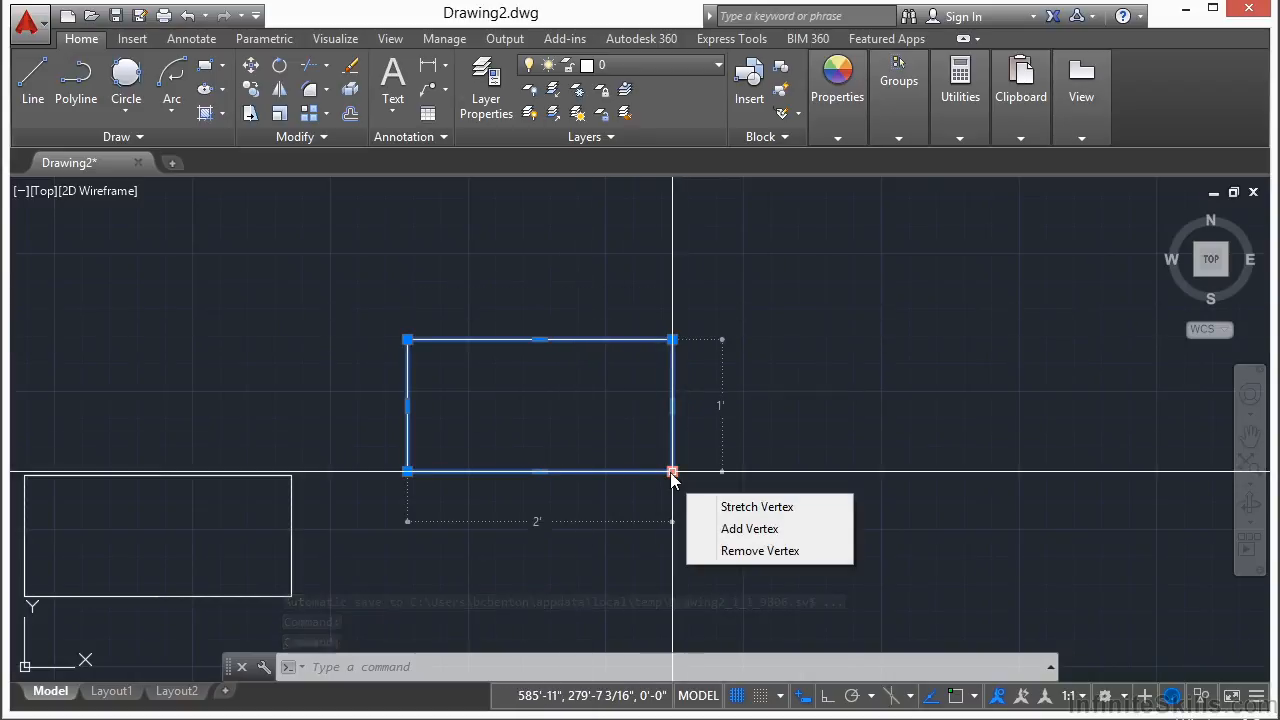
{"action": "mouse_move", "coordinate": [540, 341]}
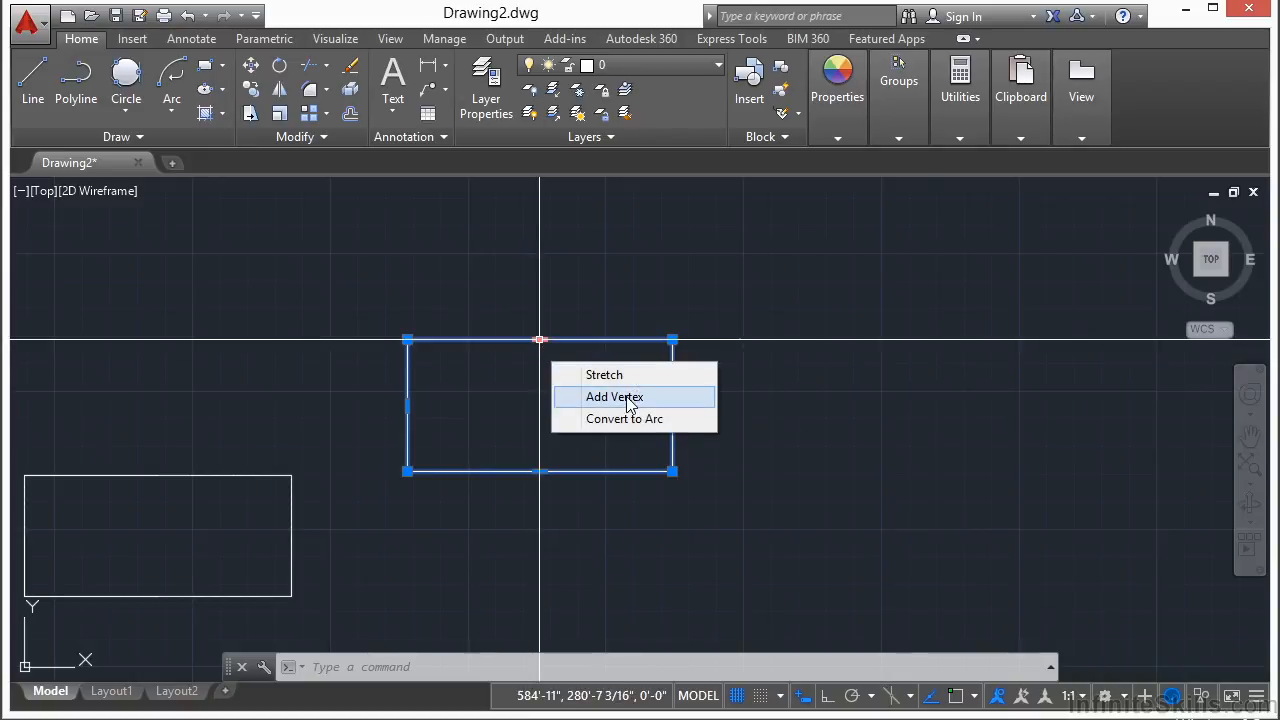
{"action": "left_click", "coordinate": [614, 397]}
{"action": "left_click", "coordinate": [543, 284]}
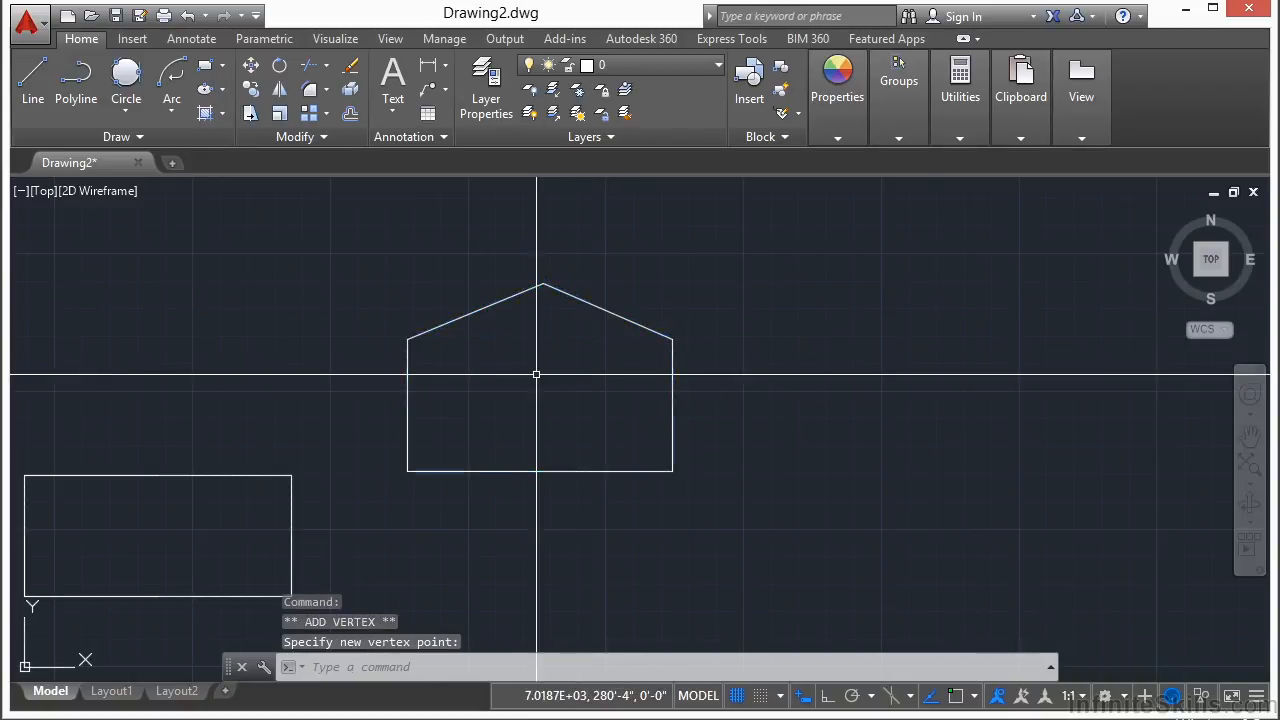
{"action": "key", "text": "Escape"}
Draw a rectangle with both chamfer distances set to 5, to the right of the peaked outline.
{"action": "scroll", "coordinate": [523, 337], "scroll_direction": "down", "scroll_amount": 3}
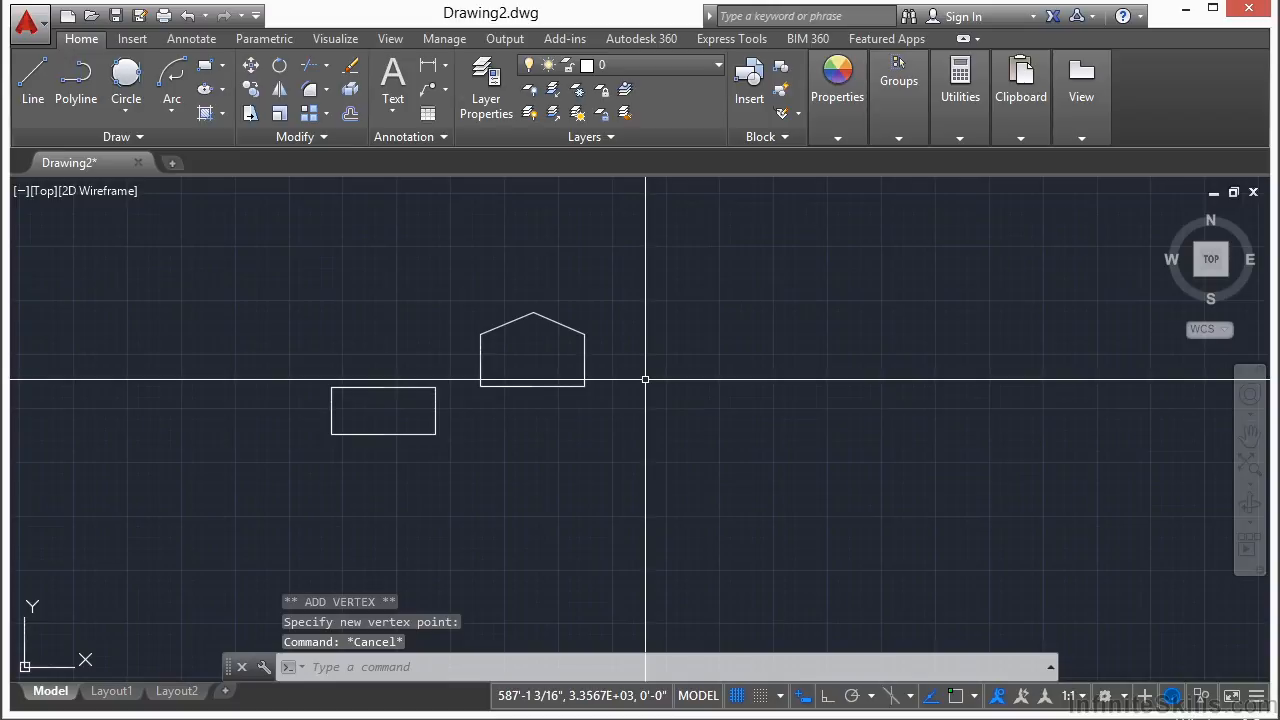
{"action": "type", "text": "rec"}
{"action": "key", "text": "Return"}
{"action": "middle_click_drag", "start_coordinate": [660, 370], "coordinate": [411, 294]}
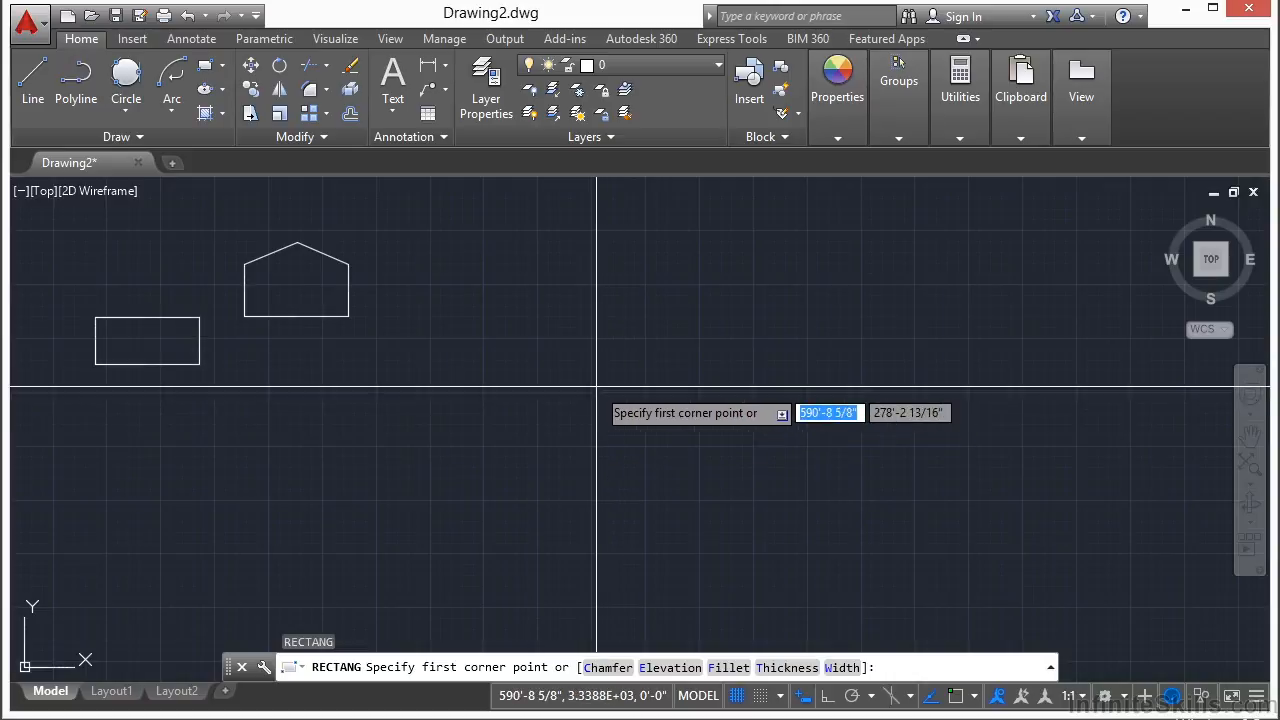
{"action": "type", "text": "c"}
{"action": "key", "text": "Return"}
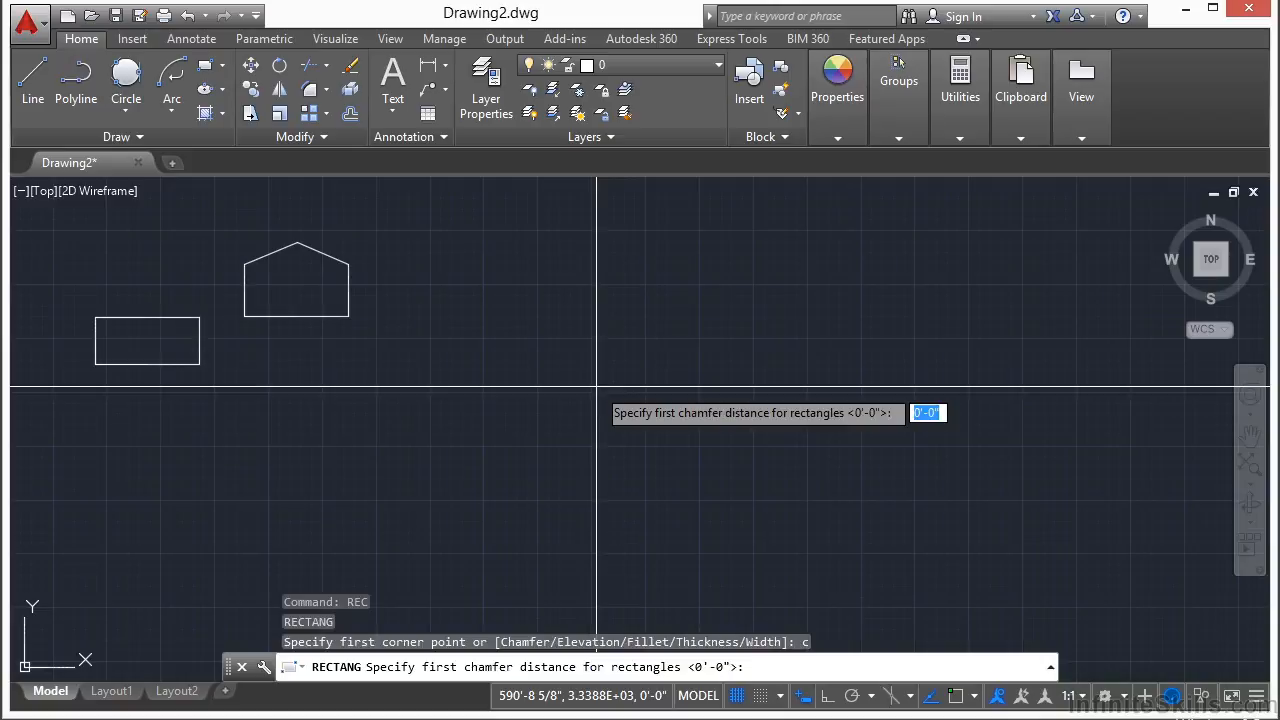
{"action": "type", "text": "5"}
{"action": "key", "text": "Return"}
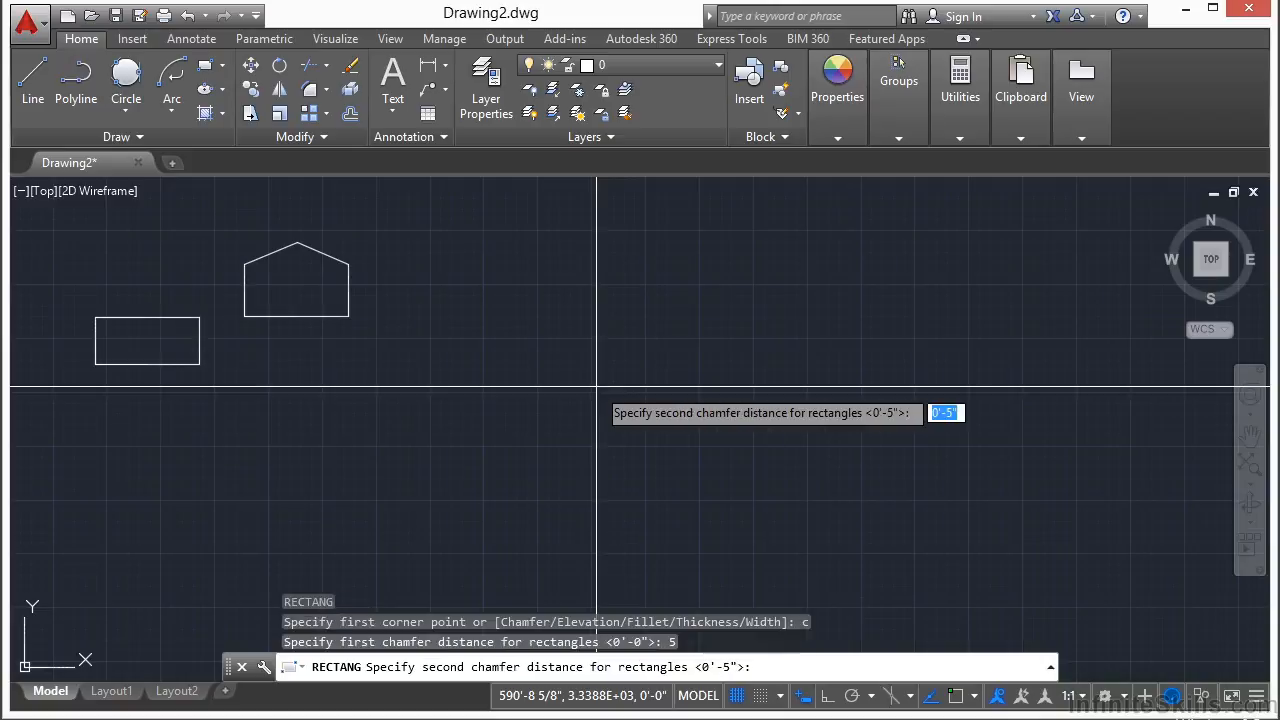
{"action": "type", "text": "5"}
{"action": "key", "text": "Return"}
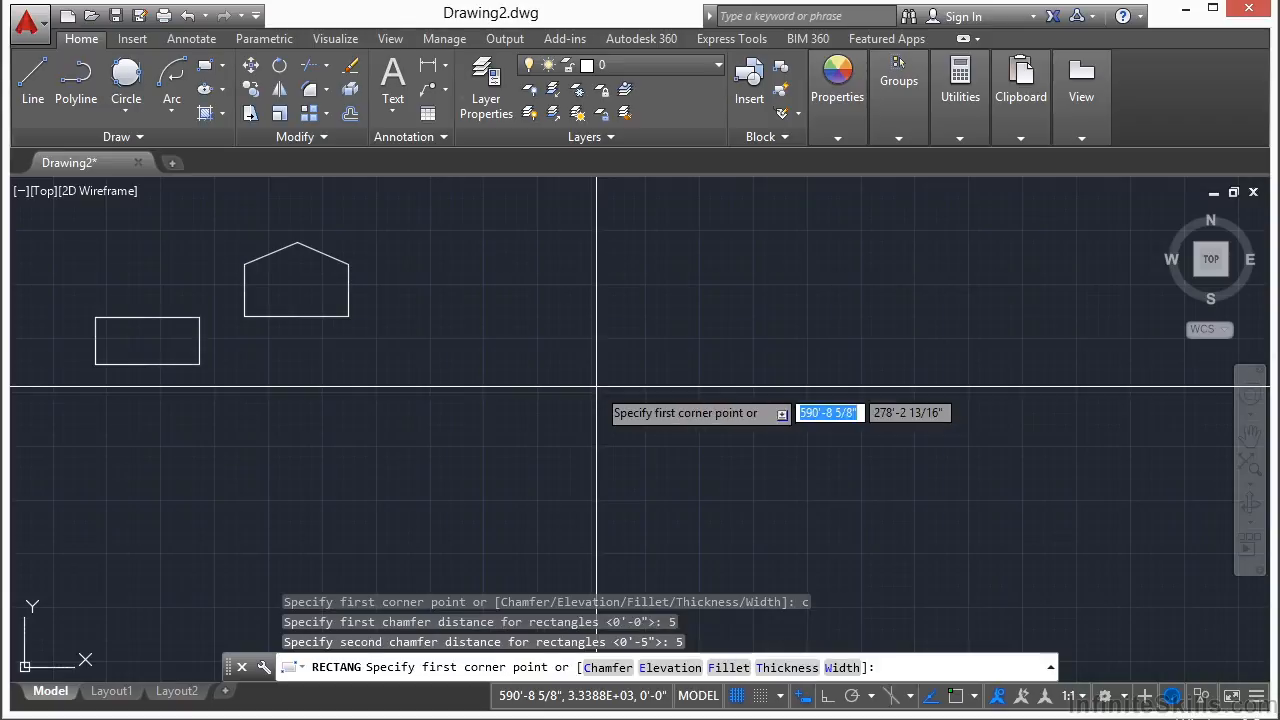
{"action": "left_click", "coordinate": [461, 443]}
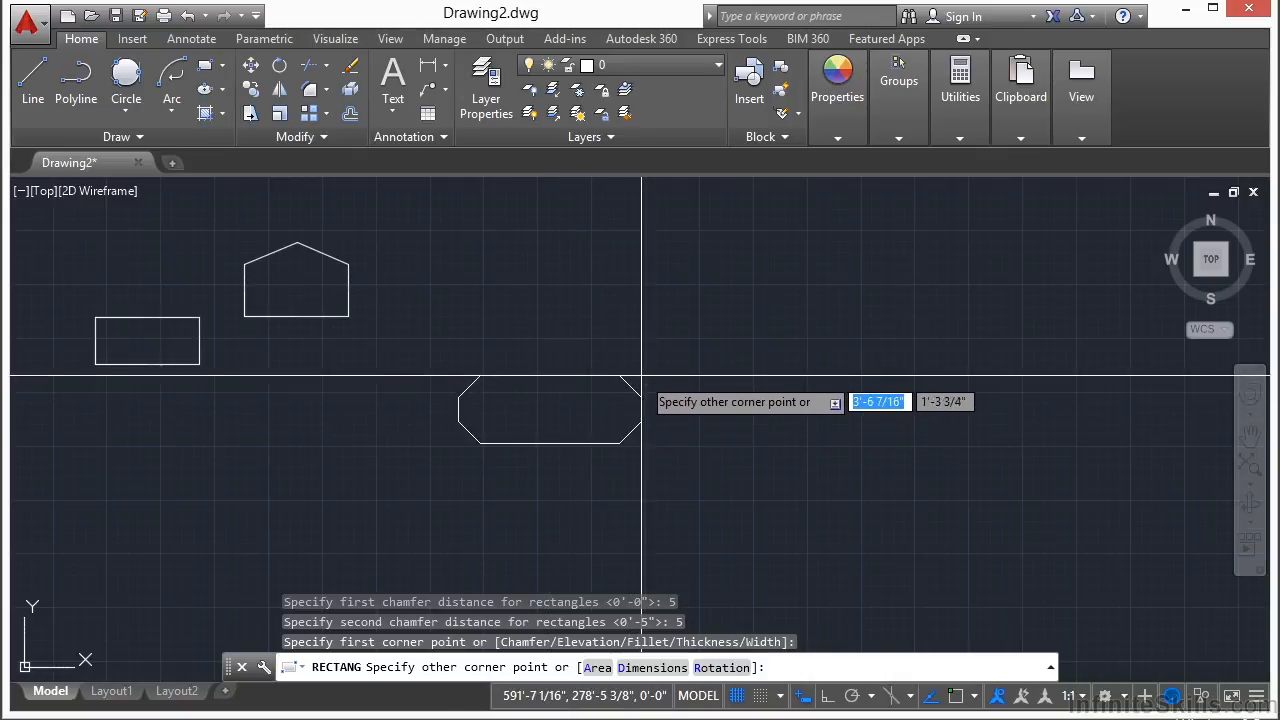
{"action": "left_click", "coordinate": [672, 318]}
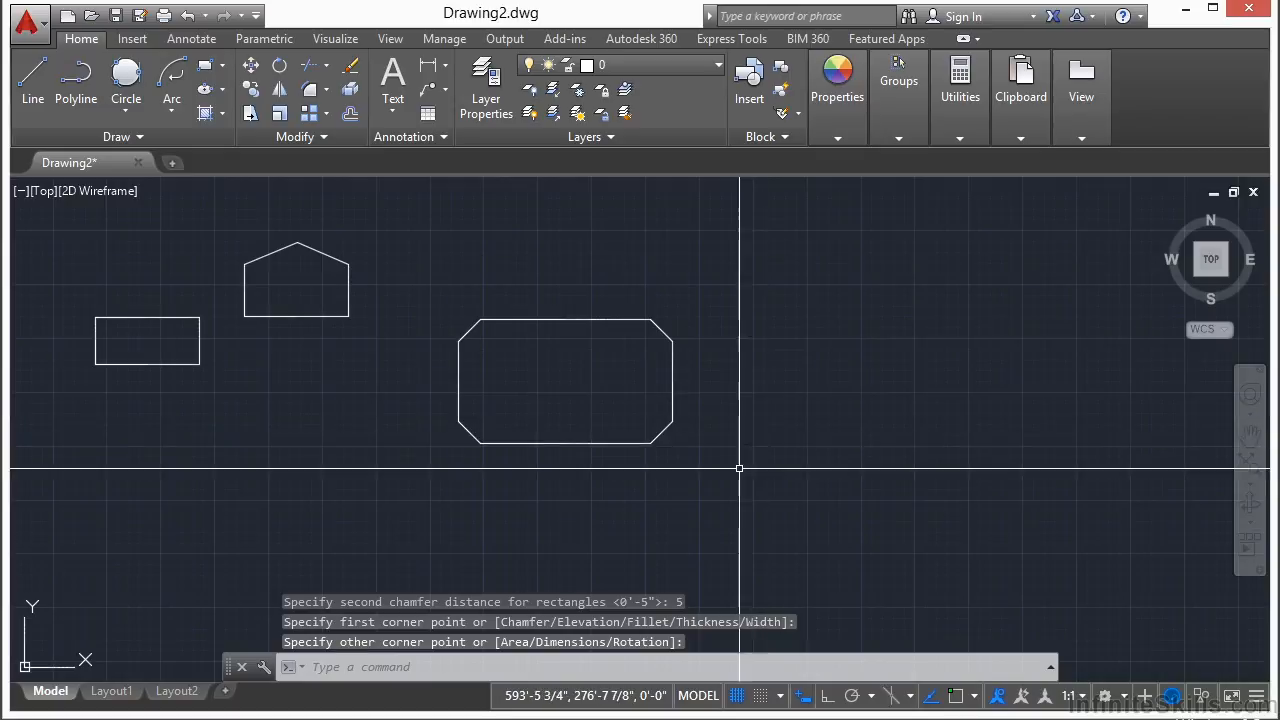
Draw another rectangle to the right of the chamfered one, with a first chamfer distance of 10 and a second of 5.
{"action": "key", "text": "Return"}
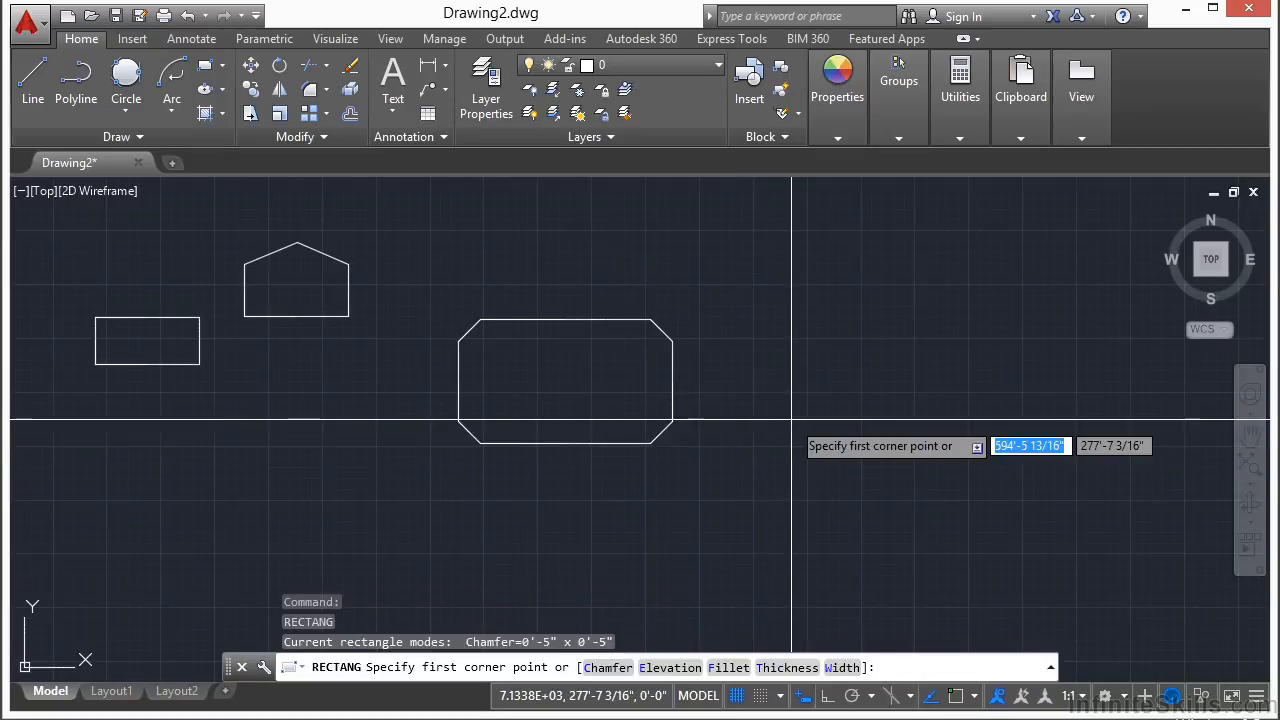
{"action": "type", "text": "c"}
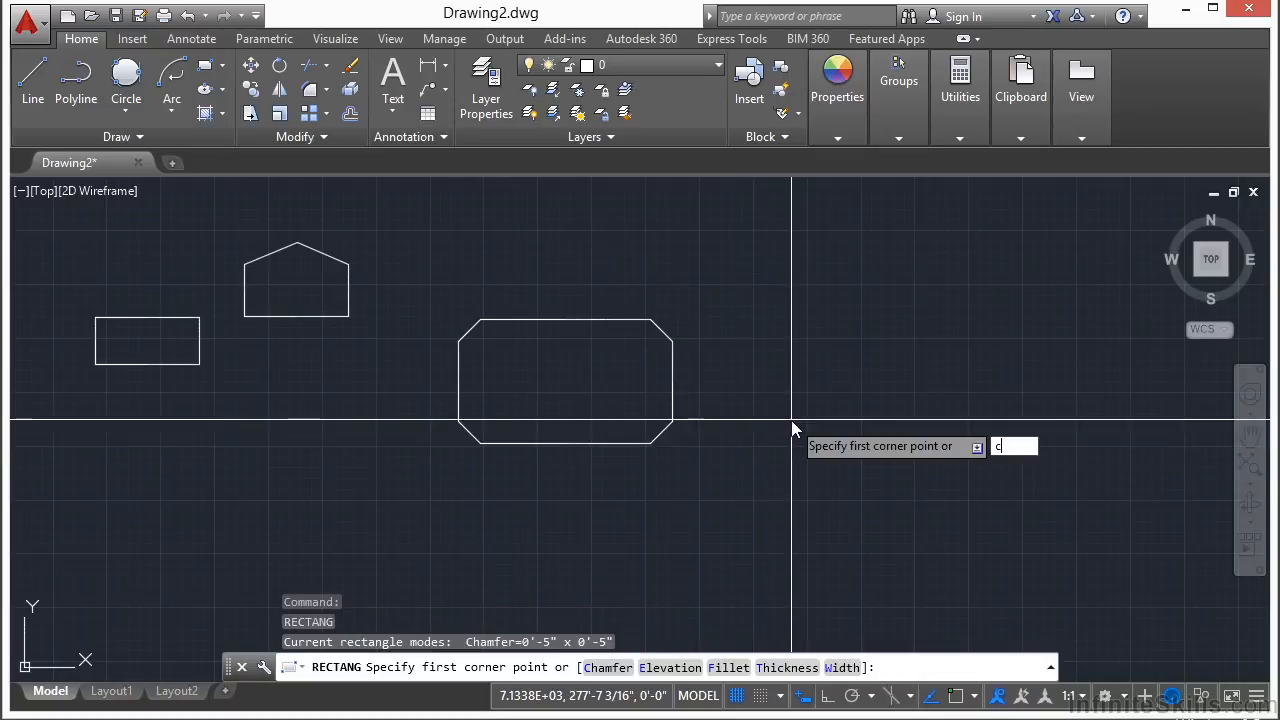
{"action": "key", "text": "Return"}
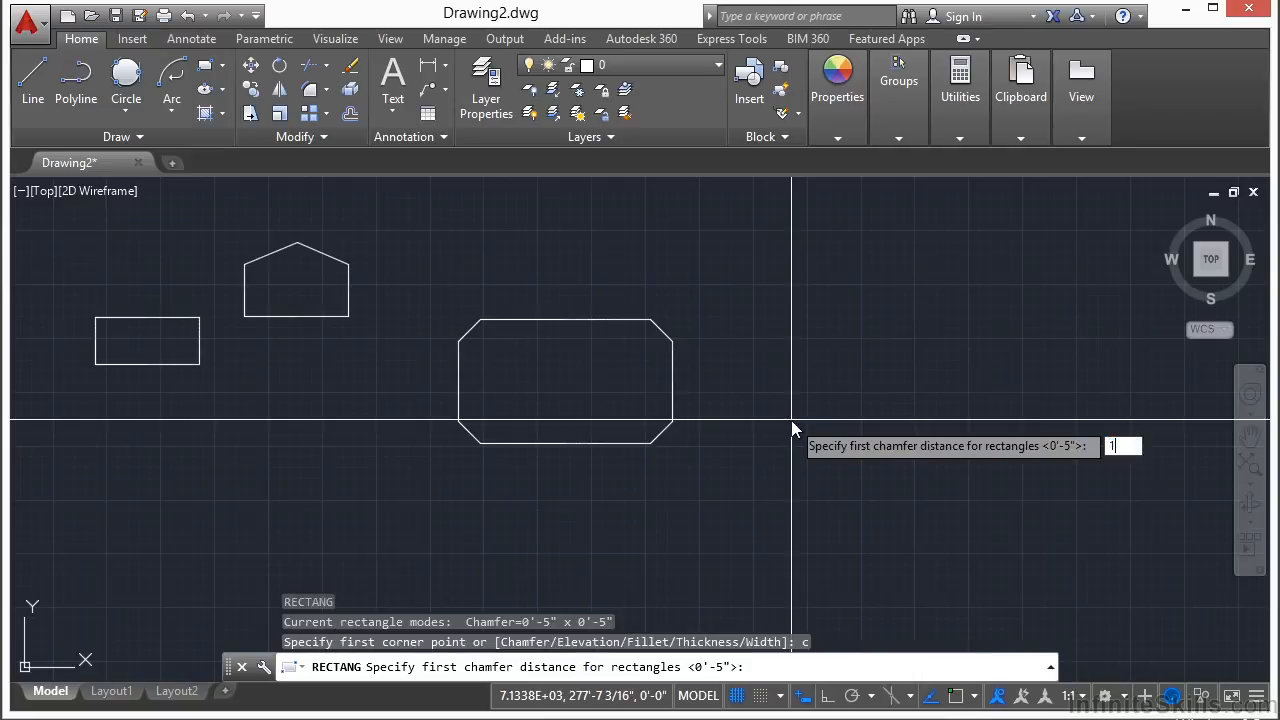
{"action": "key", "text": "Return"}
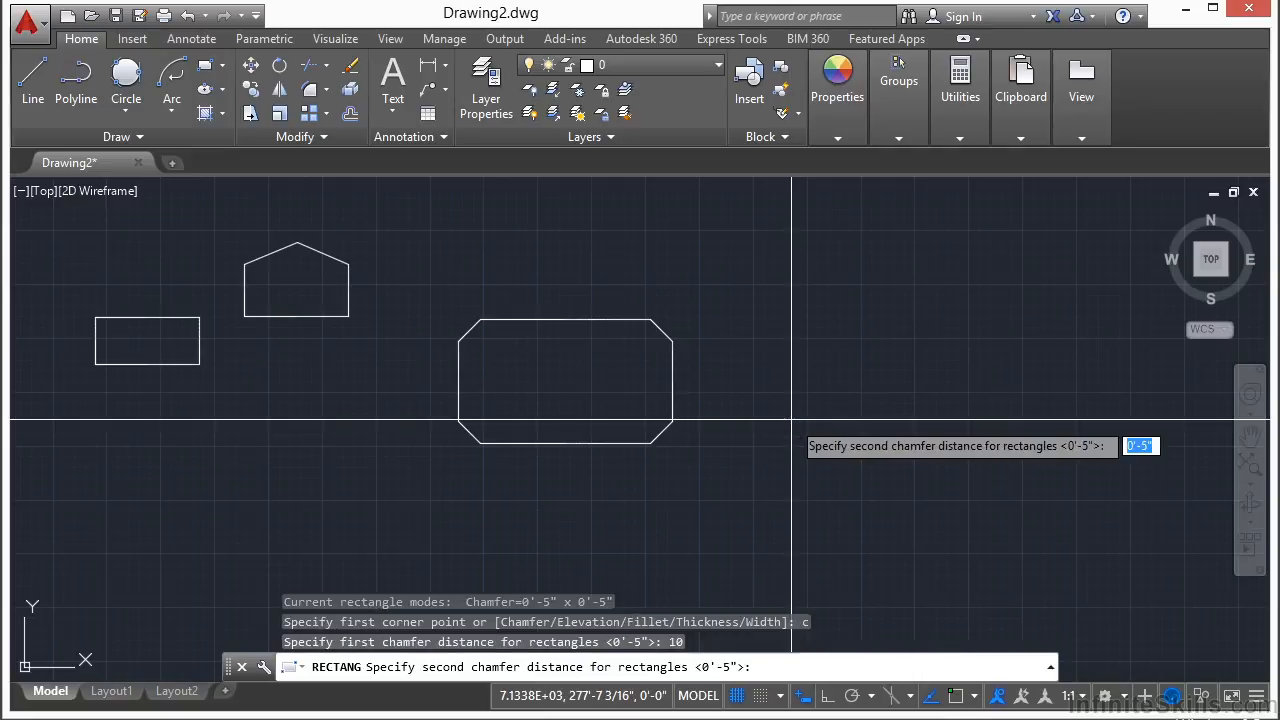
{"action": "type", "text": "5"}
{"action": "key", "text": "Return"}
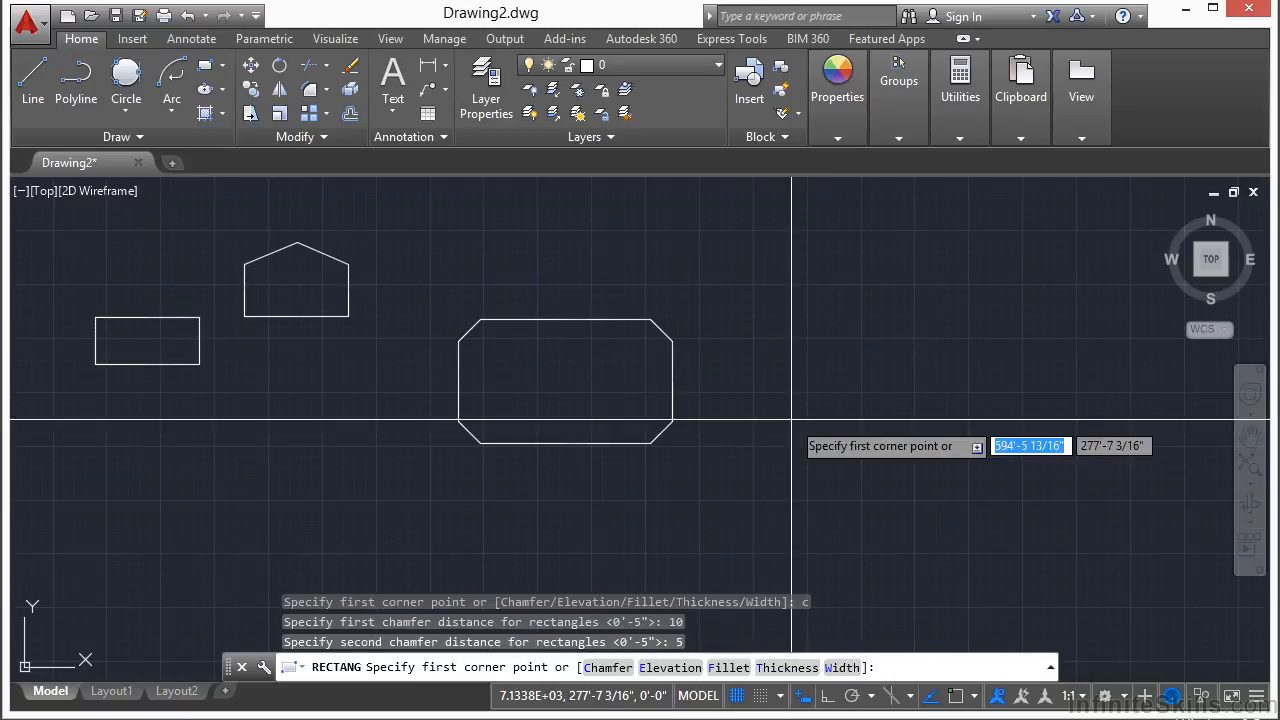
{"action": "middle_click_drag", "start_coordinate": [807, 383], "coordinate": [432, 383]}
{"action": "left_click", "coordinate": [392, 444]}
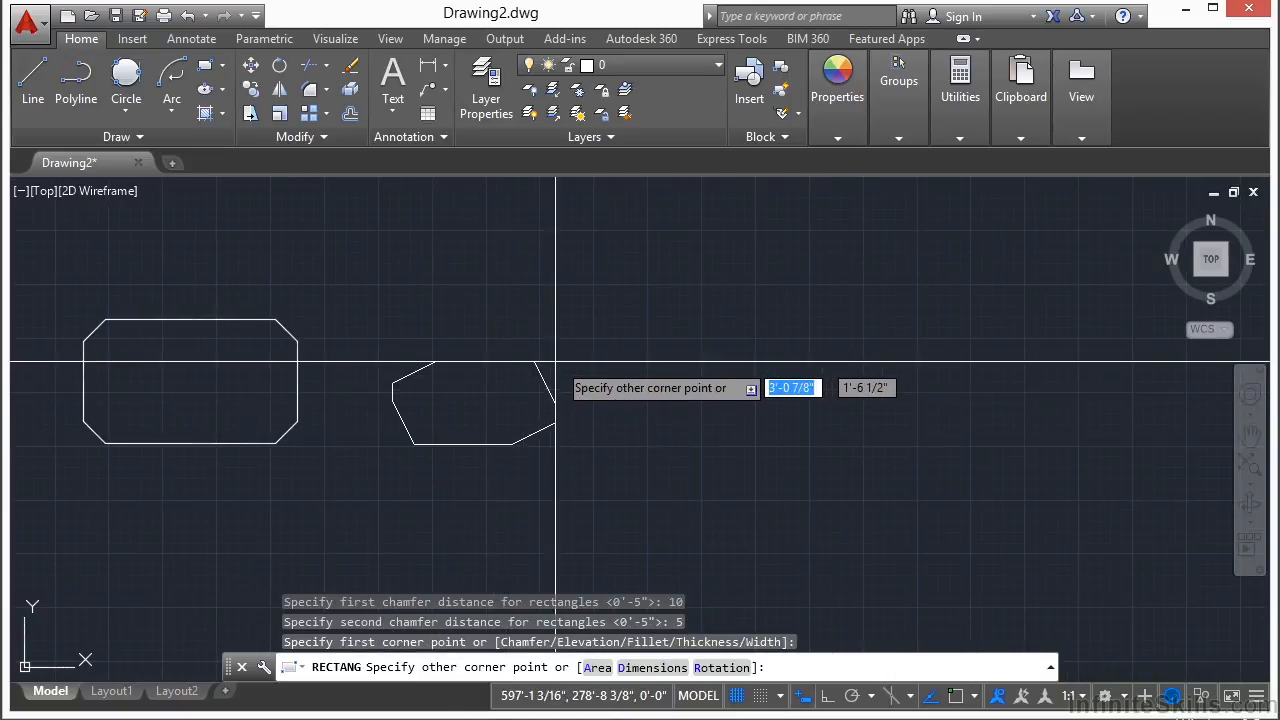
{"action": "left_click", "coordinate": [667, 296]}
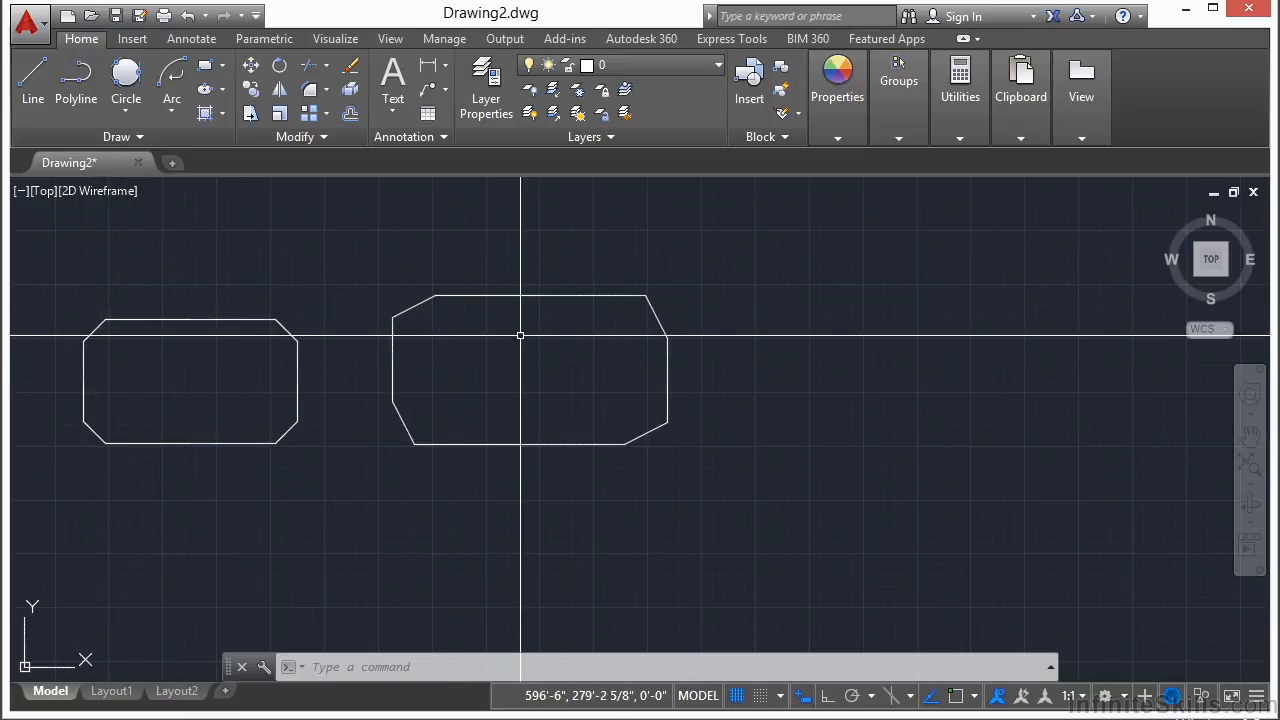
Draw a rectangle with a fillet radius of 5 in the empty space below the two chamfered rectangles.
{"action": "scroll", "coordinate": [491, 356], "scroll_direction": "down", "scroll_amount": 2}
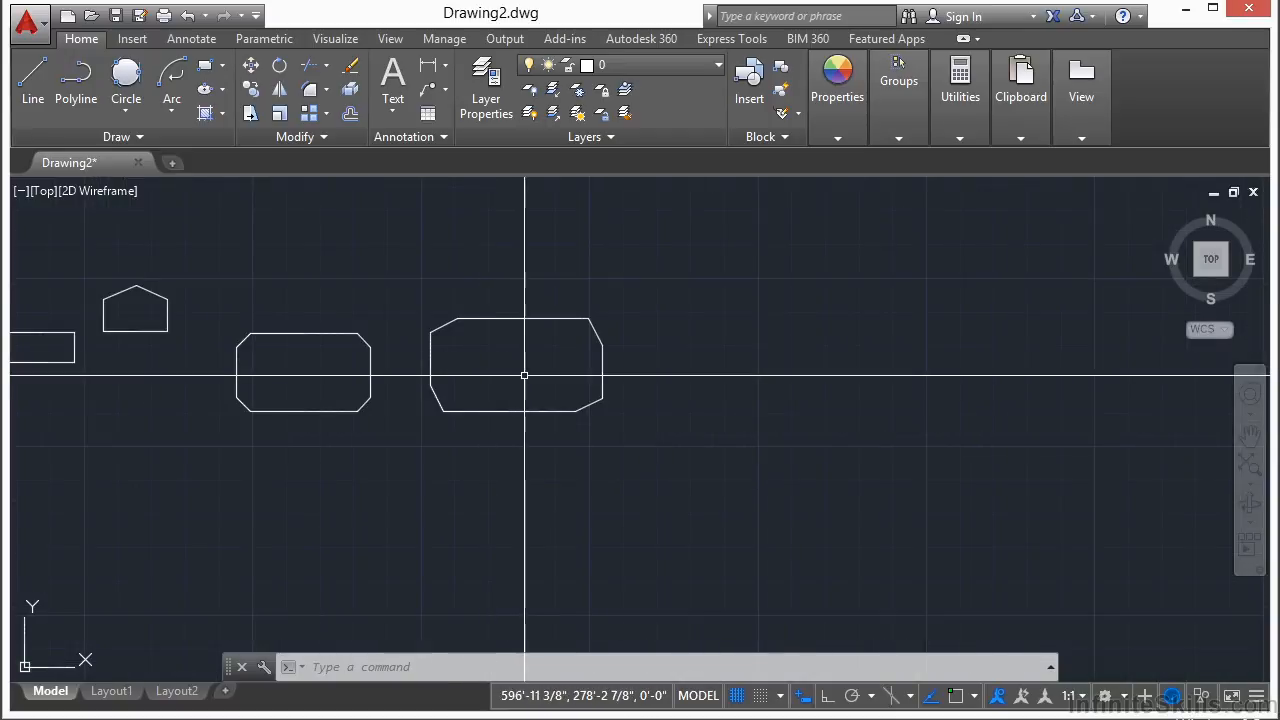
{"action": "middle_click_drag", "start_coordinate": [511, 391], "coordinate": [607, 344]}
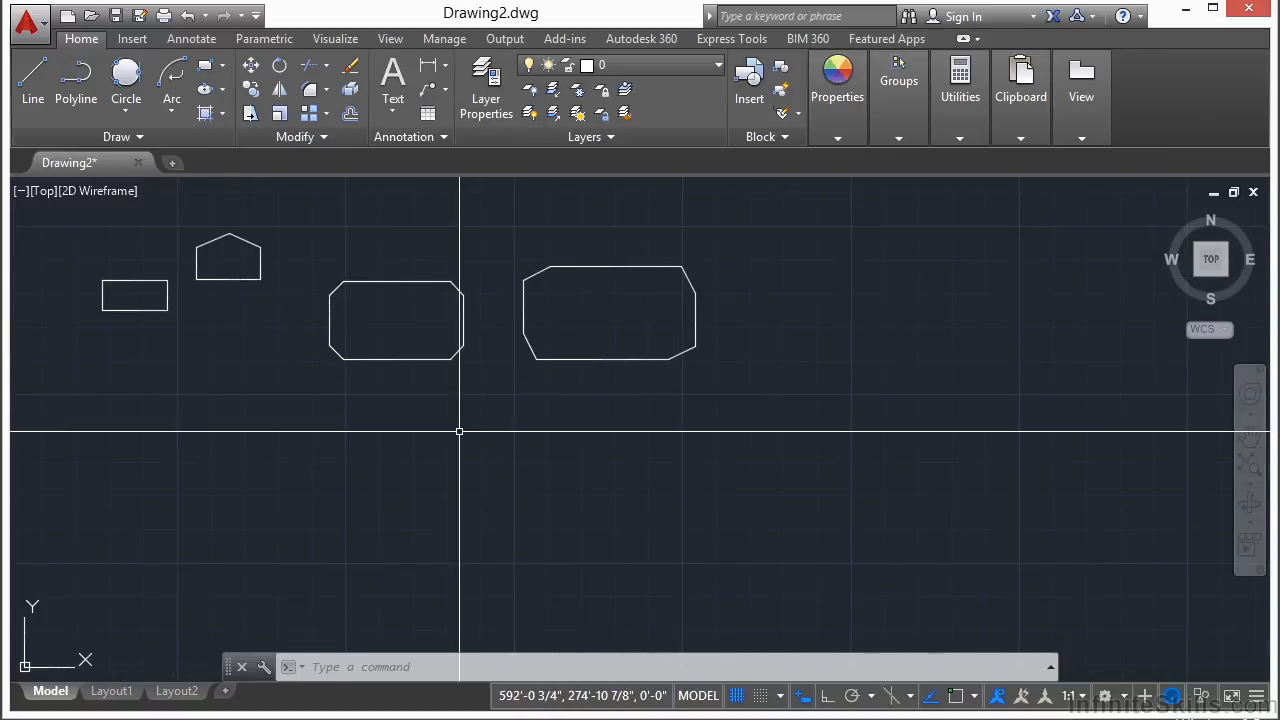
{"action": "key", "text": "Return"}
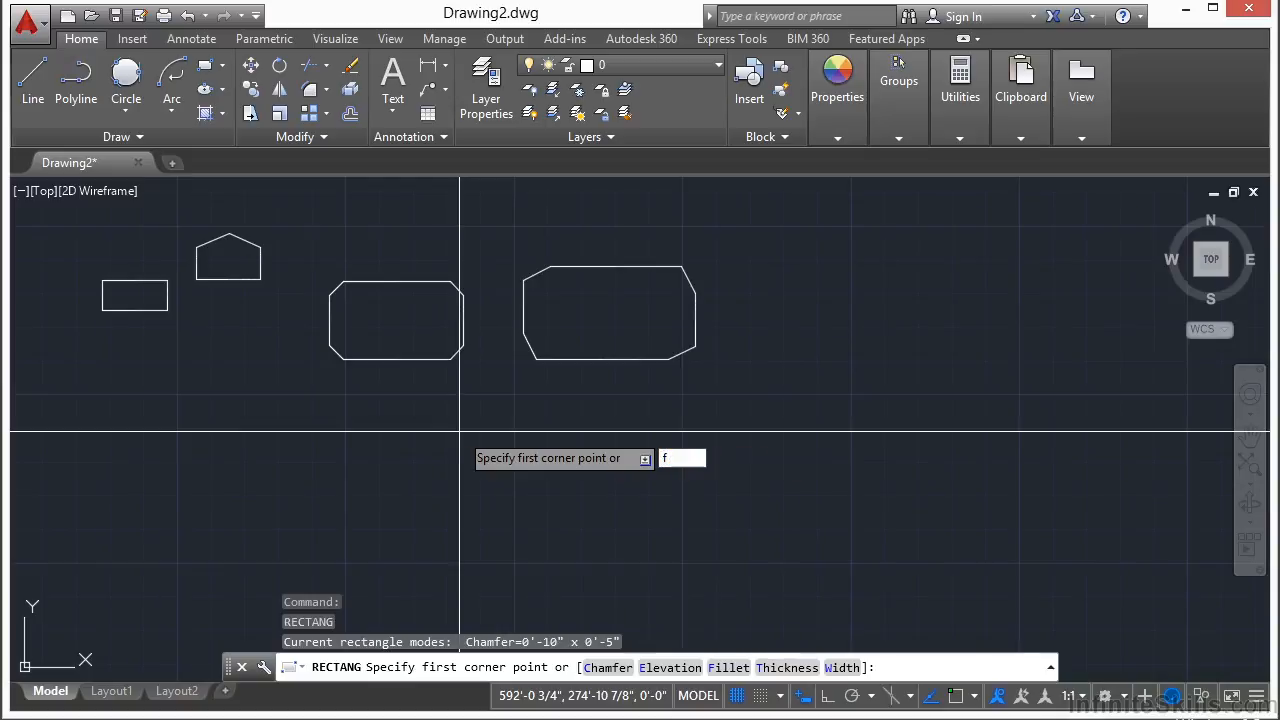
{"action": "key", "text": "Return"}
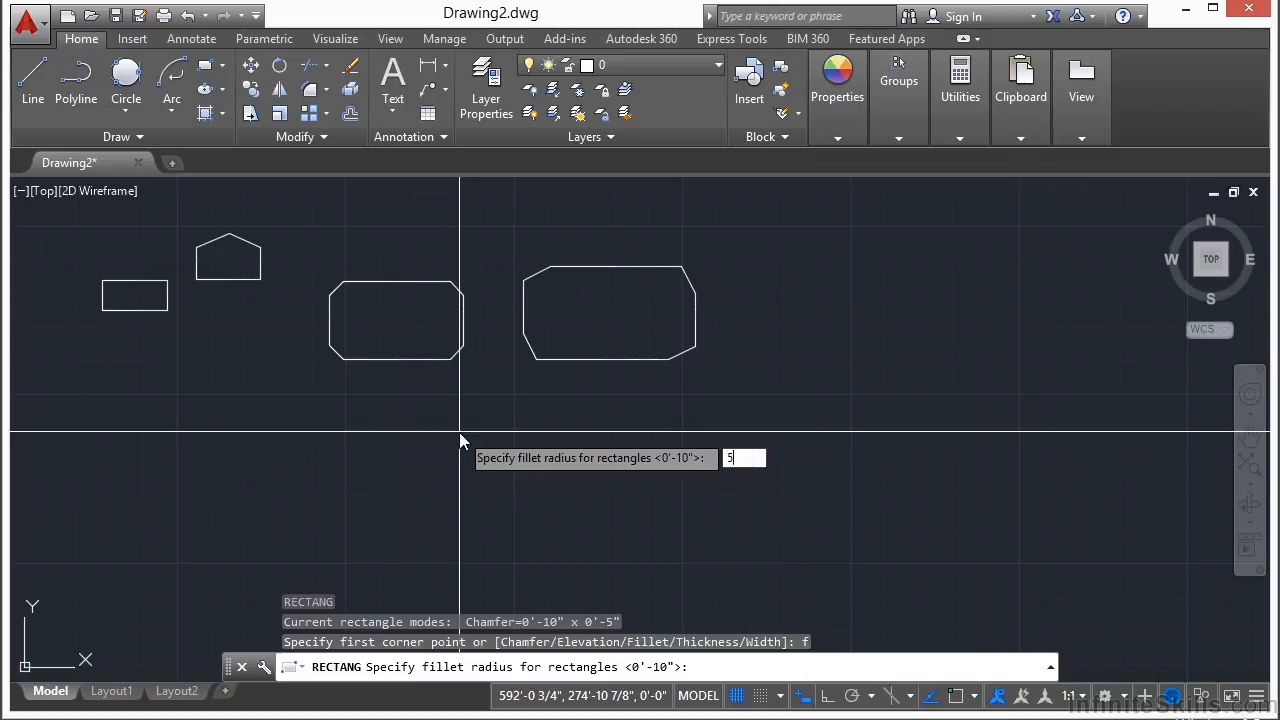
{"action": "key", "text": "Return"}
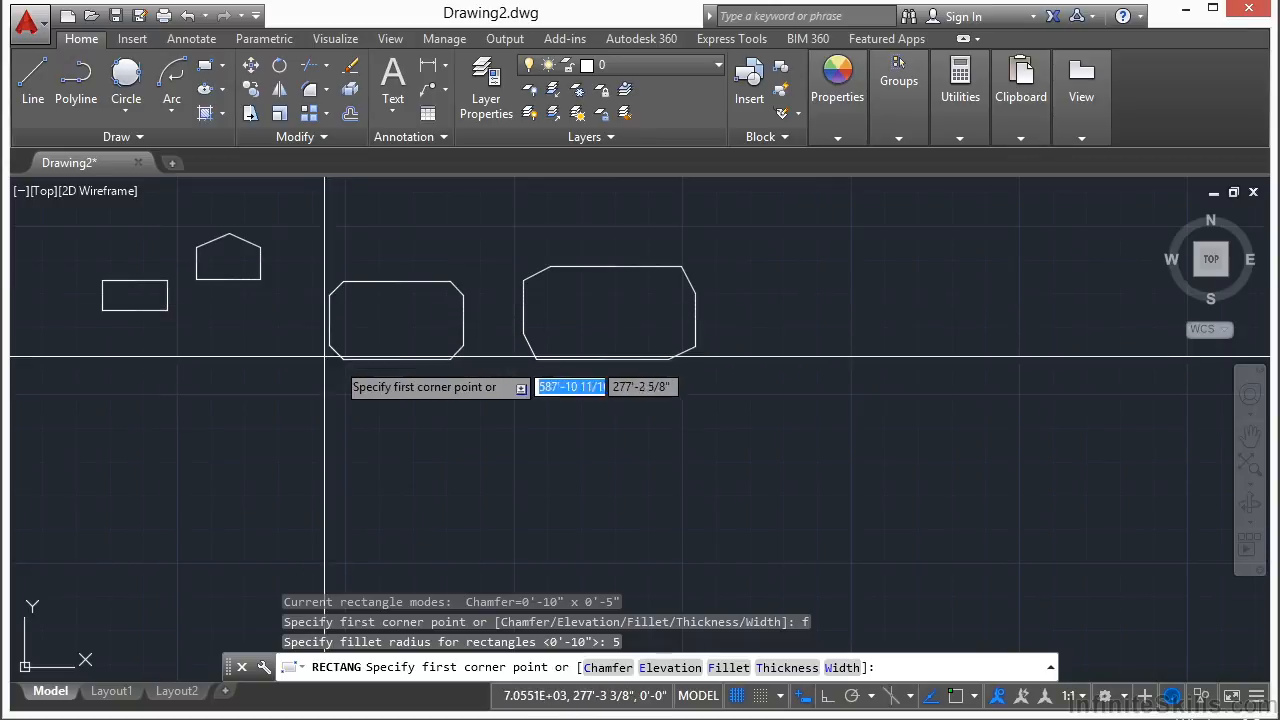
{"action": "left_click", "coordinate": [413, 491]}
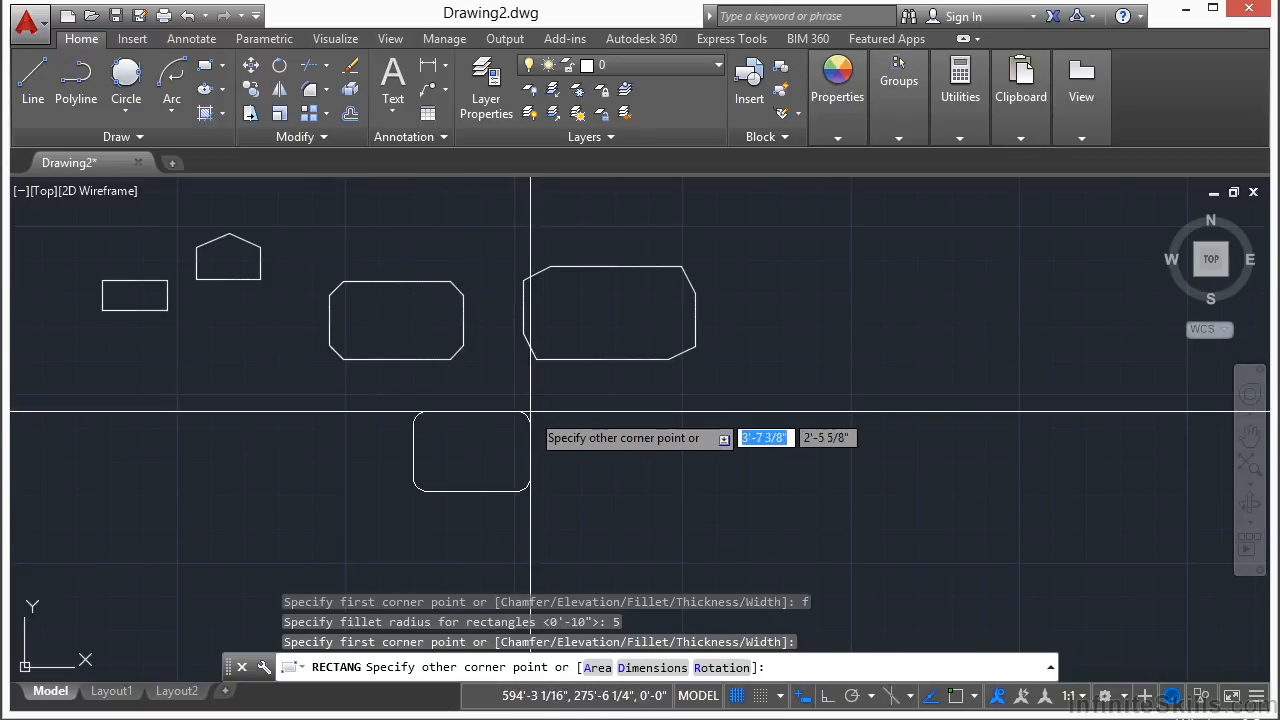
{"action": "left_click", "coordinate": [521, 428]}
Select the filleted rectangle and examine the grips around its rounded upper-left corner.
{"action": "scroll", "coordinate": [439, 440], "scroll_direction": "up", "scroll_amount": 6}
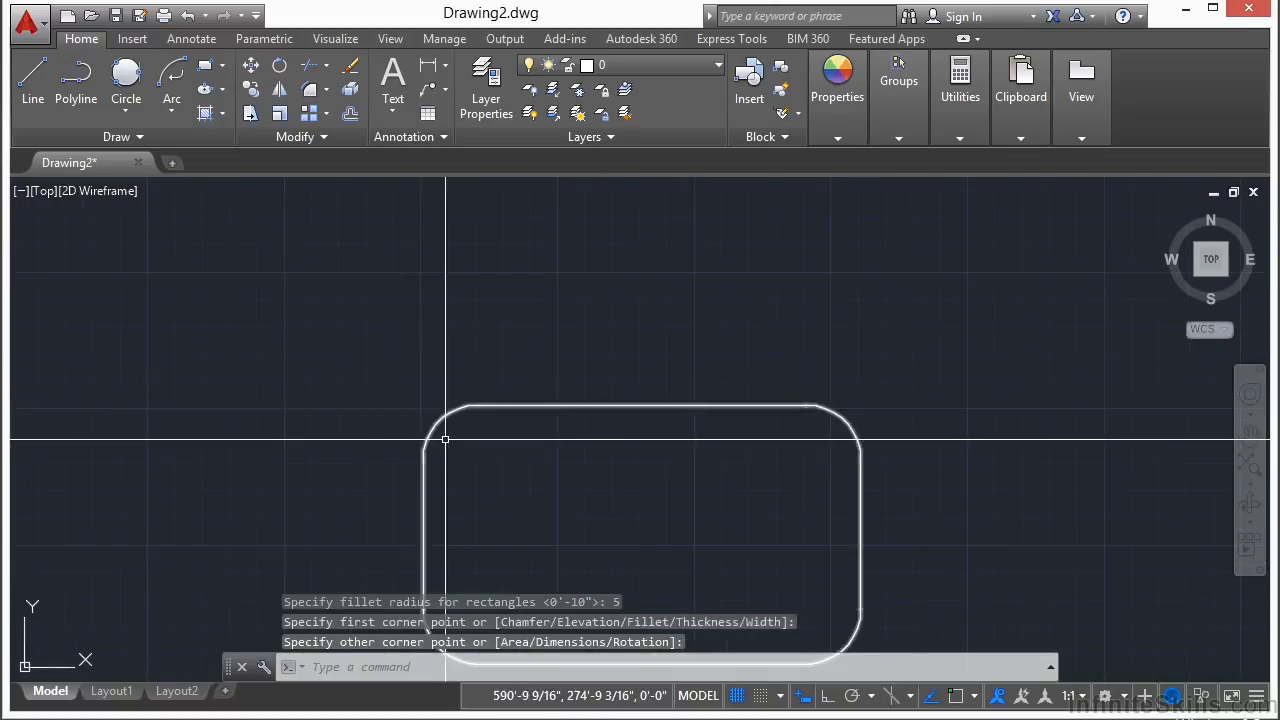
{"action": "left_click", "coordinate": [437, 422]}
{"action": "mouse_move", "coordinate": [439, 421]}
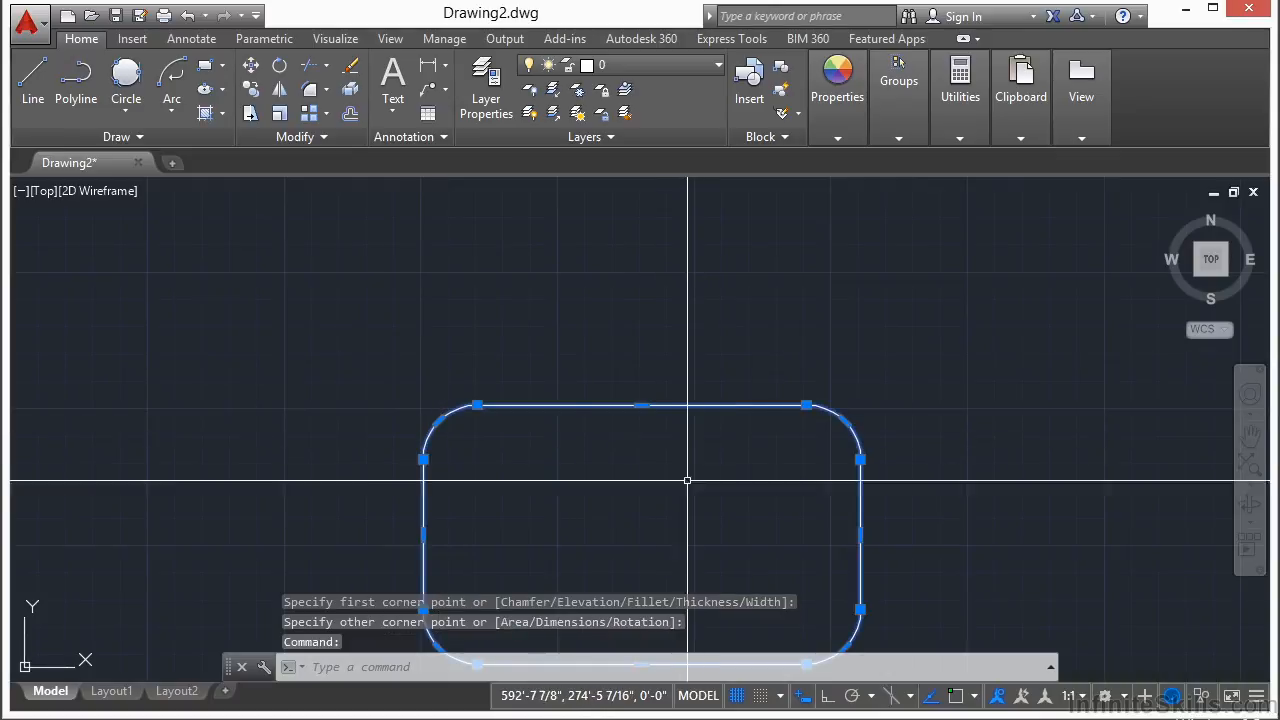
Check the grip options on the filleted rectangle's upper-right arc and clear the selection.
{"action": "middle_click_drag", "start_coordinate": [686, 480], "coordinate": [548, 344]}
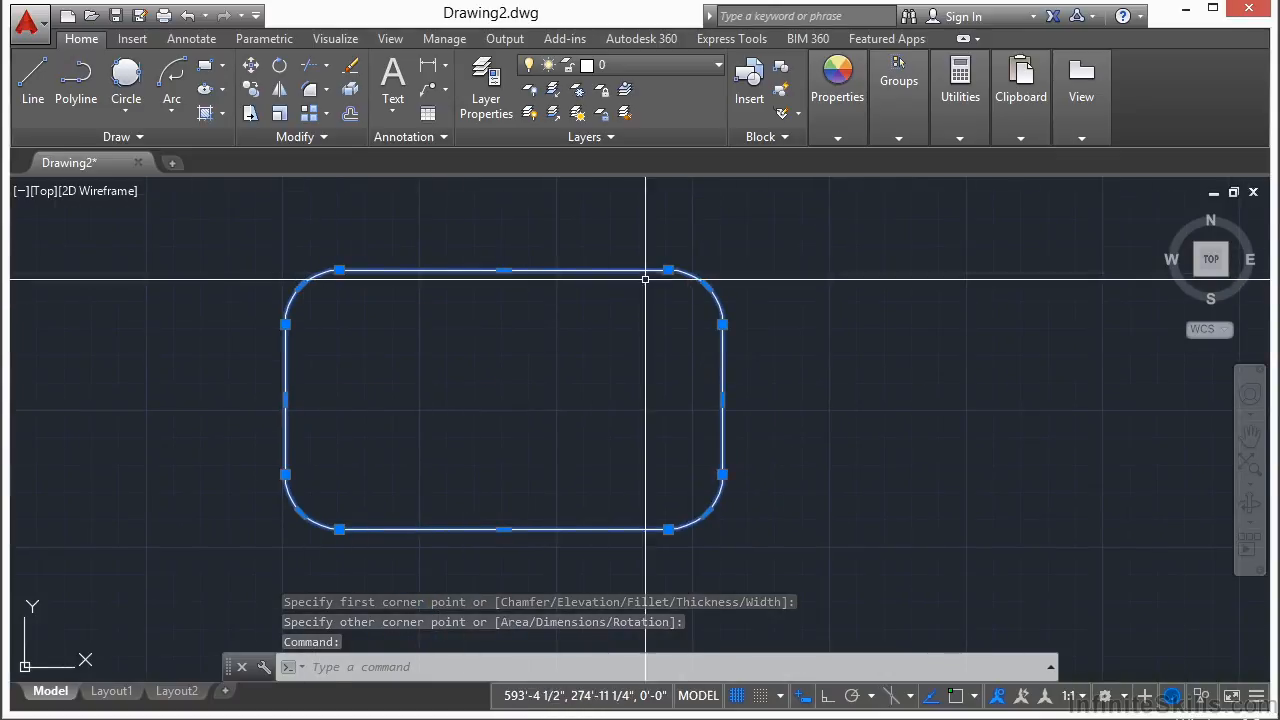
{"action": "mouse_move", "coordinate": [707, 288]}
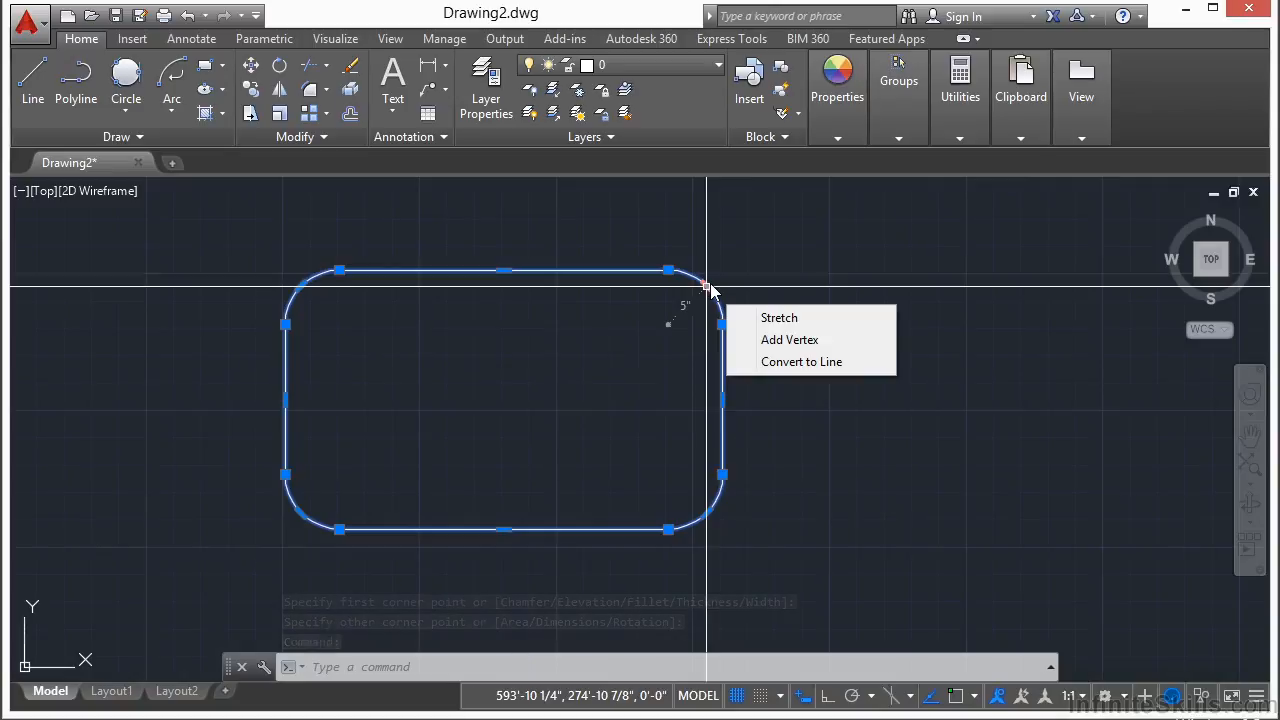
{"action": "key", "text": "Escape"}
{"action": "key", "text": "Escape"}
Draw a filleted rectangle with an elevation of 5 in the empty space to the right of the first filleted rectangle.
{"action": "scroll", "coordinate": [417, 366], "scroll_direction": "down", "scroll_amount": 2}
{"action": "scroll", "coordinate": [658, 350], "scroll_direction": "down", "scroll_amount": 2}
{"action": "scroll", "coordinate": [658, 350], "scroll_direction": "down", "scroll_amount": 2}
{"action": "middle_click_drag", "start_coordinate": [626, 329], "coordinate": [351, 357]}
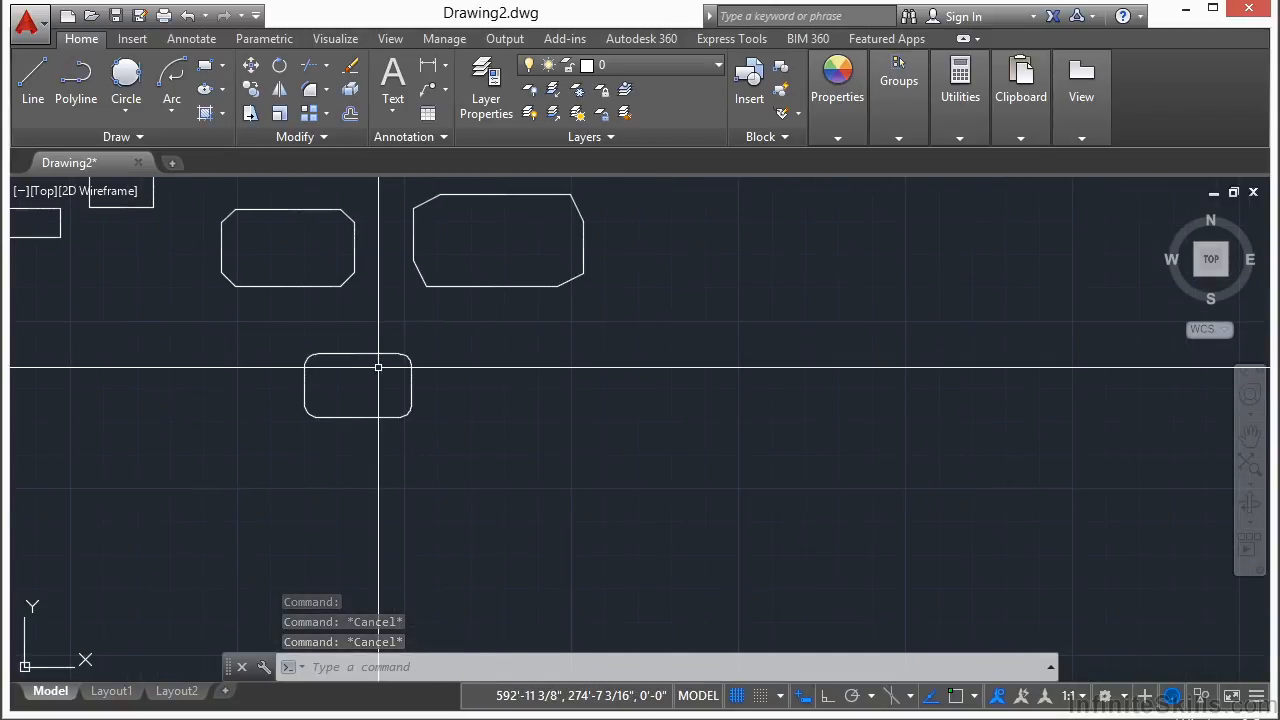
{"action": "type", "text": "REC"}
{"action": "key", "text": "Return"}
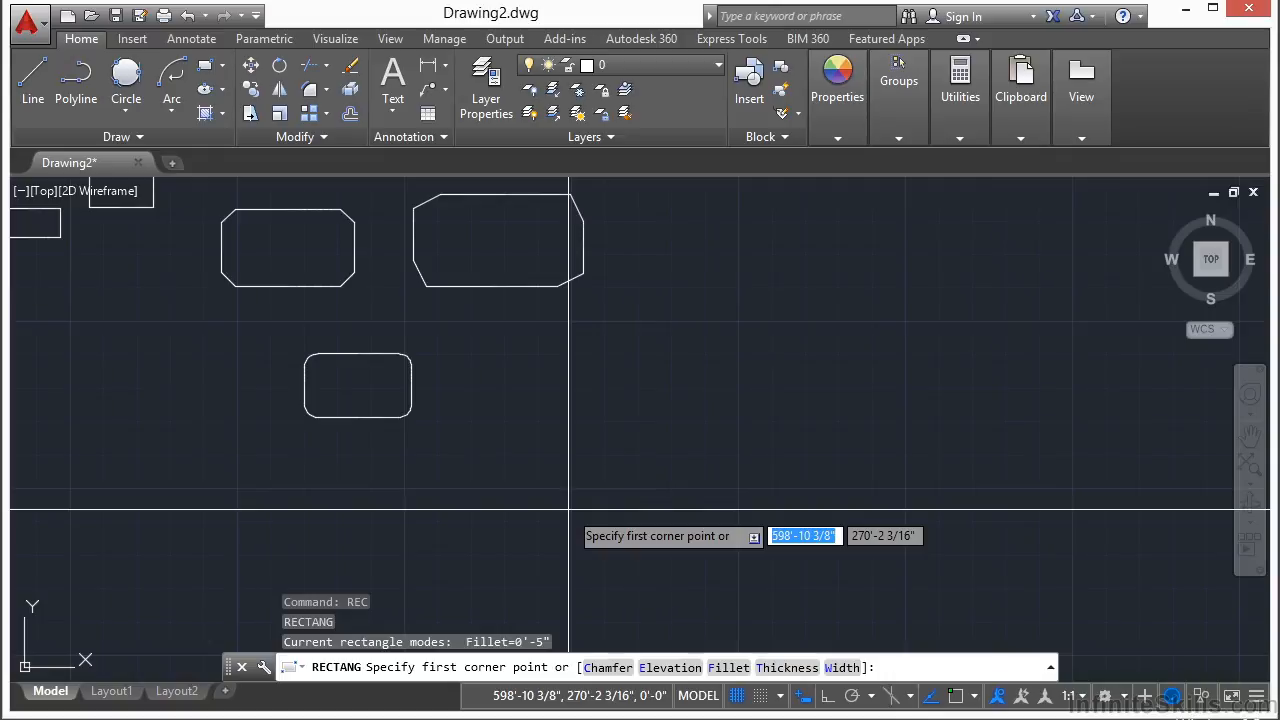
{"action": "type", "text": "e"}
{"action": "key", "text": "Return"}
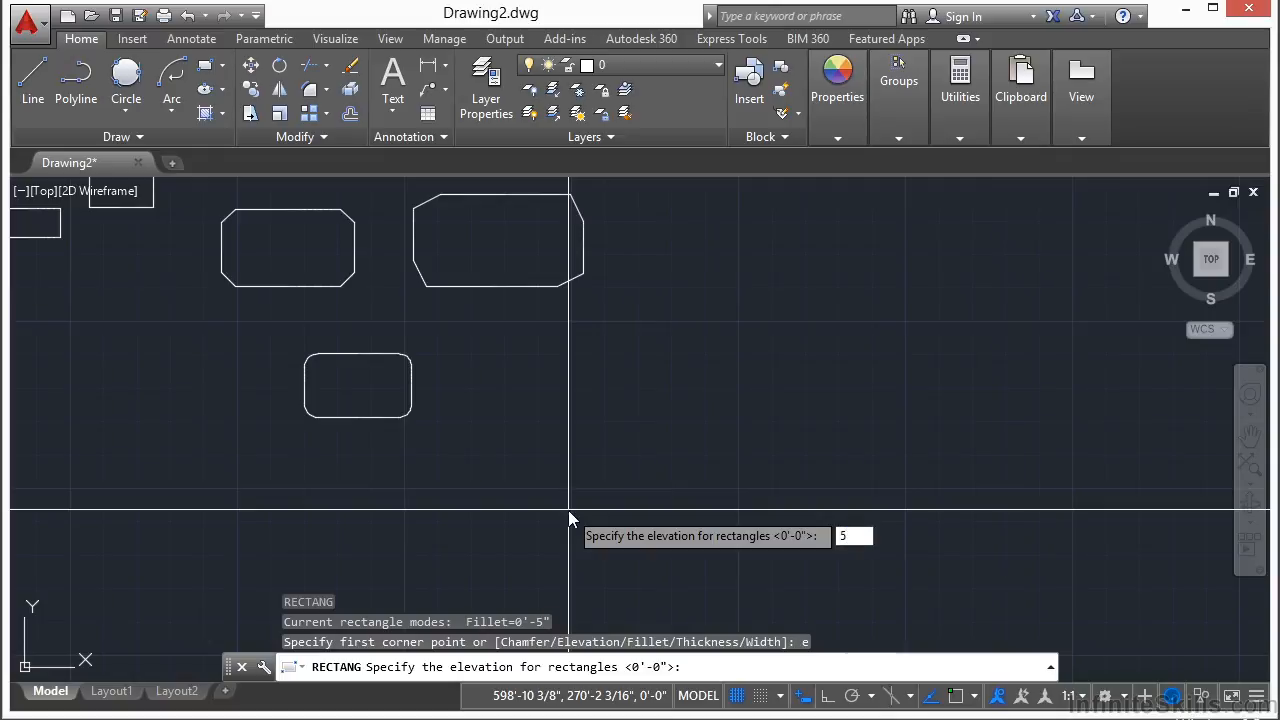
{"action": "key", "text": "Return"}
{"action": "left_click", "coordinate": [743, 346]}
Compare the elevated rectangle's height with the other shapes from the front and restore the World plan view.
{"action": "scroll", "coordinate": [590, 356], "scroll_direction": "up", "scroll_amount": 4}
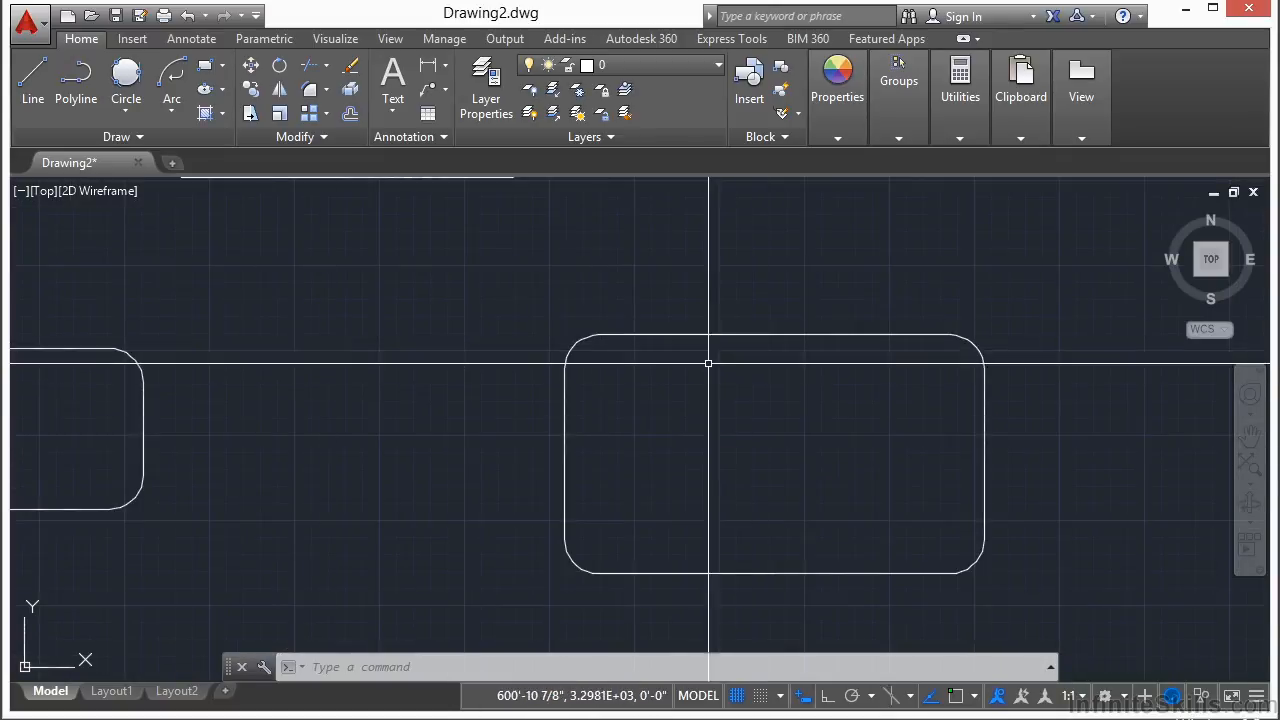
{"action": "scroll", "coordinate": [692, 347], "scroll_direction": "down", "scroll_amount": 2}
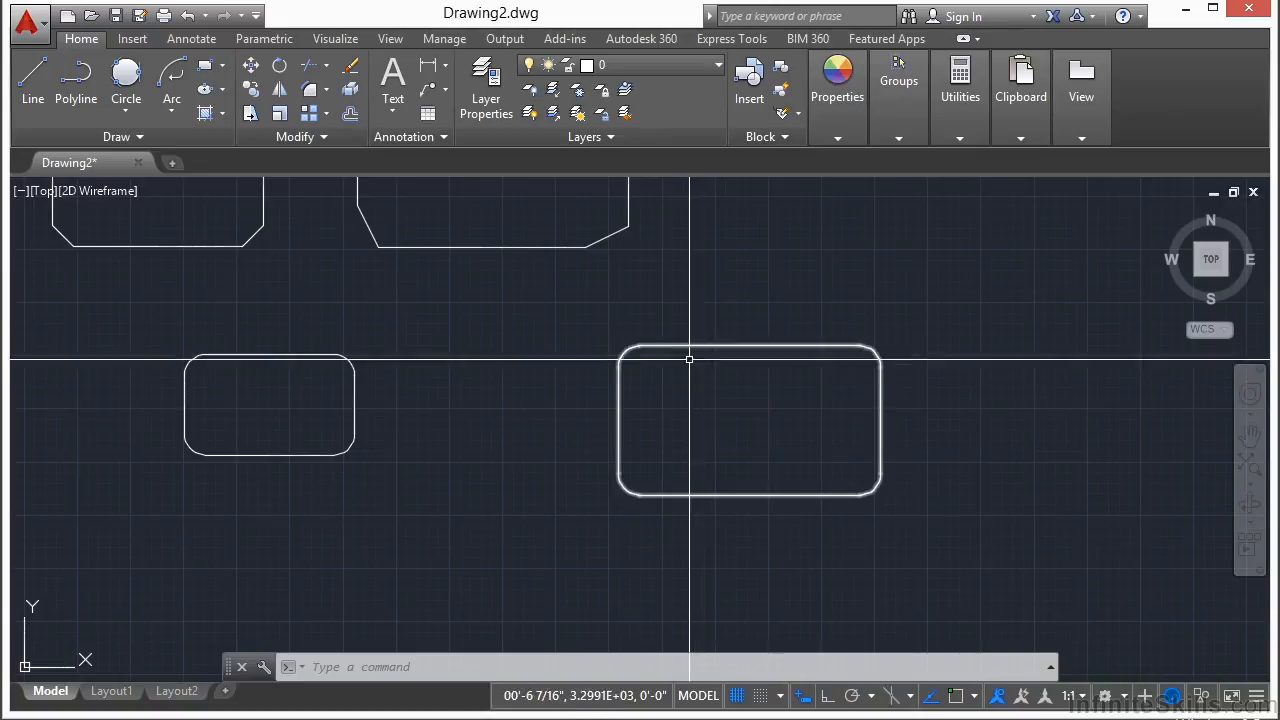
{"action": "middle_click_drag", "start_coordinate": [595, 524], "coordinate": [590, 322], "text": "shift"}
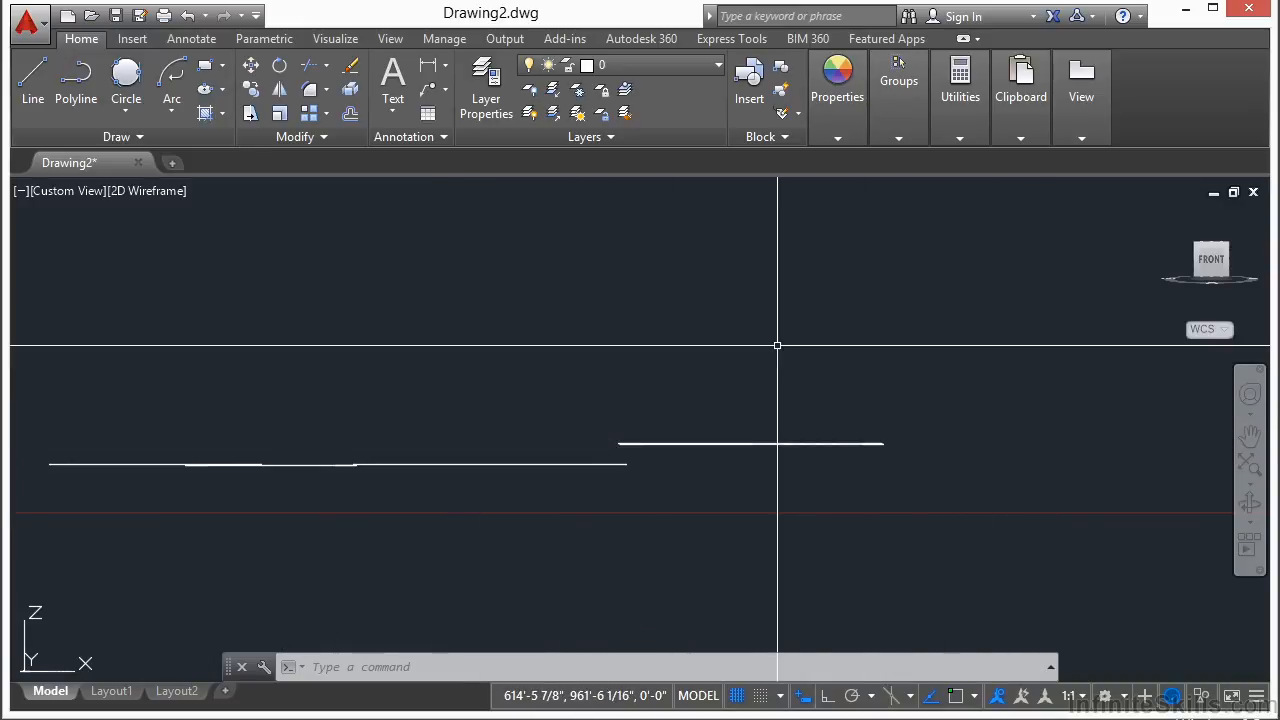
{"action": "key", "text": "Return"}
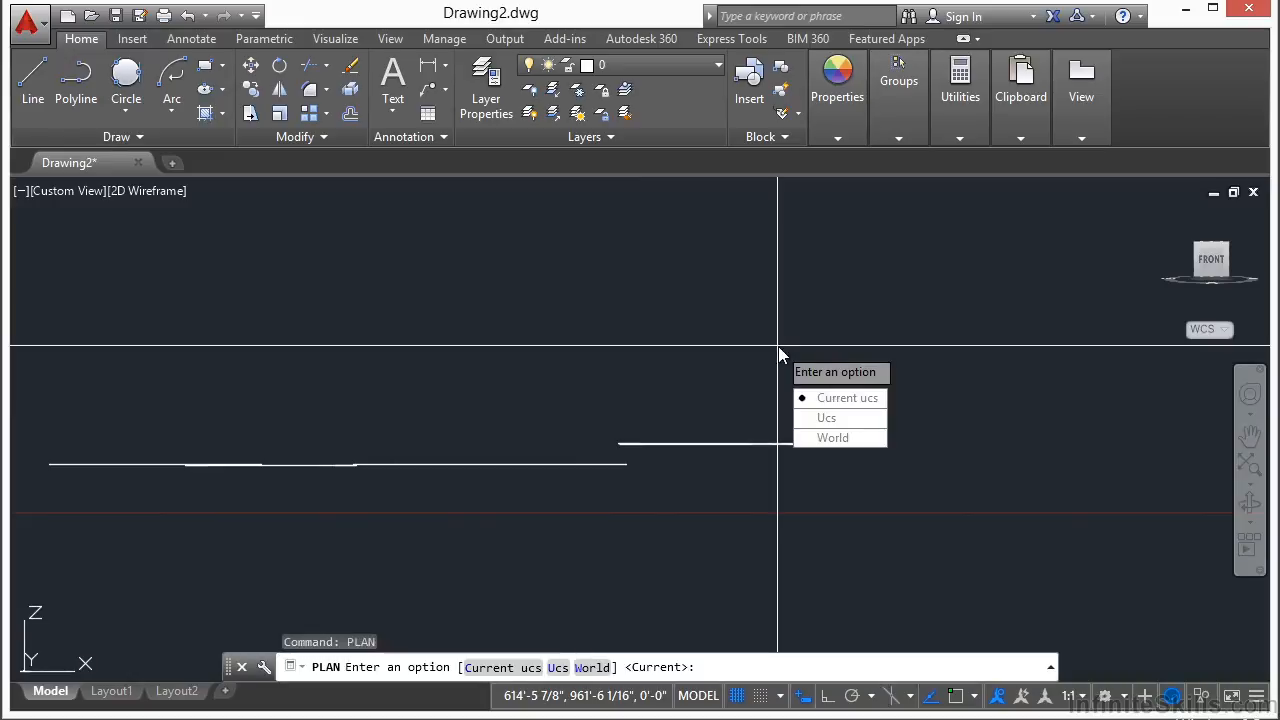
{"action": "left_click", "coordinate": [841, 438]}
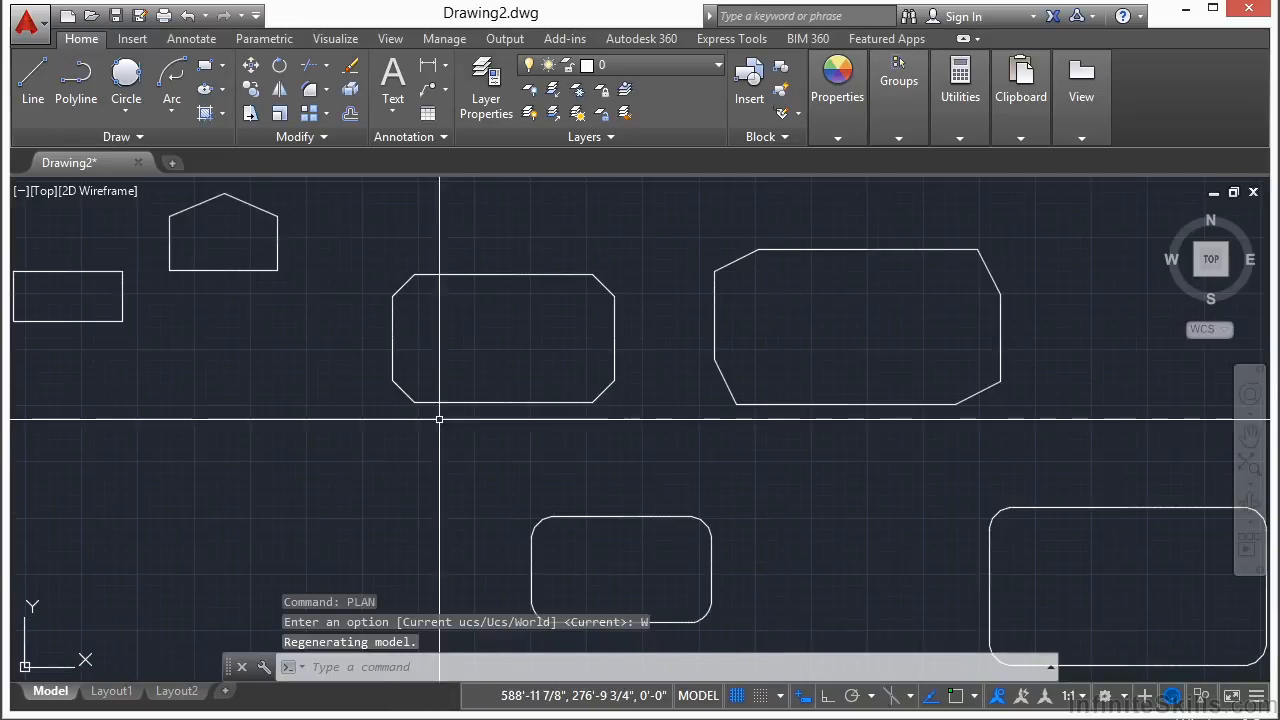
Draw a filleted rectangle with a thickness of 5 to the right of the elevated rectangle.
{"action": "type", "text": "rec"}
{"action": "key", "text": "Return"}
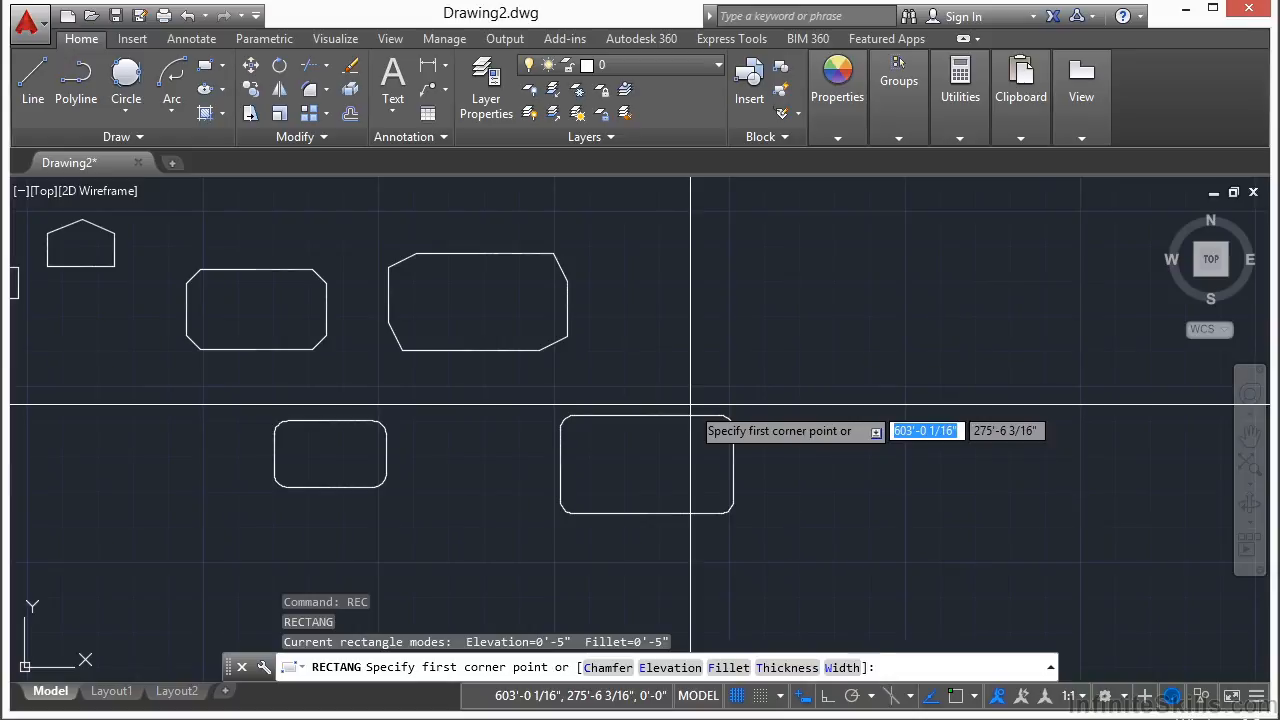
{"action": "type", "text": "t"}
{"action": "key", "text": "Return"}
{"action": "type", "text": "5"}
{"action": "key", "text": "Return"}
{"action": "left_click", "coordinate": [820, 484]}
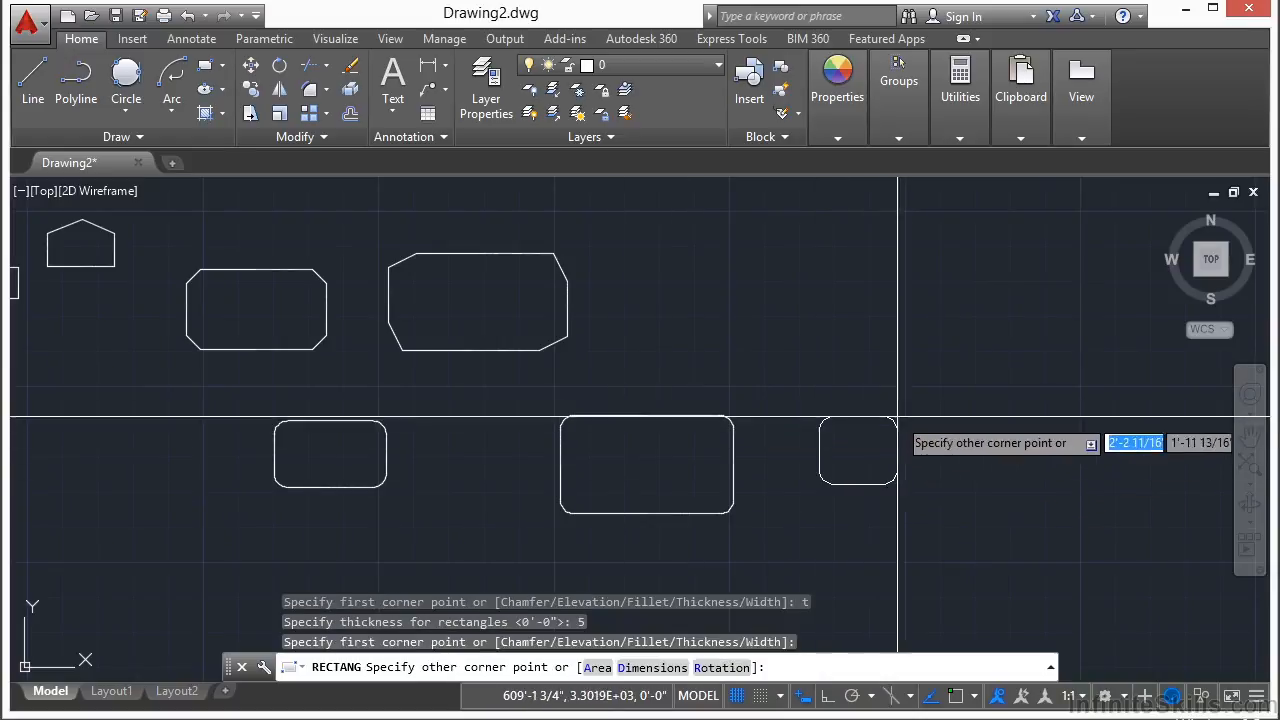
{"action": "left_click", "coordinate": [958, 398]}
Examine the thickened rectangle's vertical sides in 3D from several angles and compare it with the flat rectangles.
{"action": "middle_click_drag", "start_coordinate": [945, 396], "coordinate": [711, 331]}
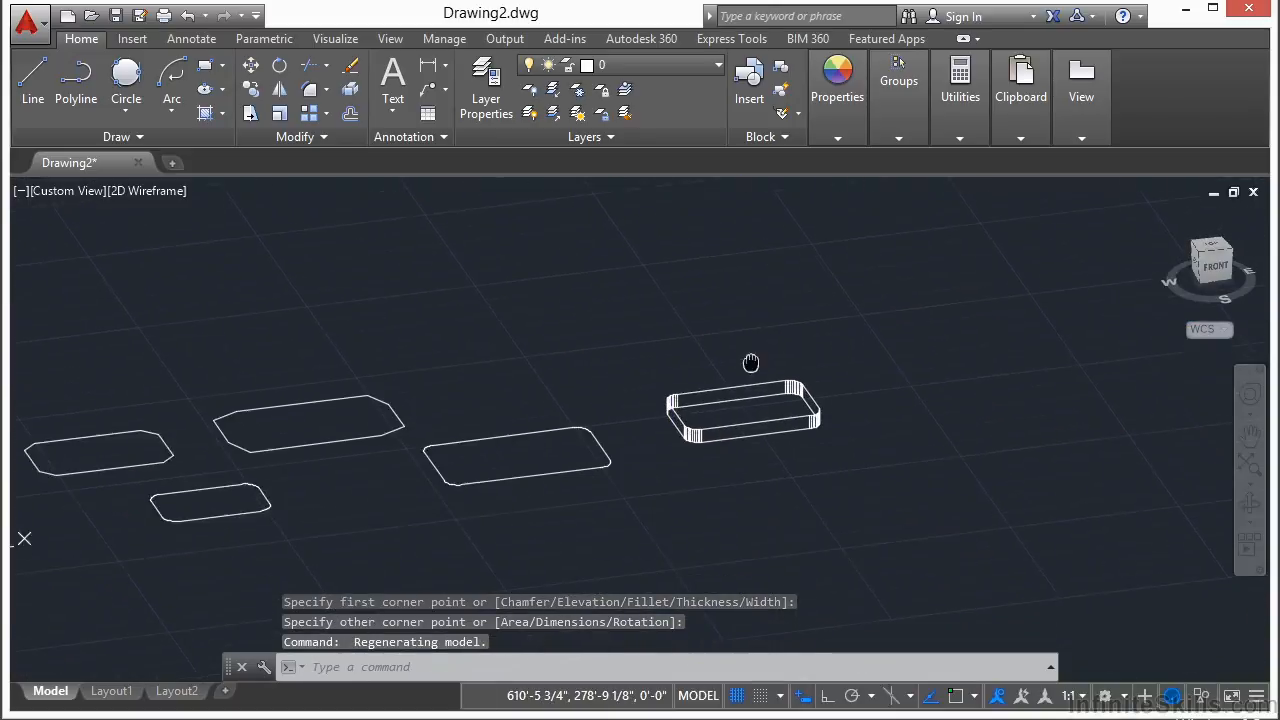
{"action": "scroll", "coordinate": [688, 405], "scroll_direction": "up", "scroll_amount": 5}
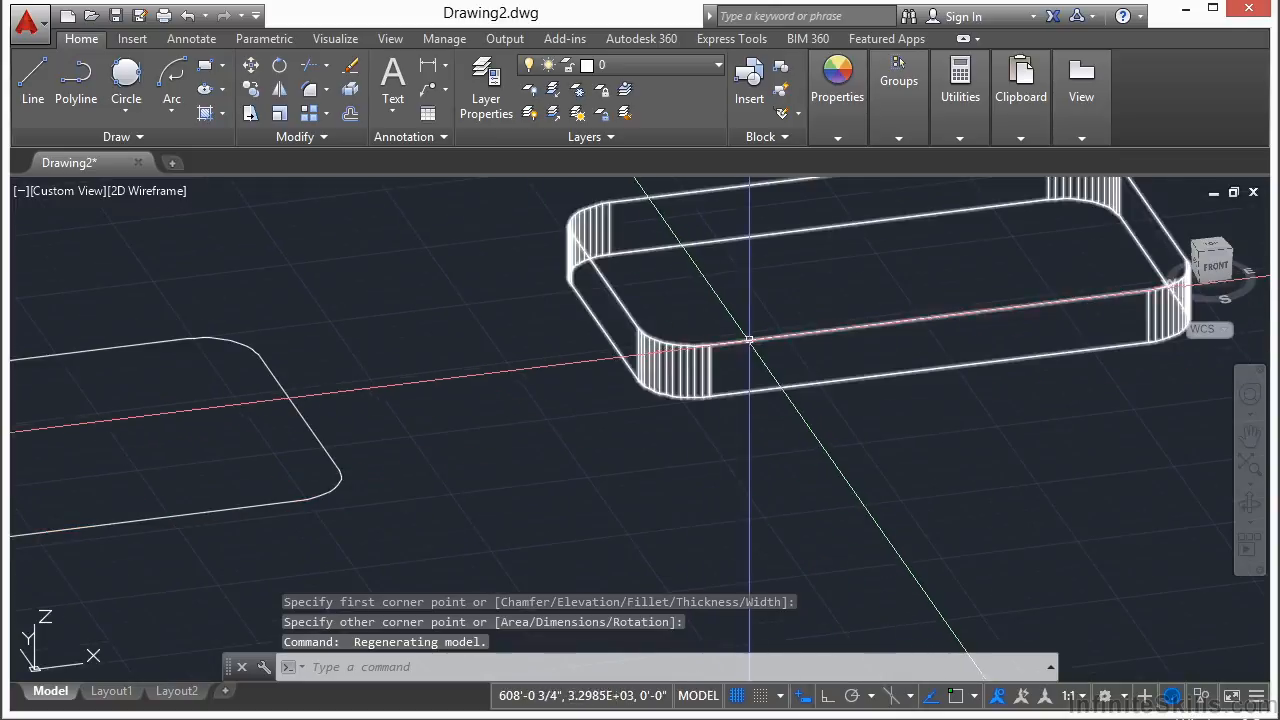
{"action": "middle_click_drag", "start_coordinate": [766, 443], "coordinate": [829, 369], "text": "shift"}
{"action": "scroll", "coordinate": [829, 369], "scroll_direction": "down", "scroll_amount": 4}
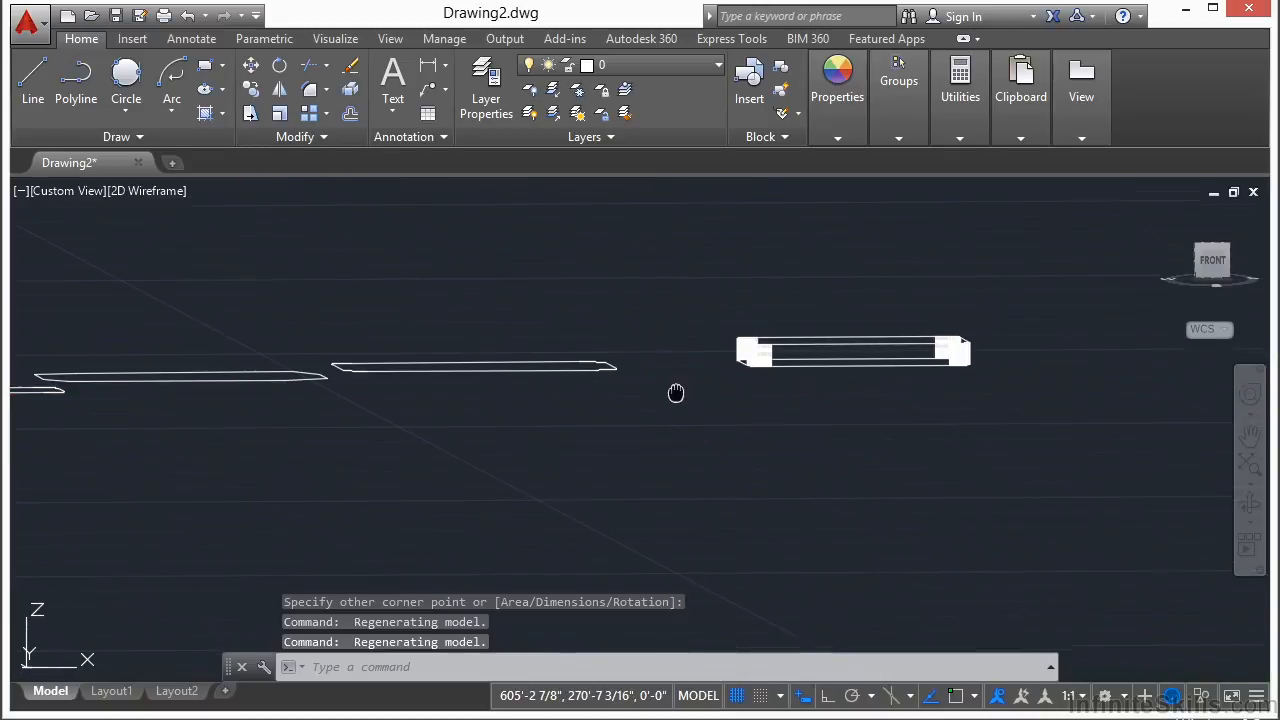
{"action": "middle_click_drag", "start_coordinate": [690, 412], "coordinate": [808, 449], "text": "shift"}
{"action": "scroll", "coordinate": [846, 355], "scroll_direction": "down", "scroll_amount": 2}
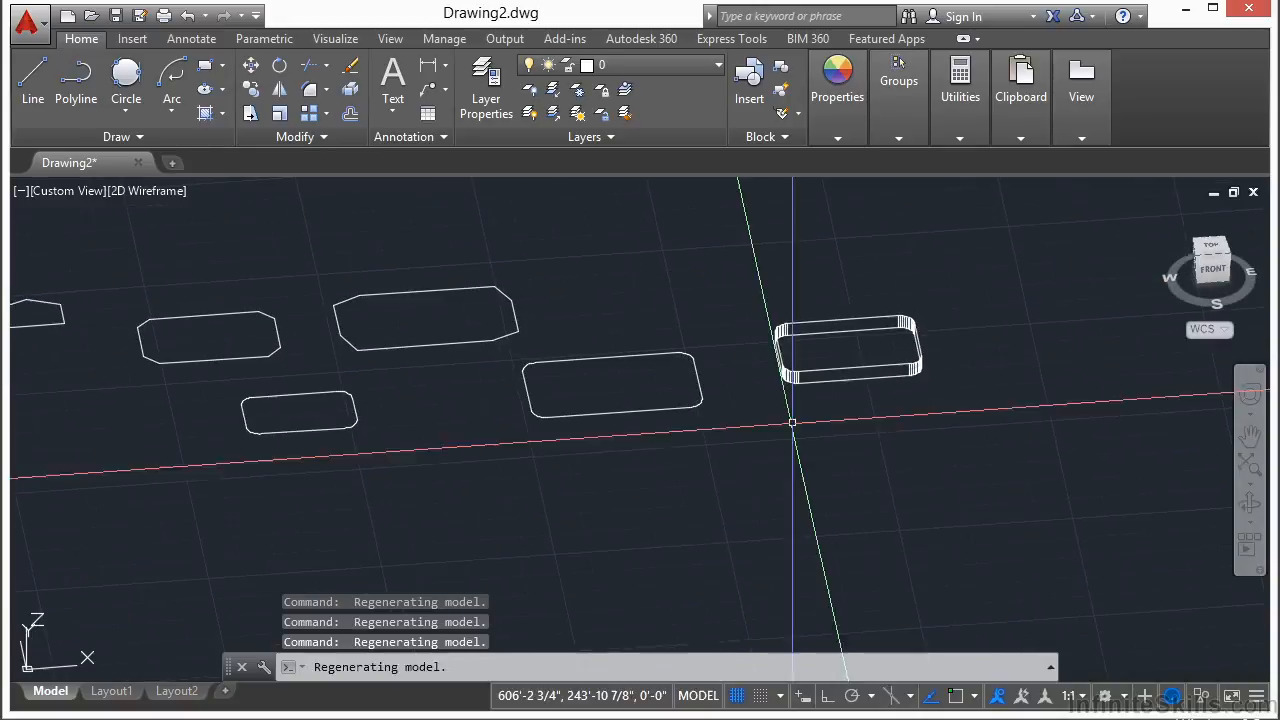
{"action": "scroll", "coordinate": [534, 415], "scroll_direction": "up", "scroll_amount": 3}
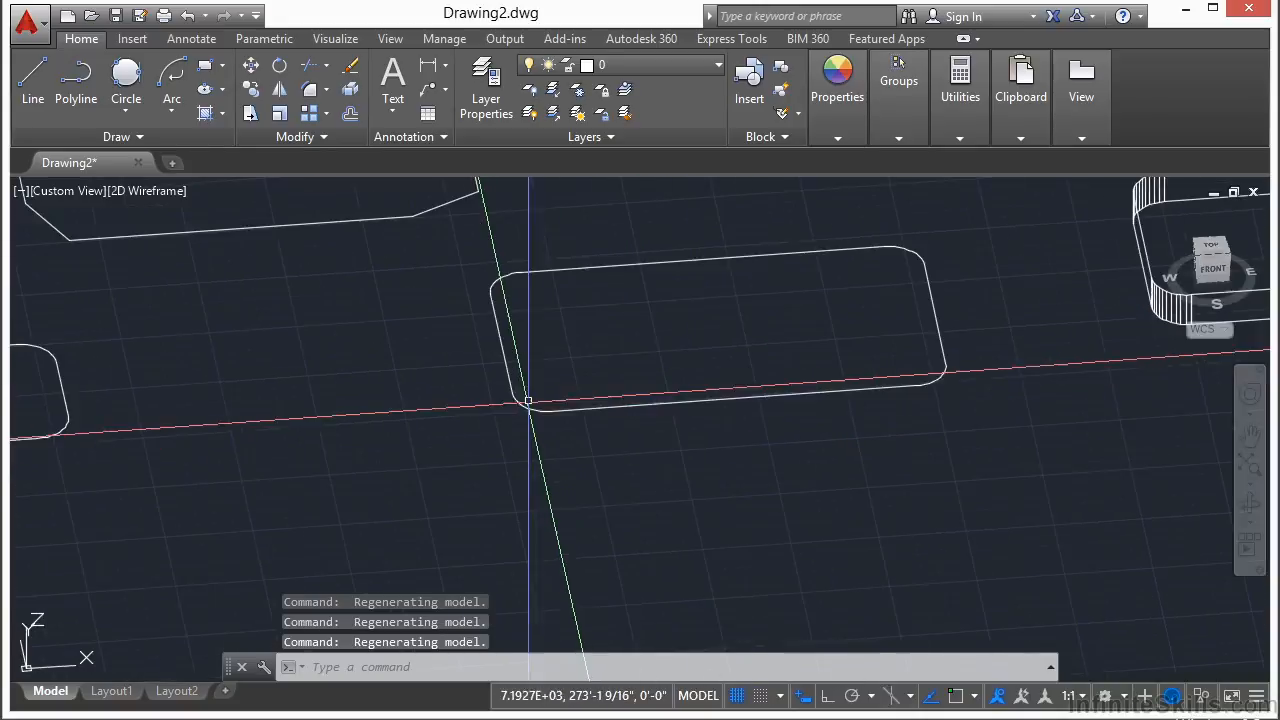
{"action": "scroll", "coordinate": [516, 405], "scroll_direction": "down", "scroll_amount": 2}
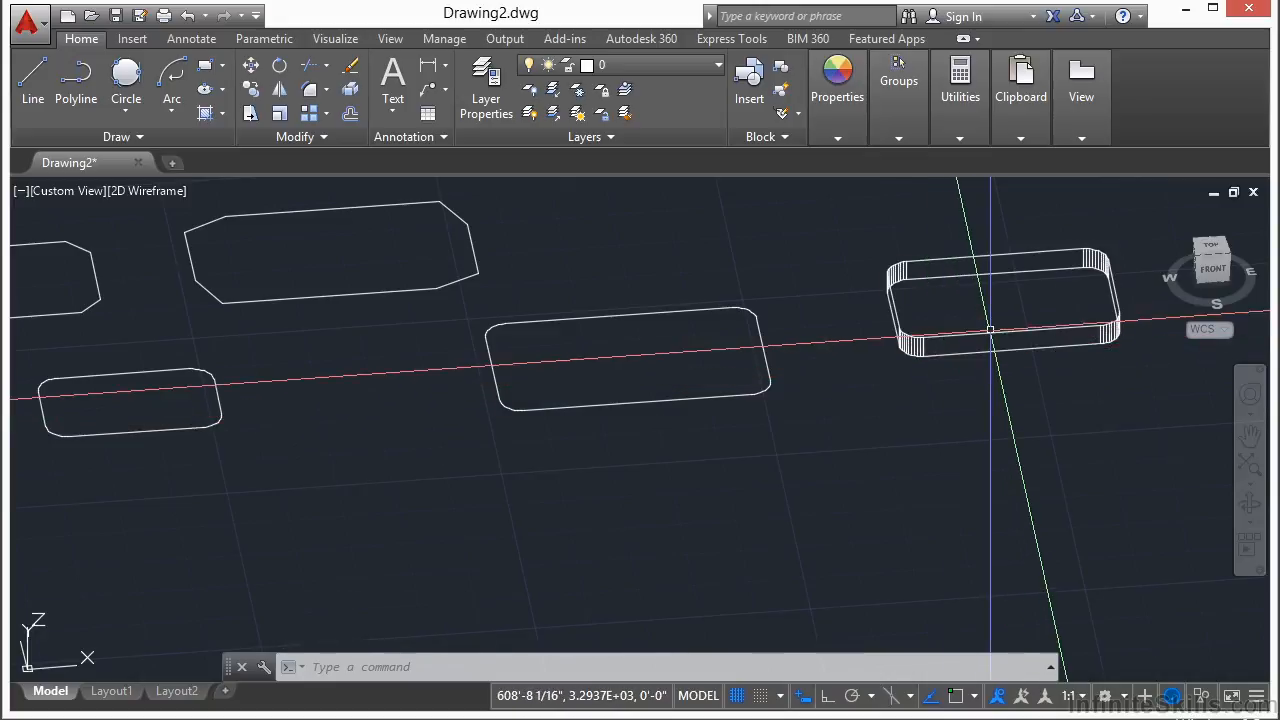
{"action": "scroll", "coordinate": [610, 387], "scroll_direction": "down", "scroll_amount": 2}
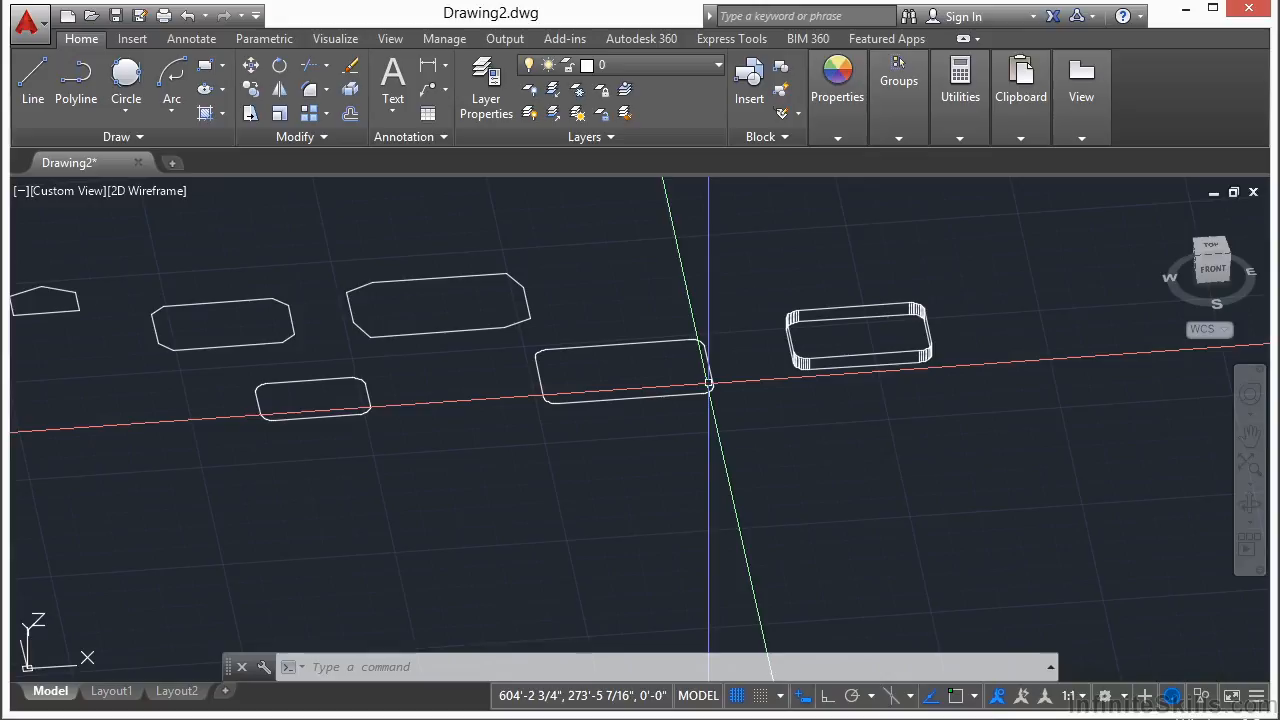
Restore the plan view of the World coordinate system.
{"action": "key", "text": "BackSpace"}
{"action": "type", "text": "n"}
{"action": "key", "text": "Return"}
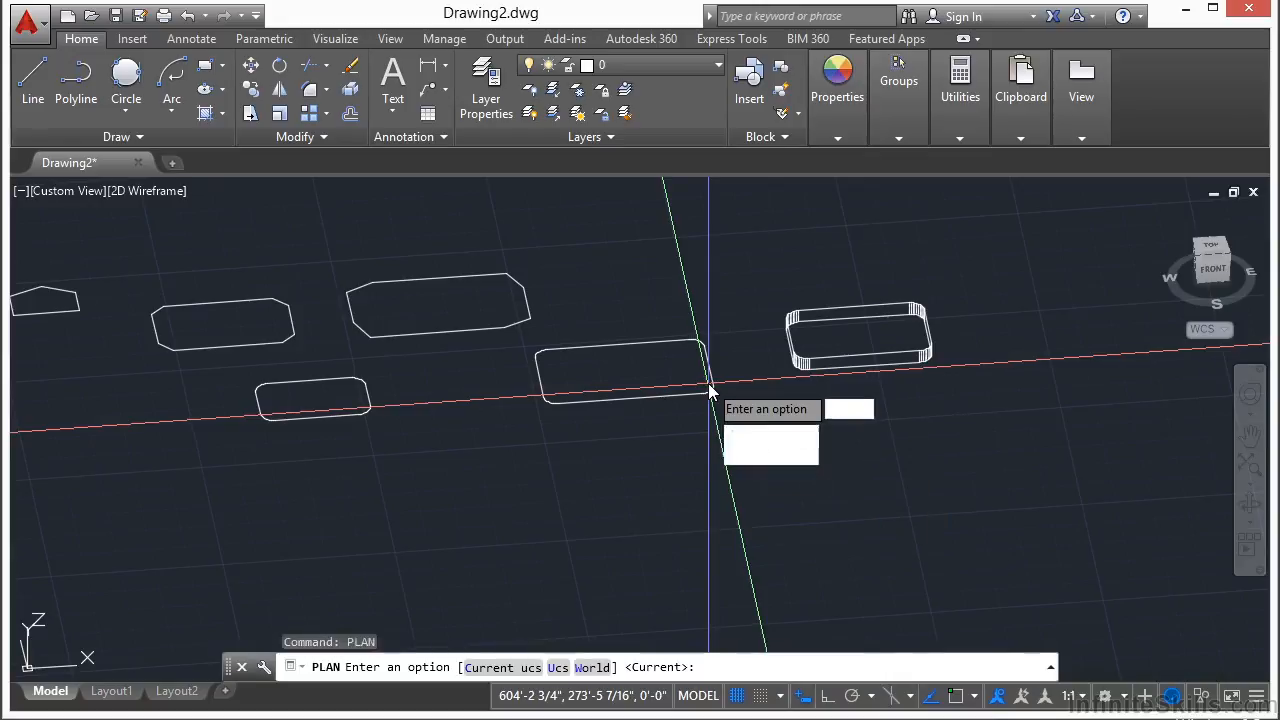
{"action": "type", "text": "w"}
{"action": "key", "text": "Return"}
Draw a filleted rectangle with a line width of 5 to the right of the thickened rectangle.
{"action": "scroll", "coordinate": [345, 380], "scroll_direction": "down", "scroll_amount": 2}
{"action": "middle_click_drag", "start_coordinate": [829, 403], "coordinate": [631, 369]}
{"action": "type", "text": "rec"}
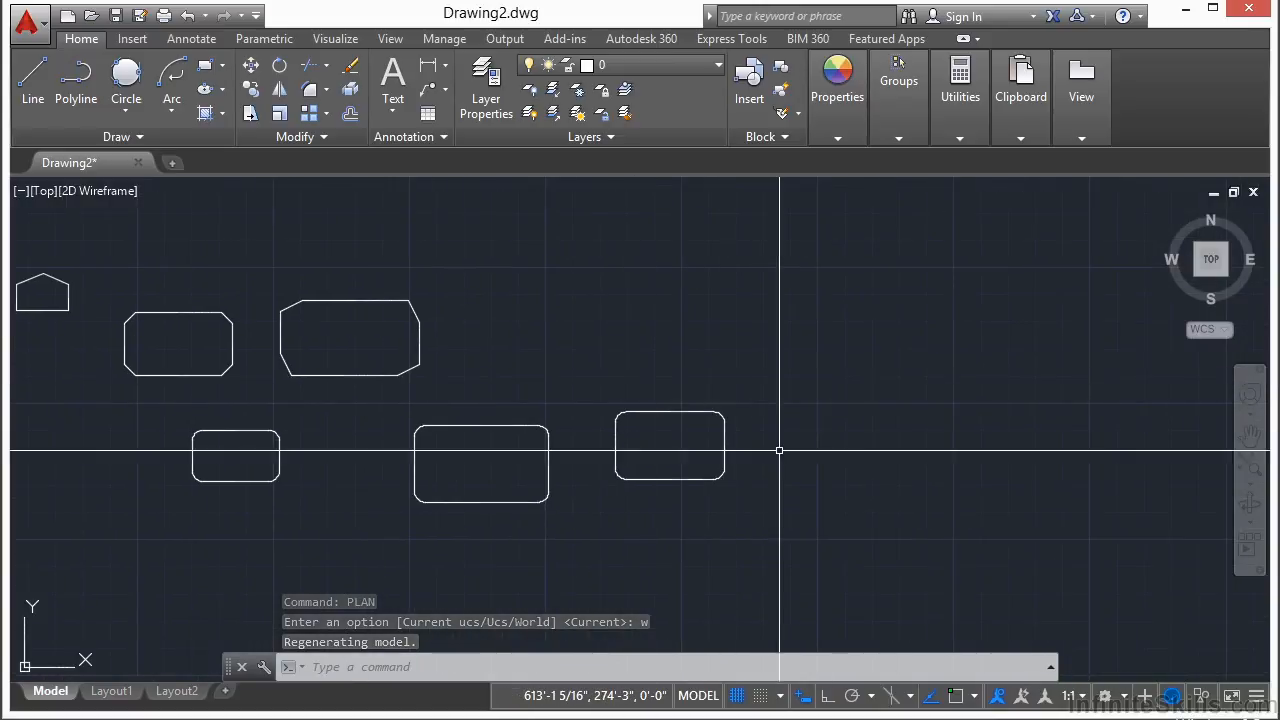
{"action": "key", "text": "Return"}
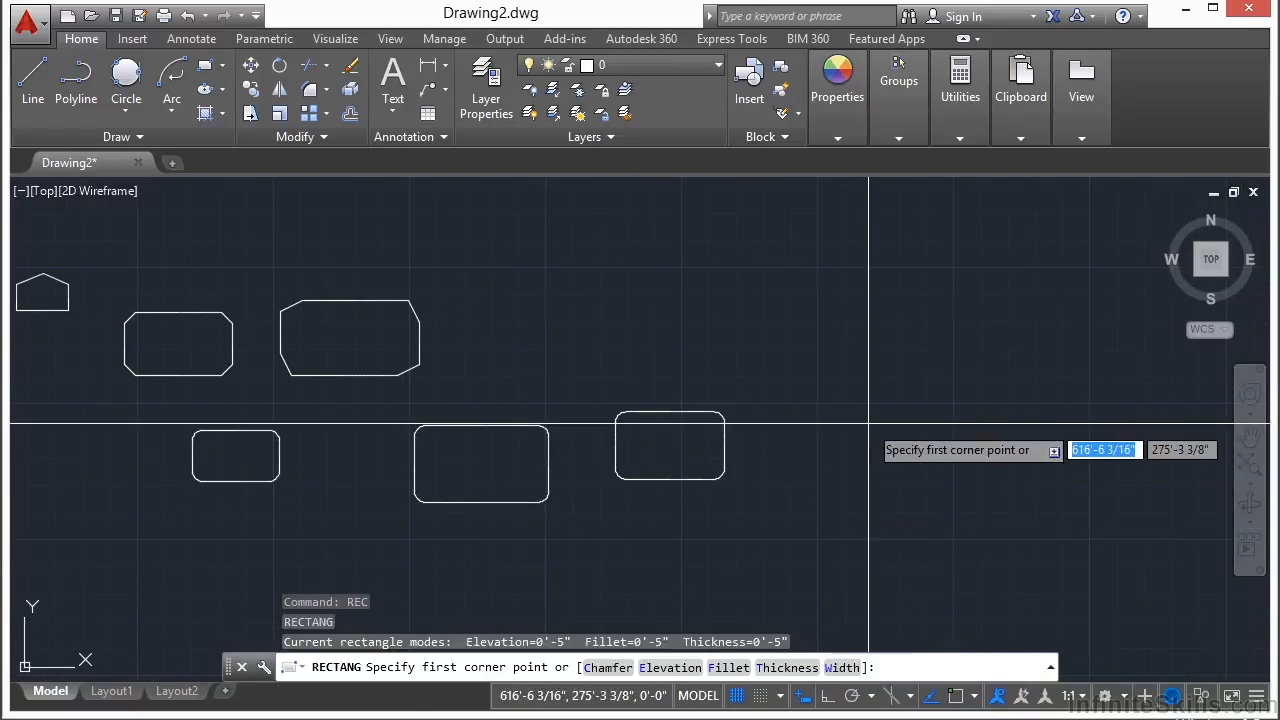
{"action": "type", "text": "w"}
{"action": "key", "text": "Return"}
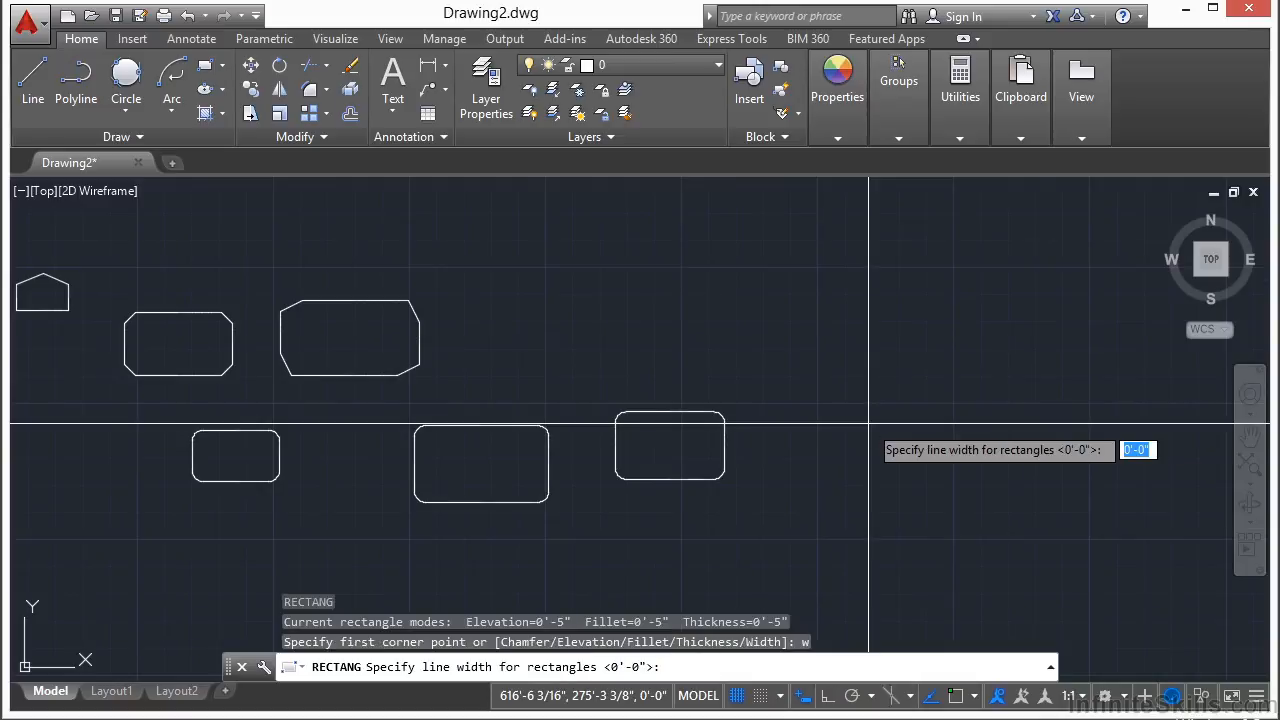
{"action": "type", "text": "5"}
{"action": "key", "text": "Return"}
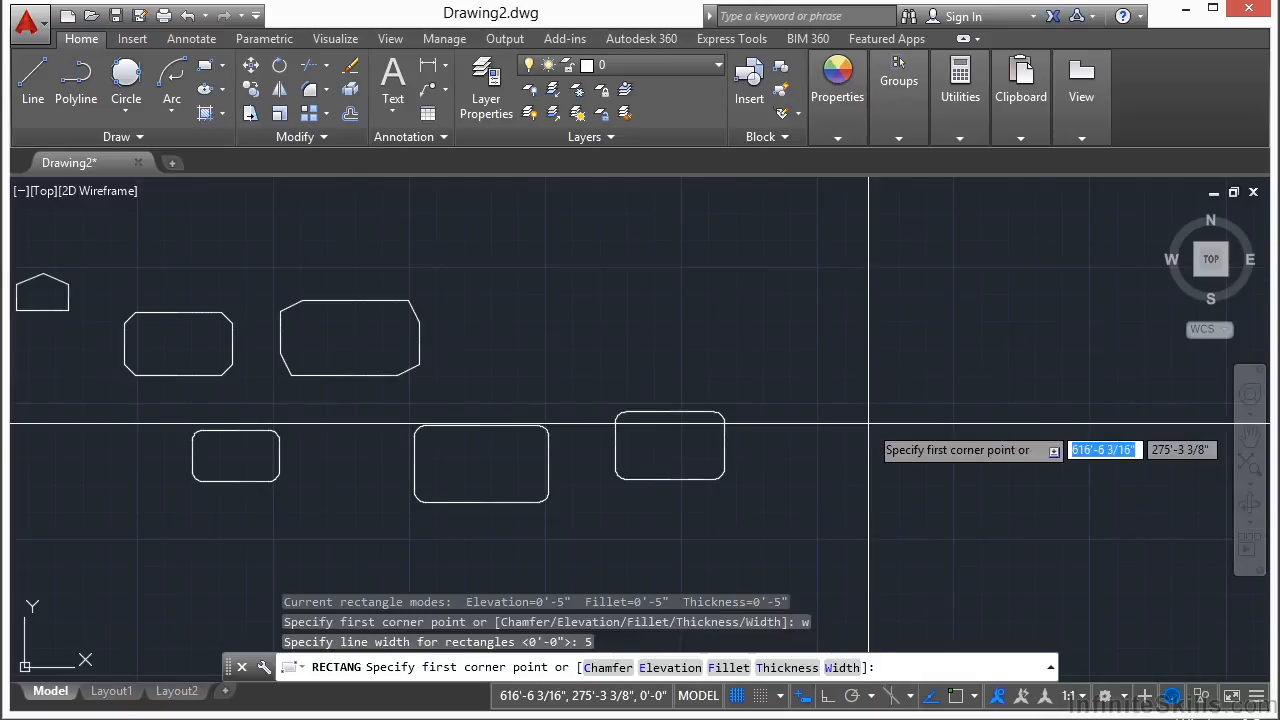
{"action": "left_click", "coordinate": [822, 478]}
Examine the wide-line rectangle in plan and in a tilted 3D view, and restore the World plan view.
{"action": "scroll", "coordinate": [895, 493], "scroll_direction": "up", "scroll_amount": 4}
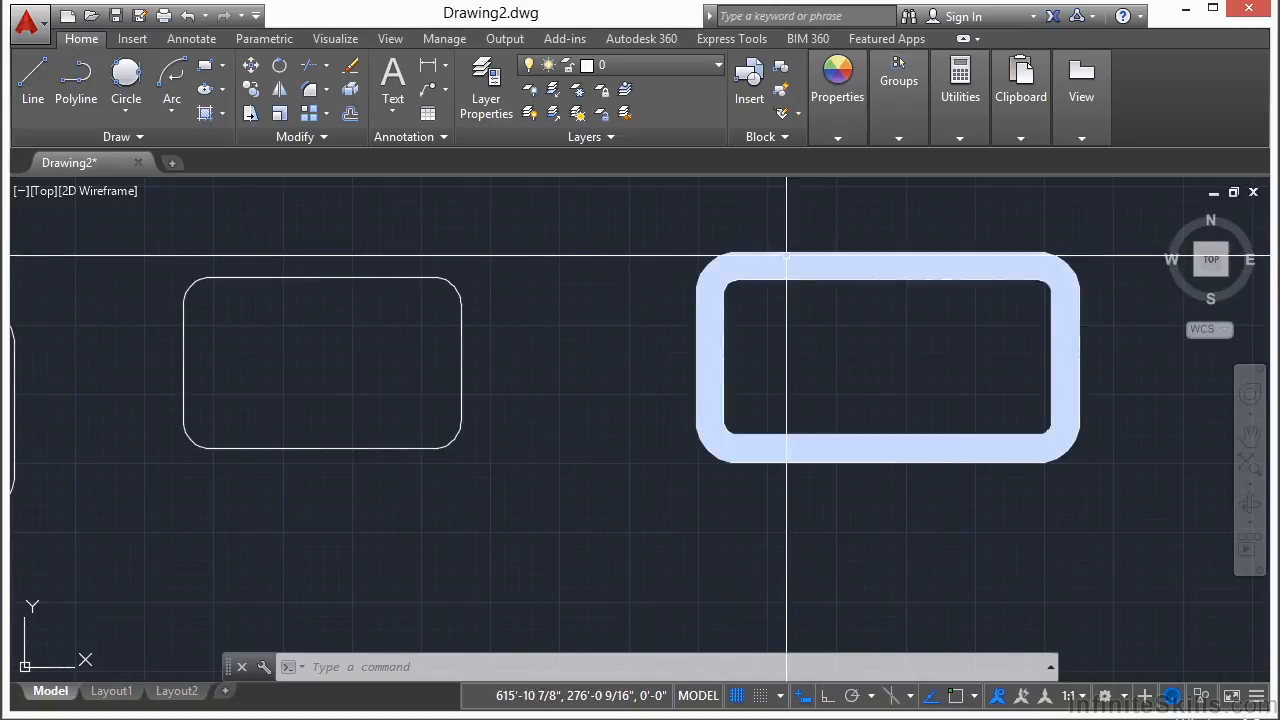
{"action": "scroll", "coordinate": [766, 423], "scroll_direction": "down", "scroll_amount": 3}
{"action": "middle_click_drag", "start_coordinate": [766, 423], "coordinate": [729, 323], "text": "shift"}
{"action": "scroll", "coordinate": [748, 467], "scroll_direction": "up", "scroll_amount": 4}
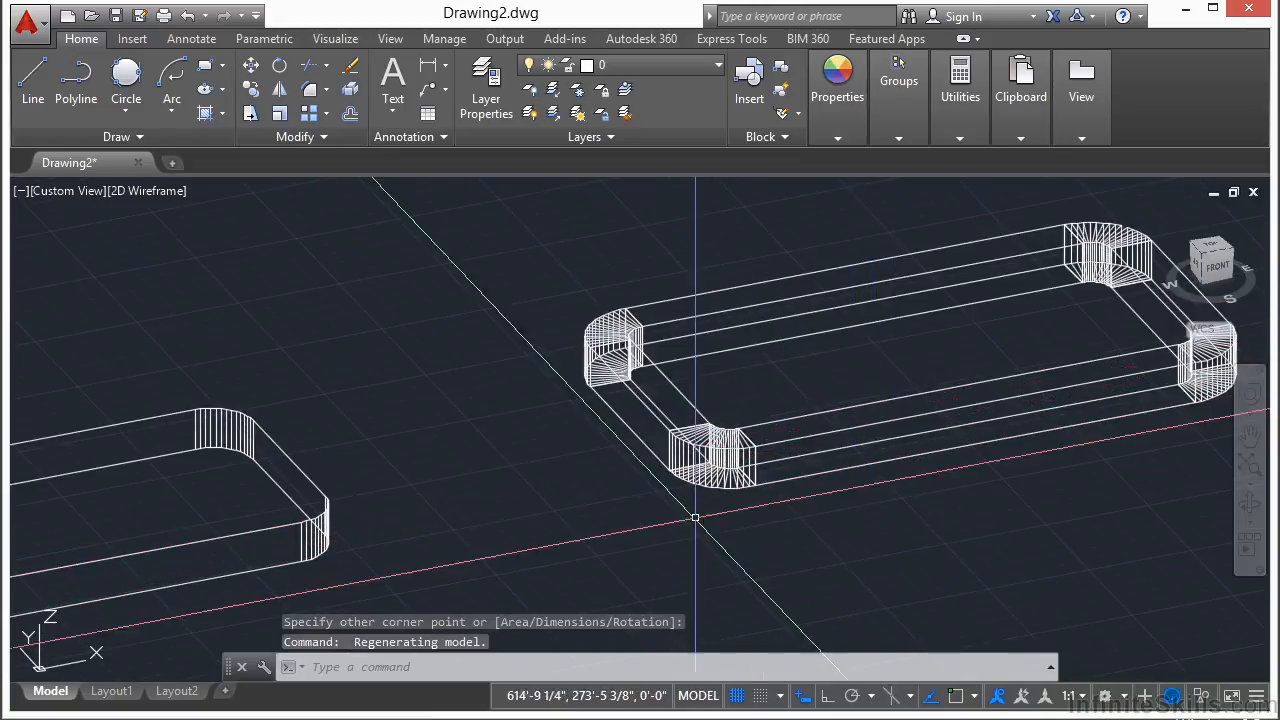
{"action": "scroll", "coordinate": [782, 492], "scroll_direction": "down", "scroll_amount": 3}
{"action": "mouse_move", "coordinate": [782, 492]}
{"action": "middle_mouse_down", "text": "shift"}
{"action": "mouse_move", "coordinate": [723, 449]}
{"action": "mouse_move", "coordinate": [779, 437]}
{"action": "mouse_move", "coordinate": [743, 423]}
{"action": "mouse_move", "coordinate": [751, 397]}
{"action": "mouse_move", "coordinate": [766, 480]}
{"action": "mouse_move", "coordinate": [795, 514]}
{"action": "middle_mouse_up", "text": "shift"}
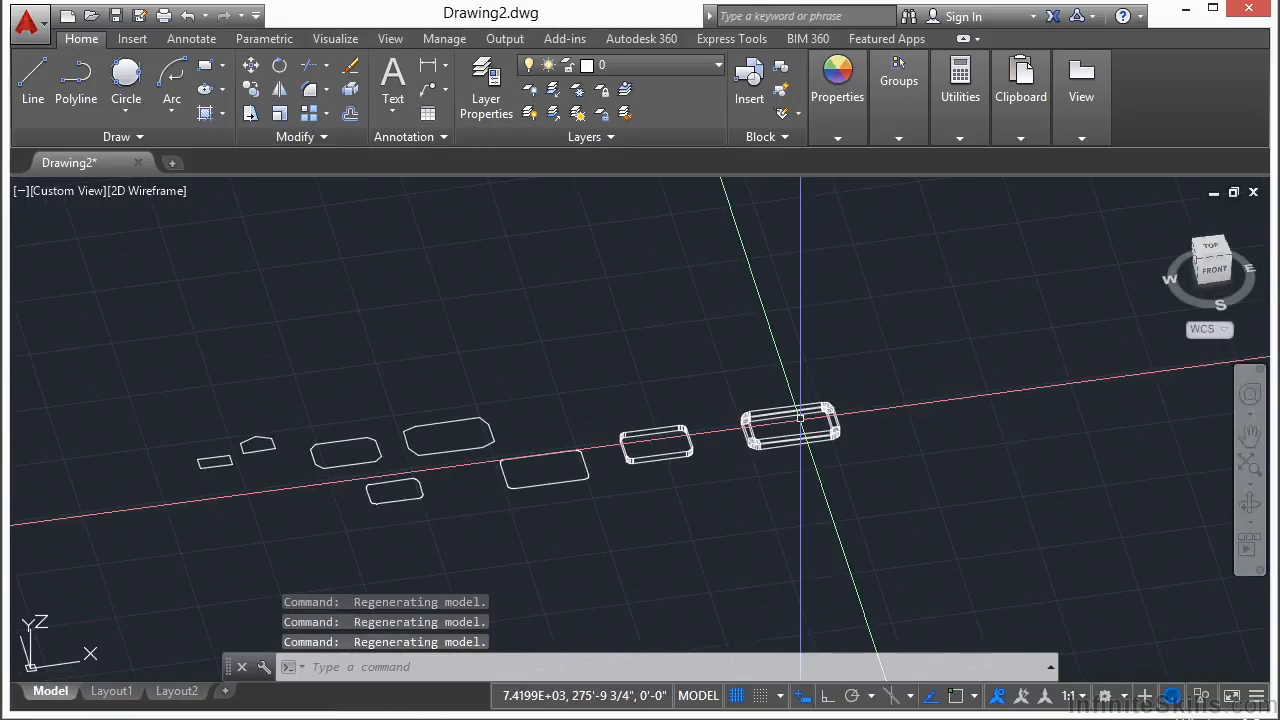
{"action": "type", "text": "plan"}
{"action": "key", "text": "Return"}
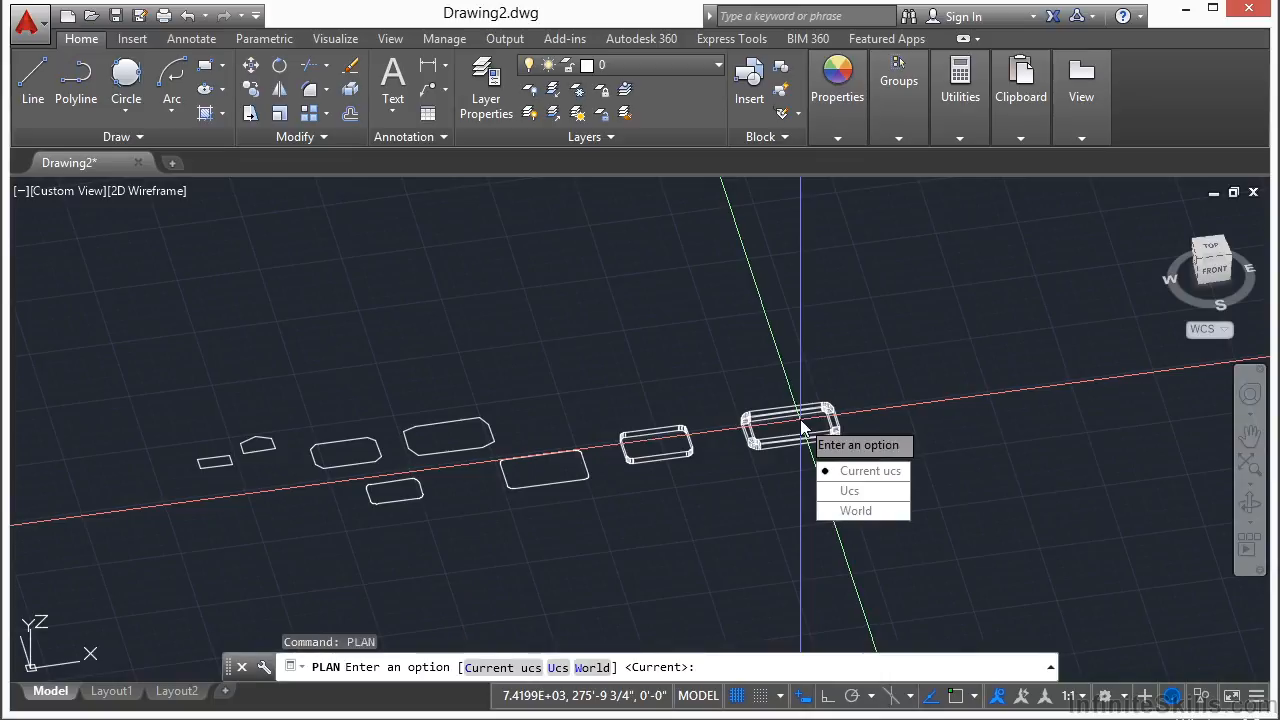
{"action": "left_click", "coordinate": [860, 512]}
Reset the Rectangle command's fillet radius, elevation, thickness and line width to 0.
{"action": "type", "text": "re"}
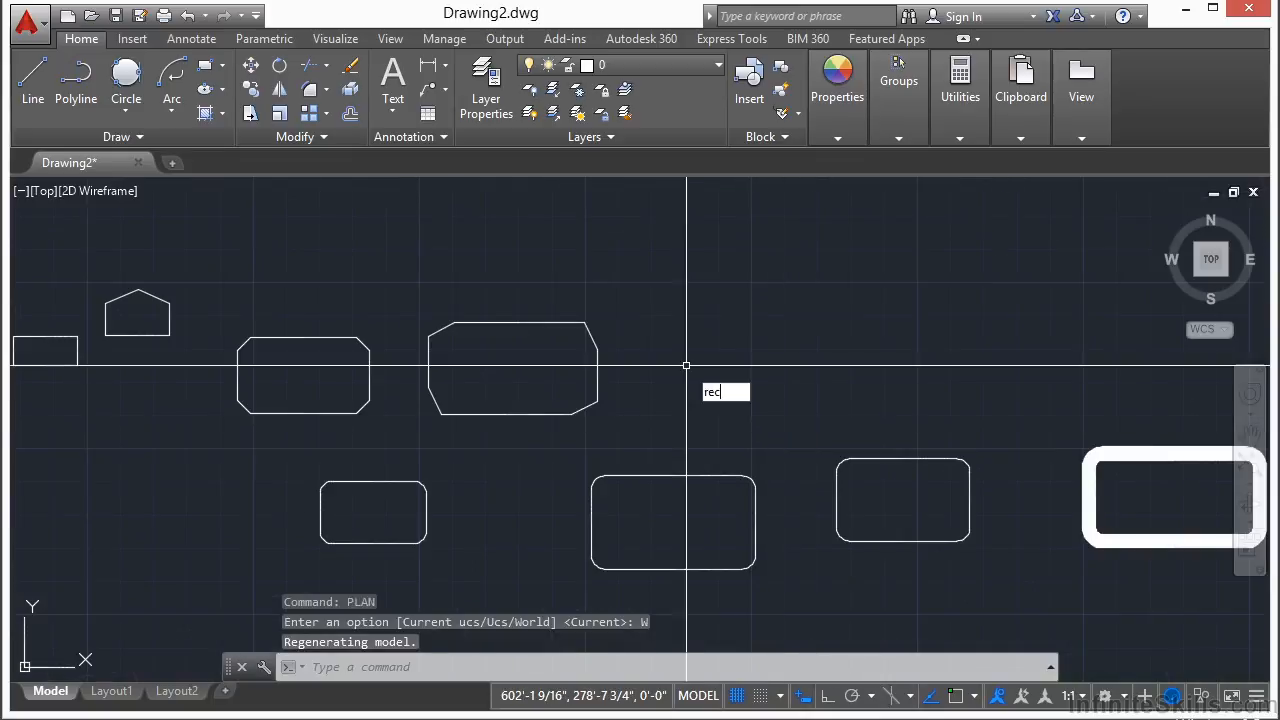
{"action": "type", "text": "c"}
{"action": "key", "text": "Return"}
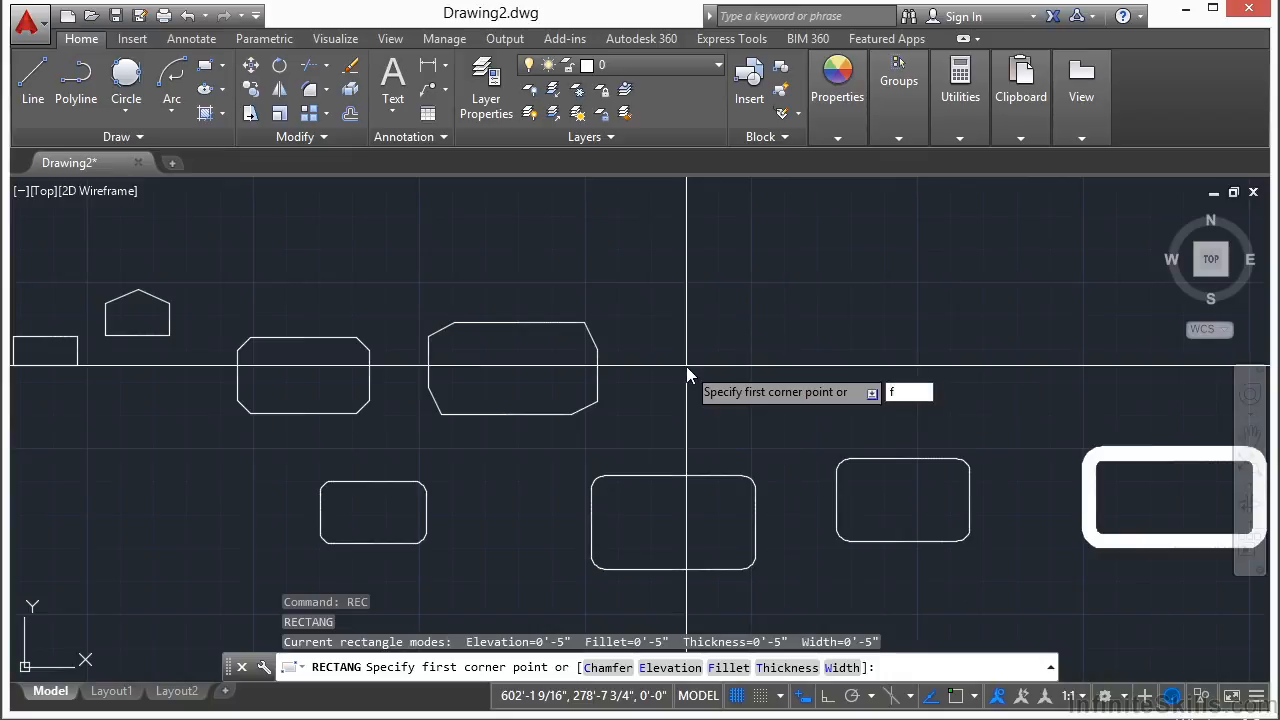
{"action": "type", "text": "f"}
{"action": "key", "text": "Return"}
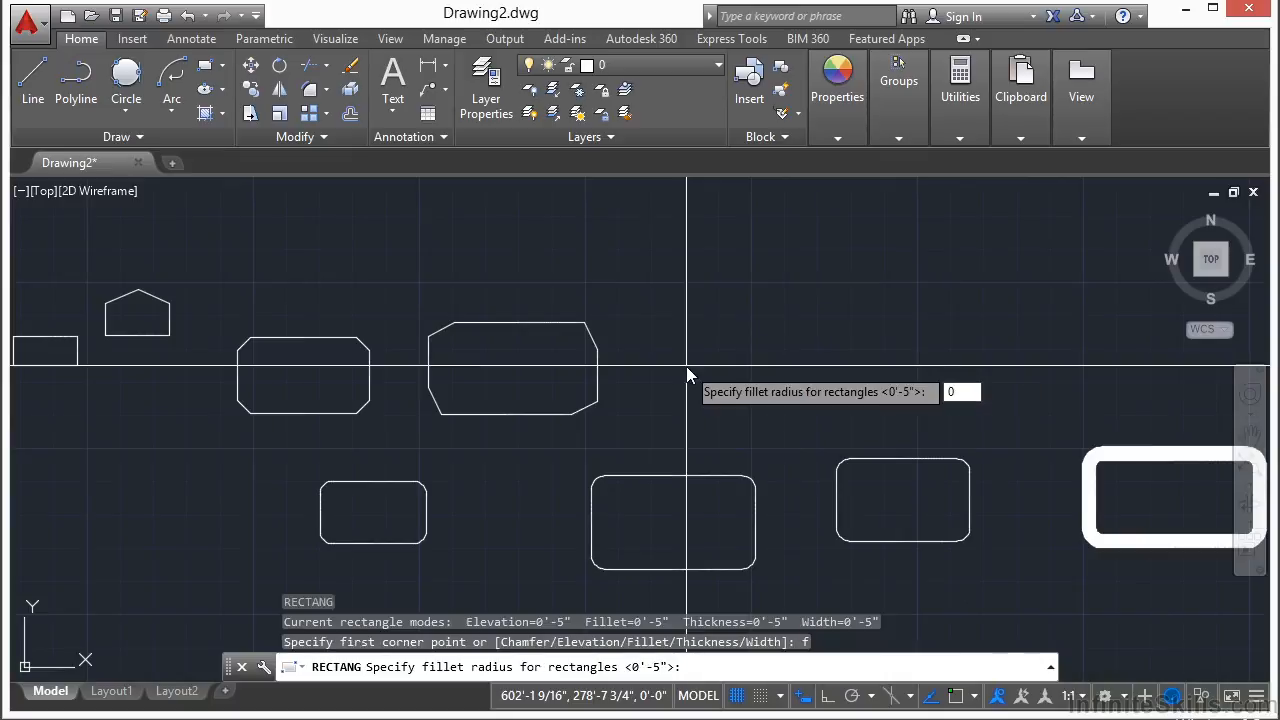
{"action": "key", "text": "Return"}
{"action": "key", "text": "Return"}
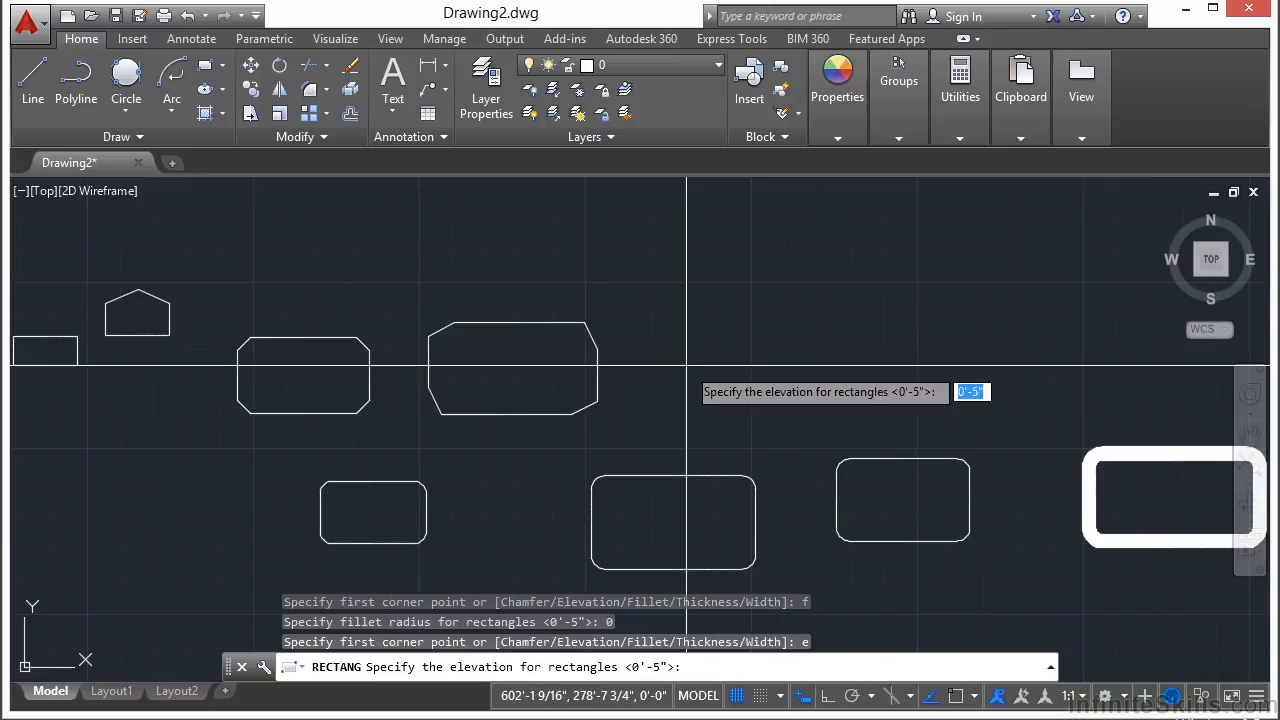
{"action": "key", "text": "Return"}
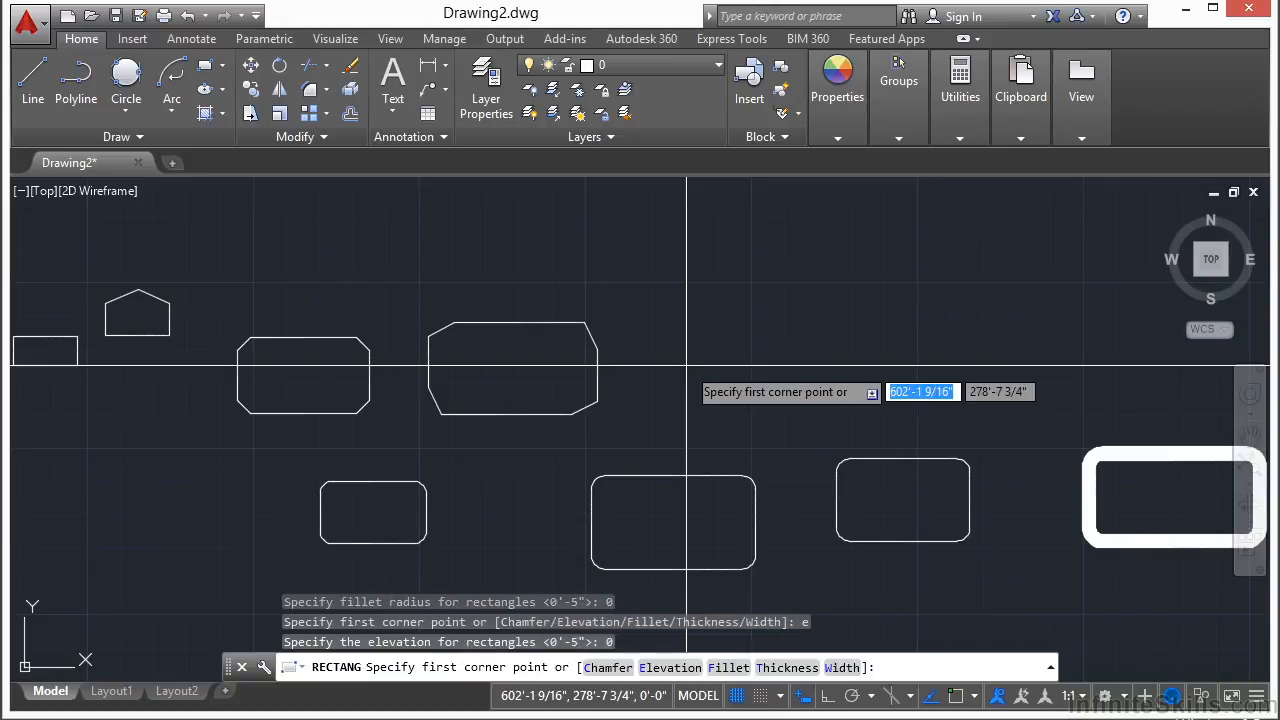
{"action": "key", "text": "Return"}
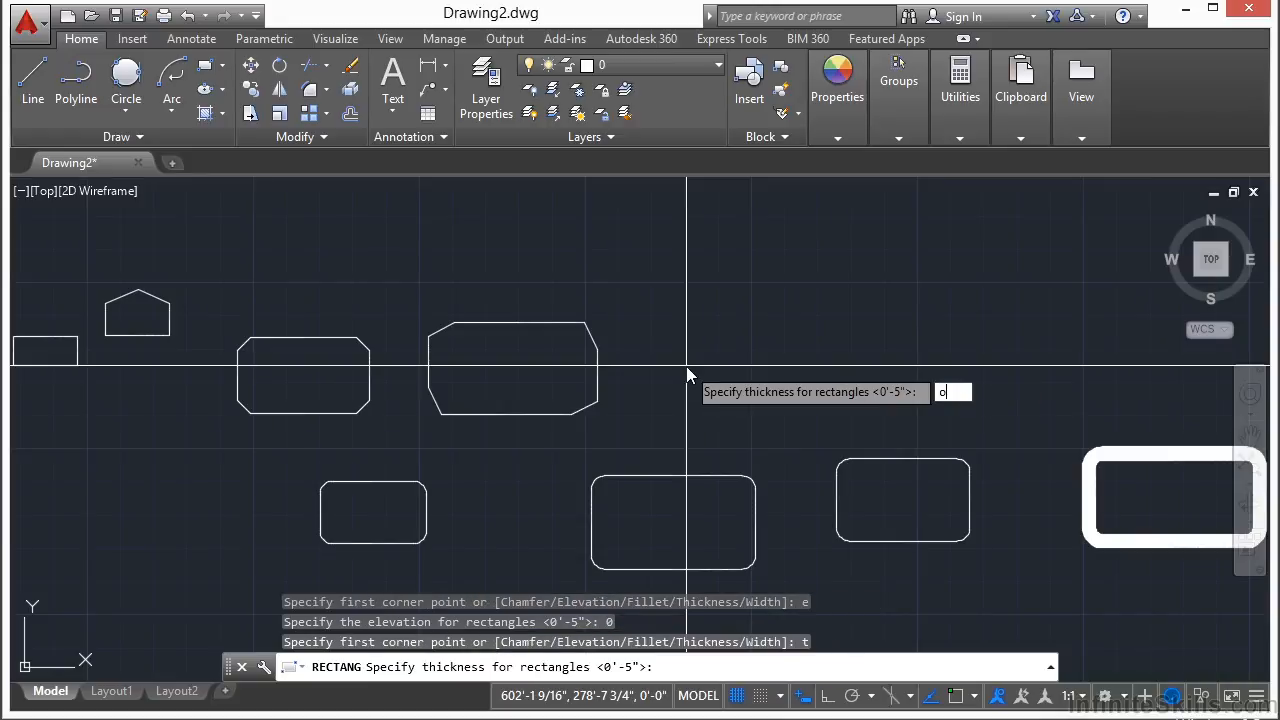
{"action": "key", "text": "Return"}
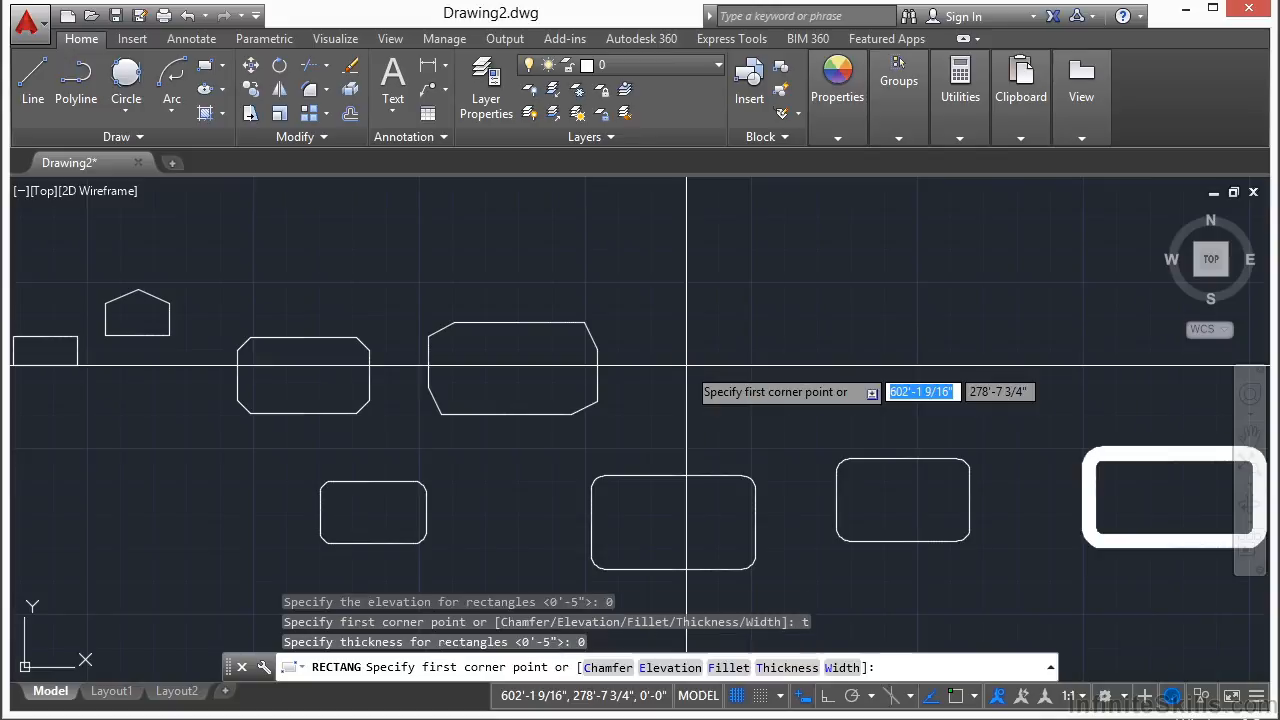
{"action": "key", "text": "Return"}
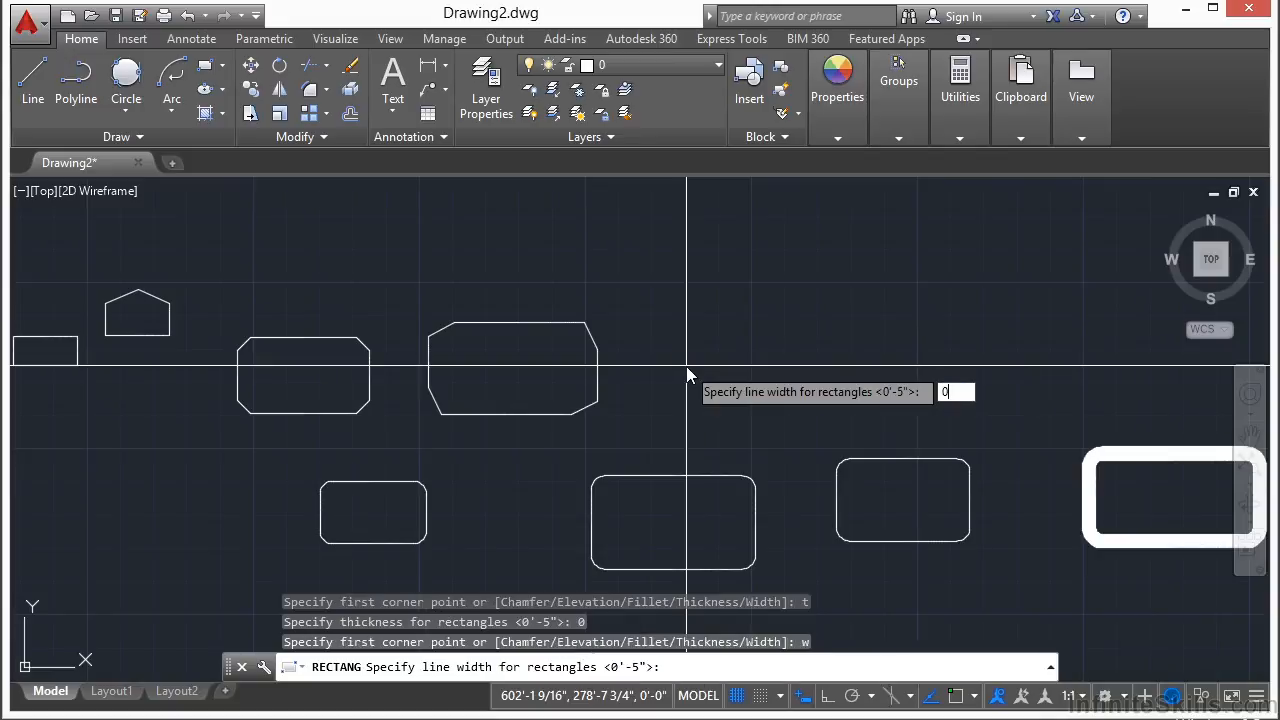
{"action": "key", "text": "Return"}
Draw a plain rectangle above the thickened one, inspect it in a tilted 3D view, and restore the World plan view.
{"action": "left_click", "coordinate": [737, 246]}
{"action": "left_click", "coordinate": [927, 334]}
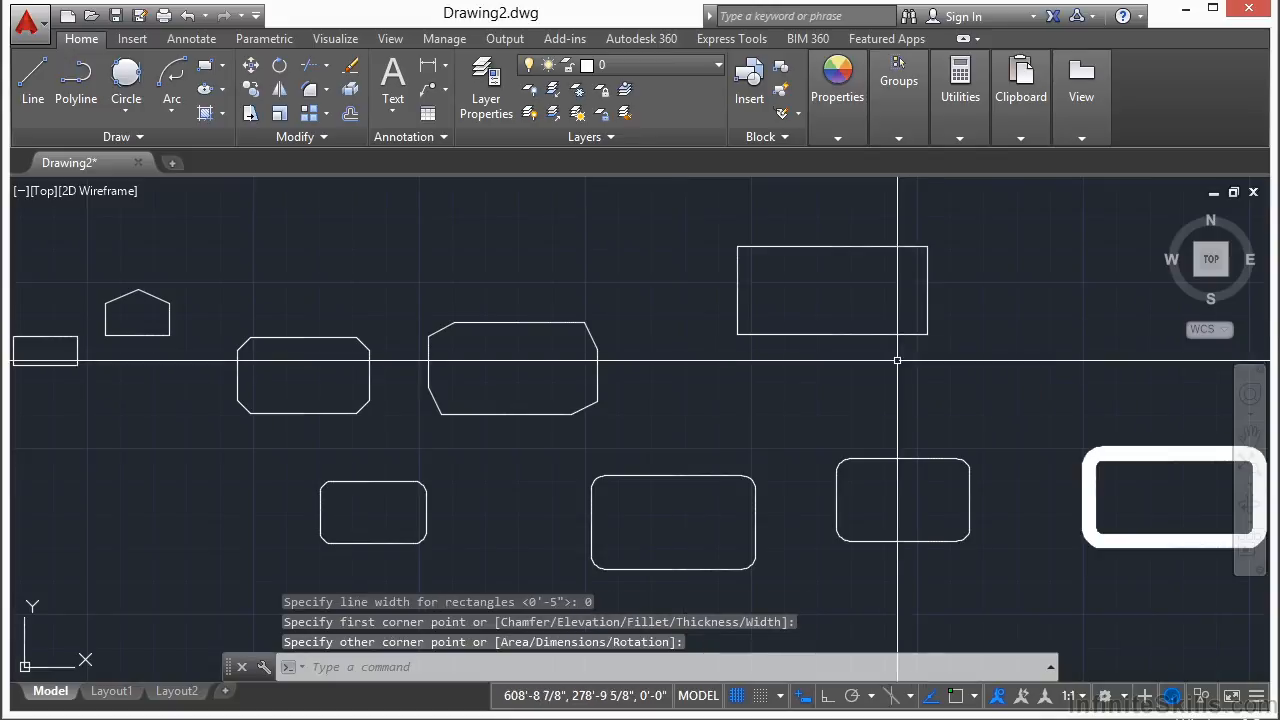
{"action": "middle_click_drag", "start_coordinate": [853, 363], "coordinate": [787, 282], "text": "shift"}
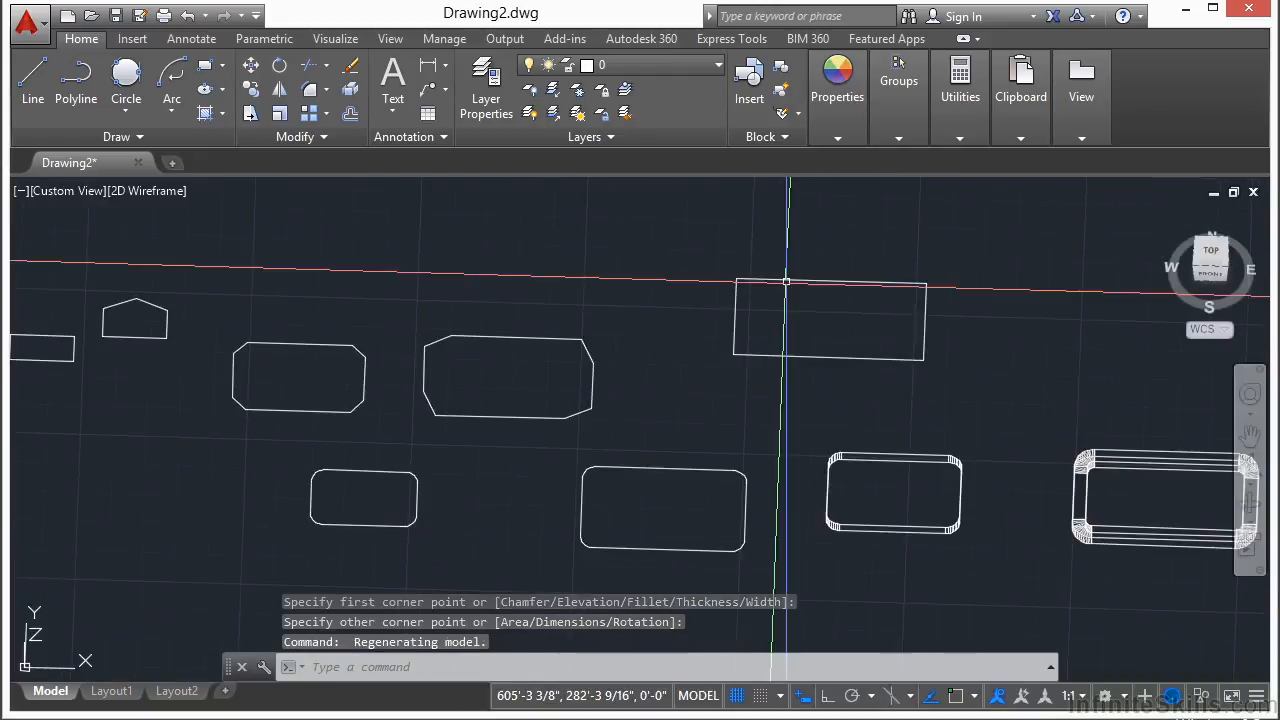
{"action": "type", "text": "plan"}
{"action": "key", "text": "Return"}
{"action": "left_click", "coordinate": [845, 374]}
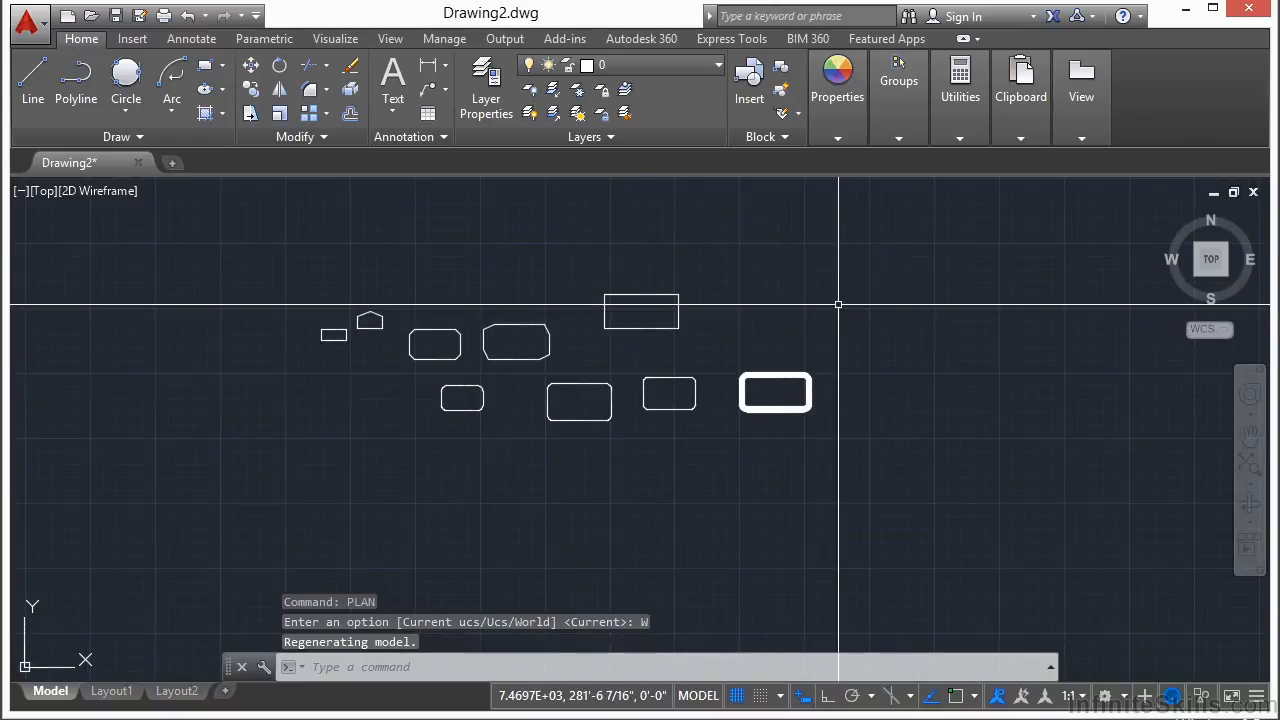
Erase all the shapes in the drawing with one selection window.
{"action": "type", "text": "erase"}
{"action": "key", "text": "Return"}
{"action": "left_click", "coordinate": [878, 265]}
{"action": "left_click", "coordinate": [254, 474]}
{"action": "key", "text": "Return"}
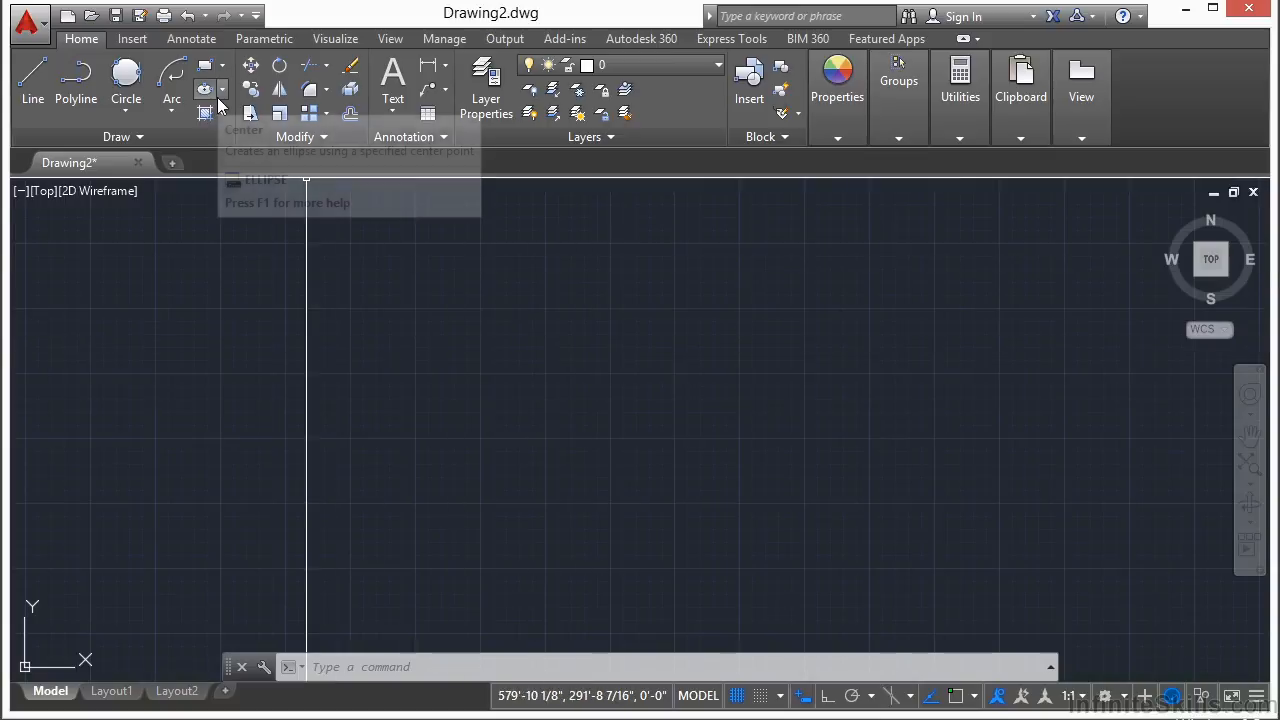
{"action": "left_click", "coordinate": [224, 89]}
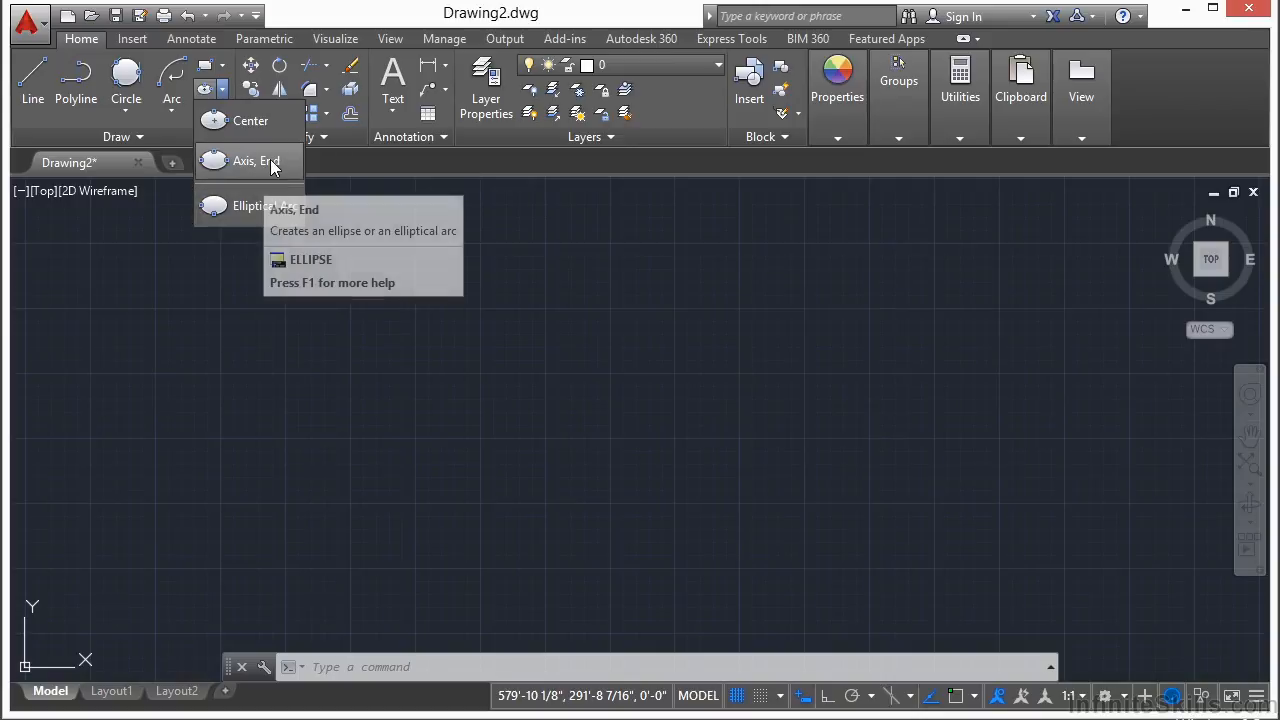
{"action": "left_click", "coordinate": [499, 320]}
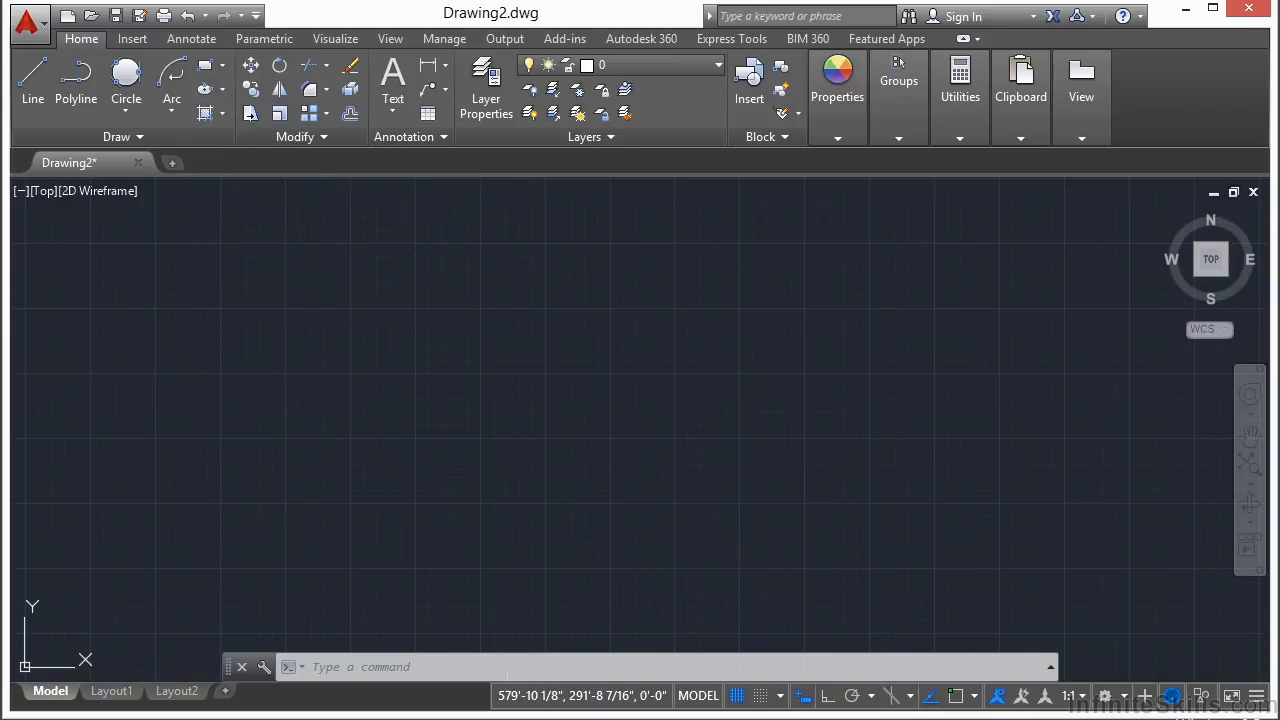
{"action": "type", "text": "el"}
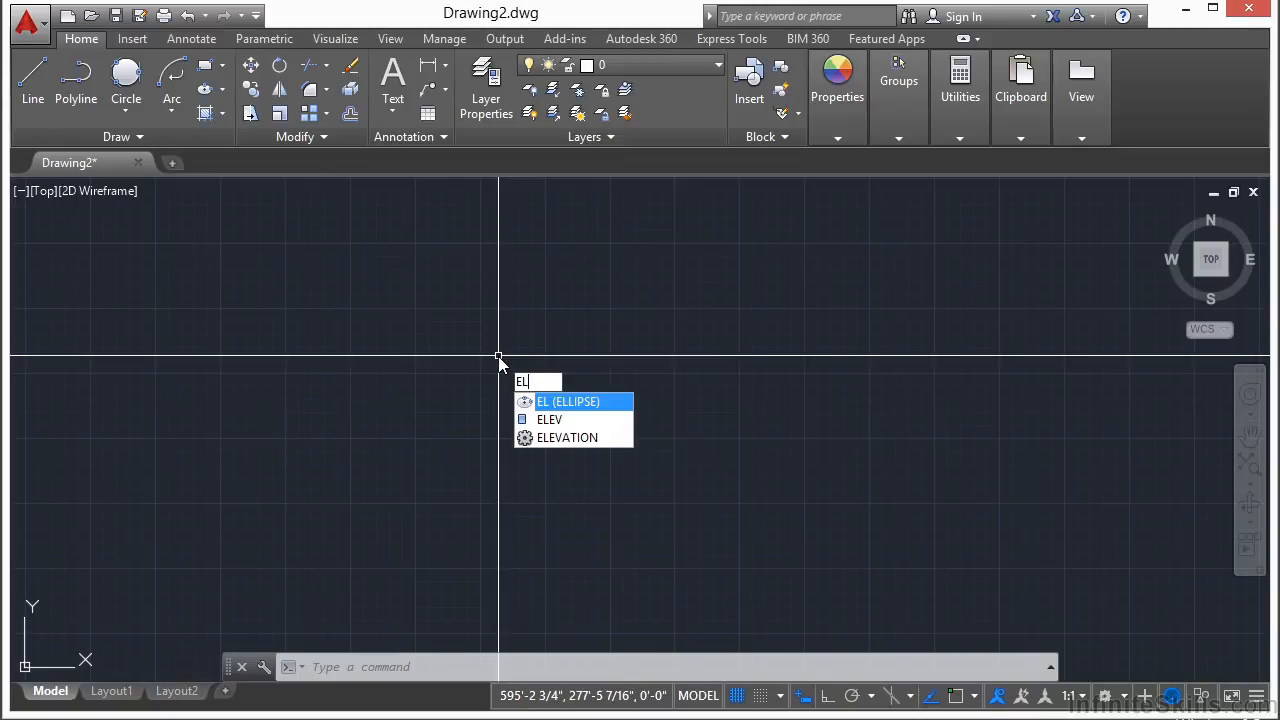
{"action": "key", "text": "Escape"}
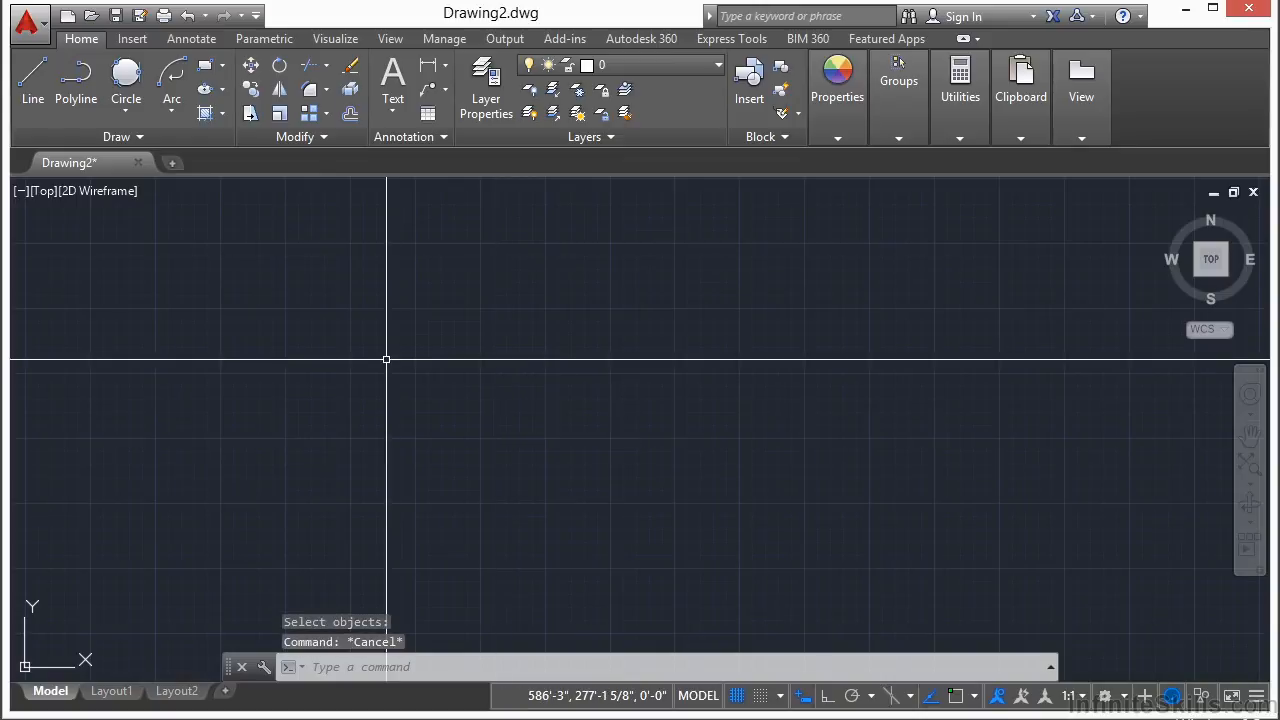
Draw a tall, narrow ellipse with the Center method in the empty drawing area.
{"action": "left_click", "coordinate": [215, 88]}
{"action": "left_click", "coordinate": [502, 388]}
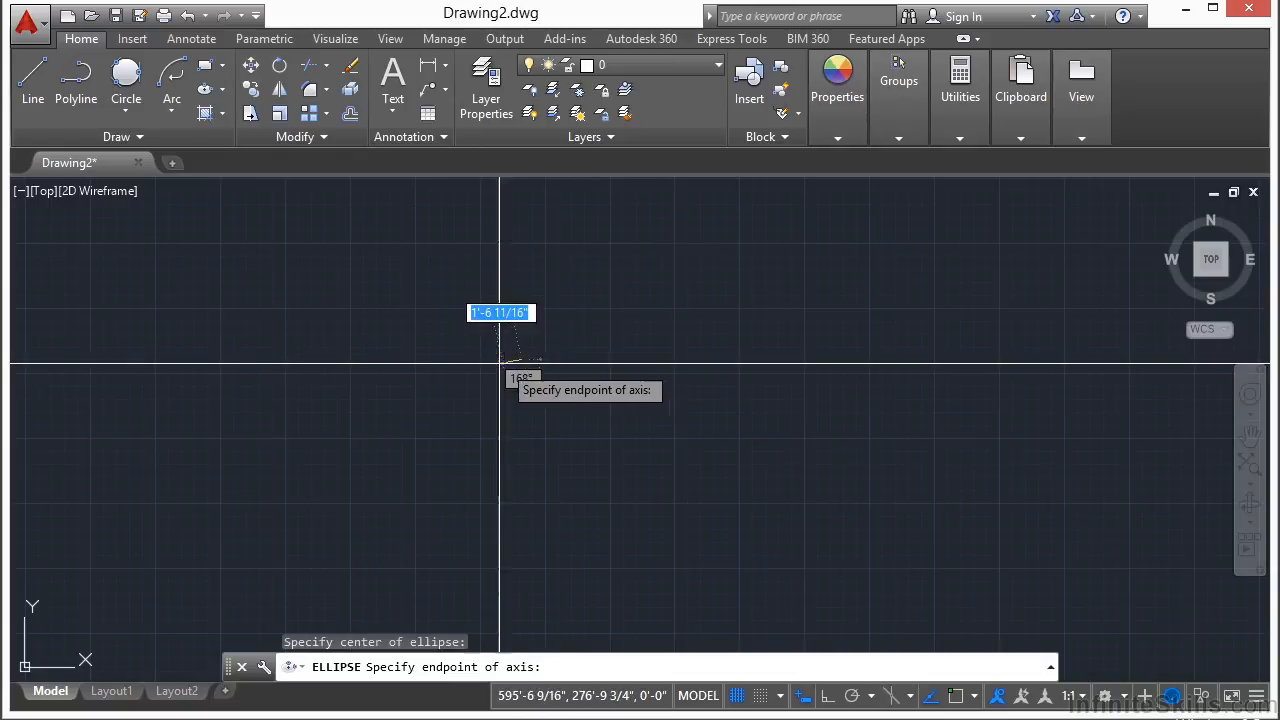
{"action": "left_click", "coordinate": [565, 358]}
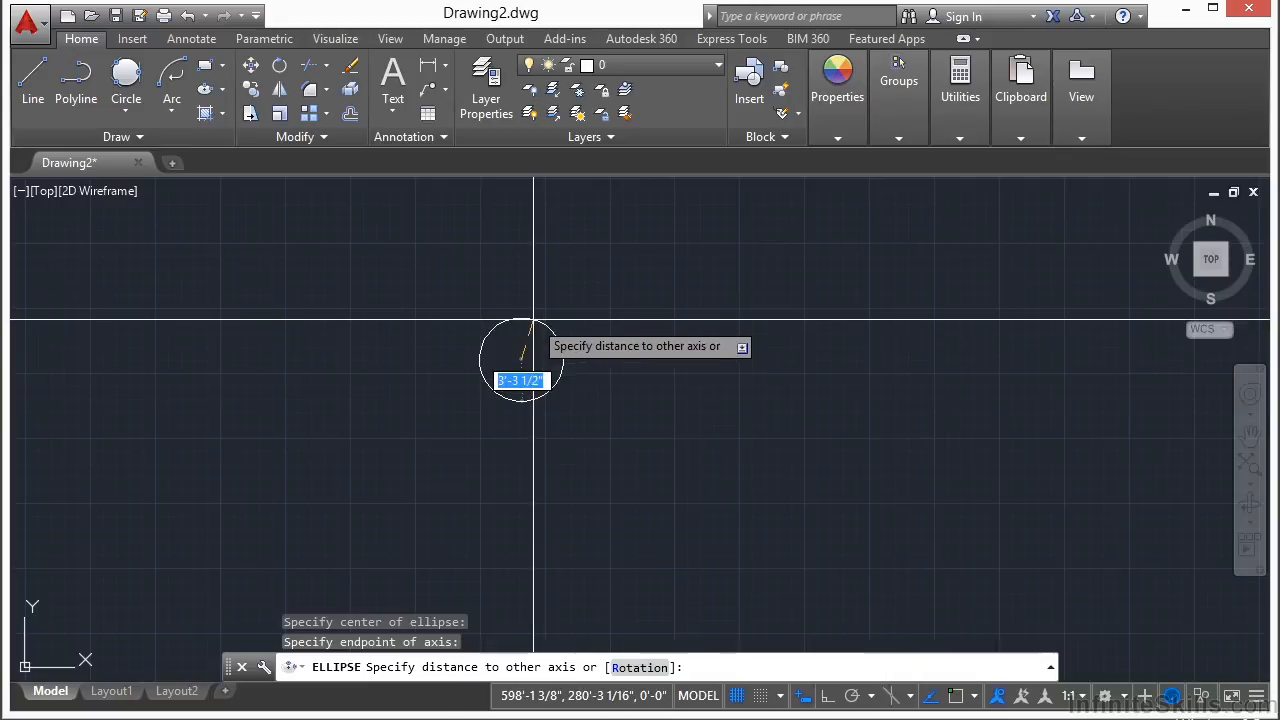
{"action": "left_click", "coordinate": [533, 243]}
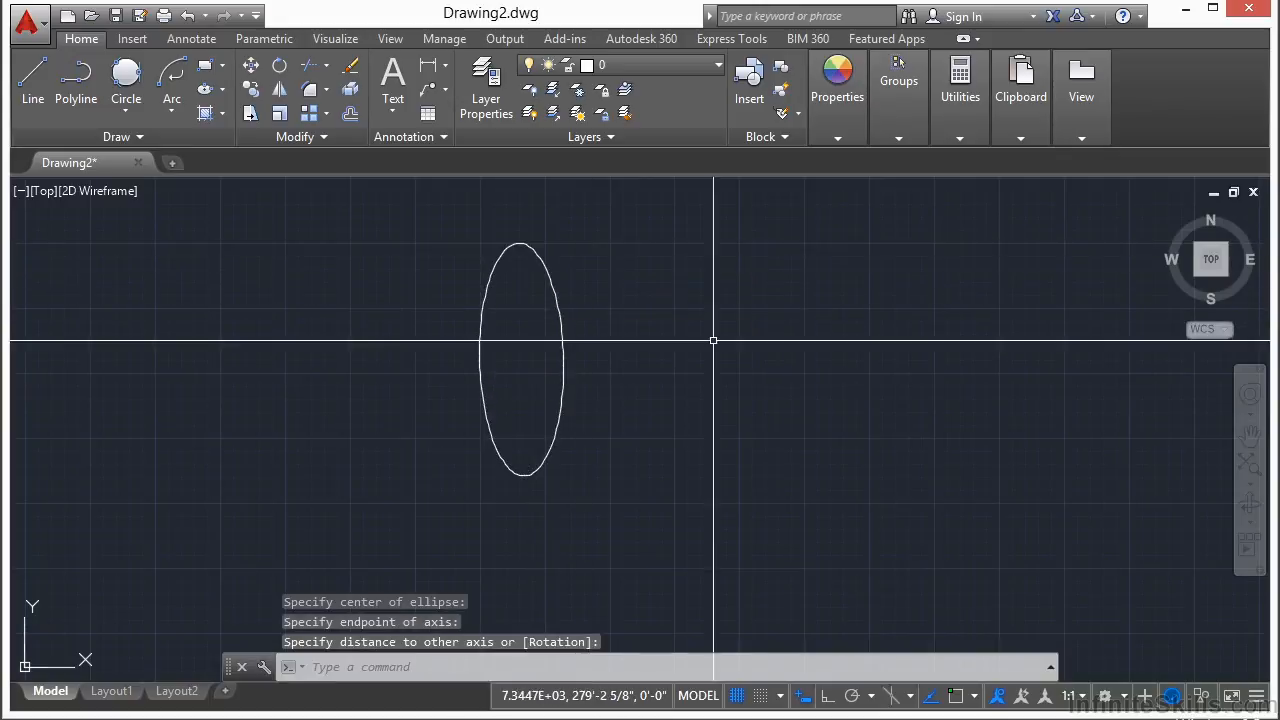
Turn on Ortho and draw a narrower upright ellipse from its axis endpoints to the right of the first ellipse.
{"action": "middle_click_drag", "start_coordinate": [723, 371], "coordinate": [537, 400]}
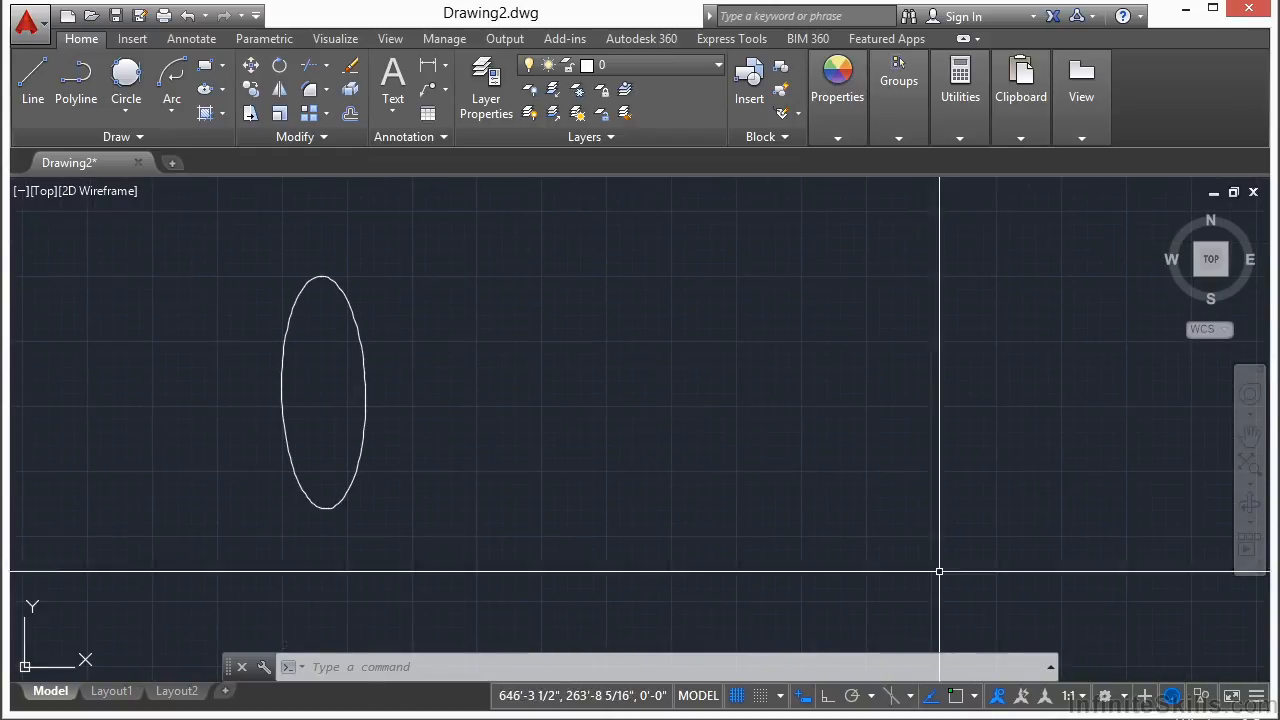
{"action": "left_click", "coordinate": [827, 698]}
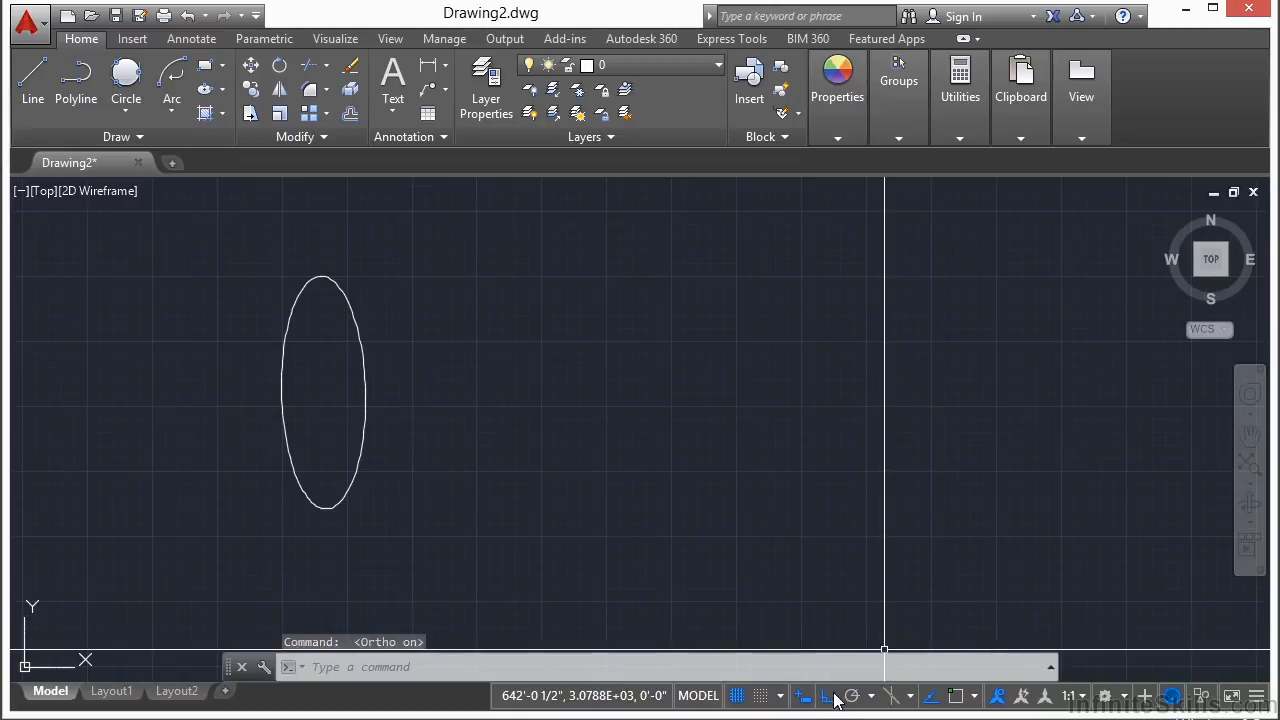
{"action": "key", "text": "Return"}
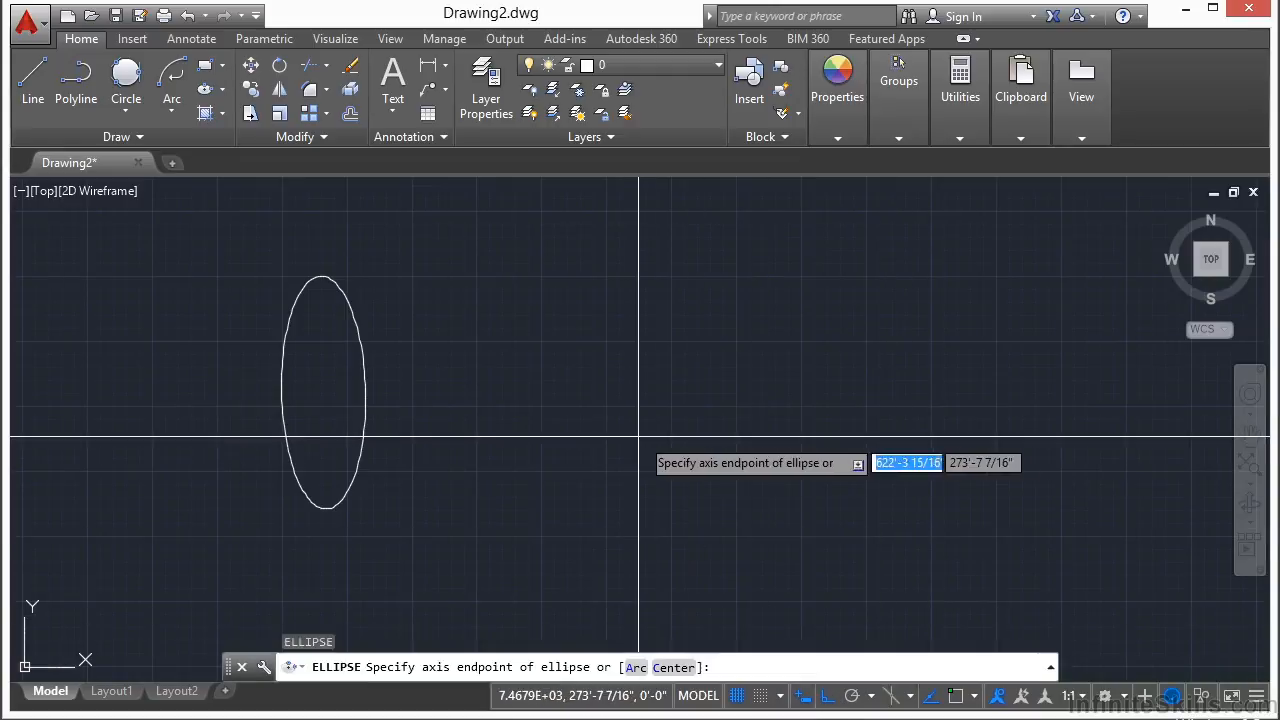
{"action": "left_click", "coordinate": [605, 381]}
{"action": "left_click", "coordinate": [650, 388]}
{"action": "left_click", "coordinate": [634, 279]}
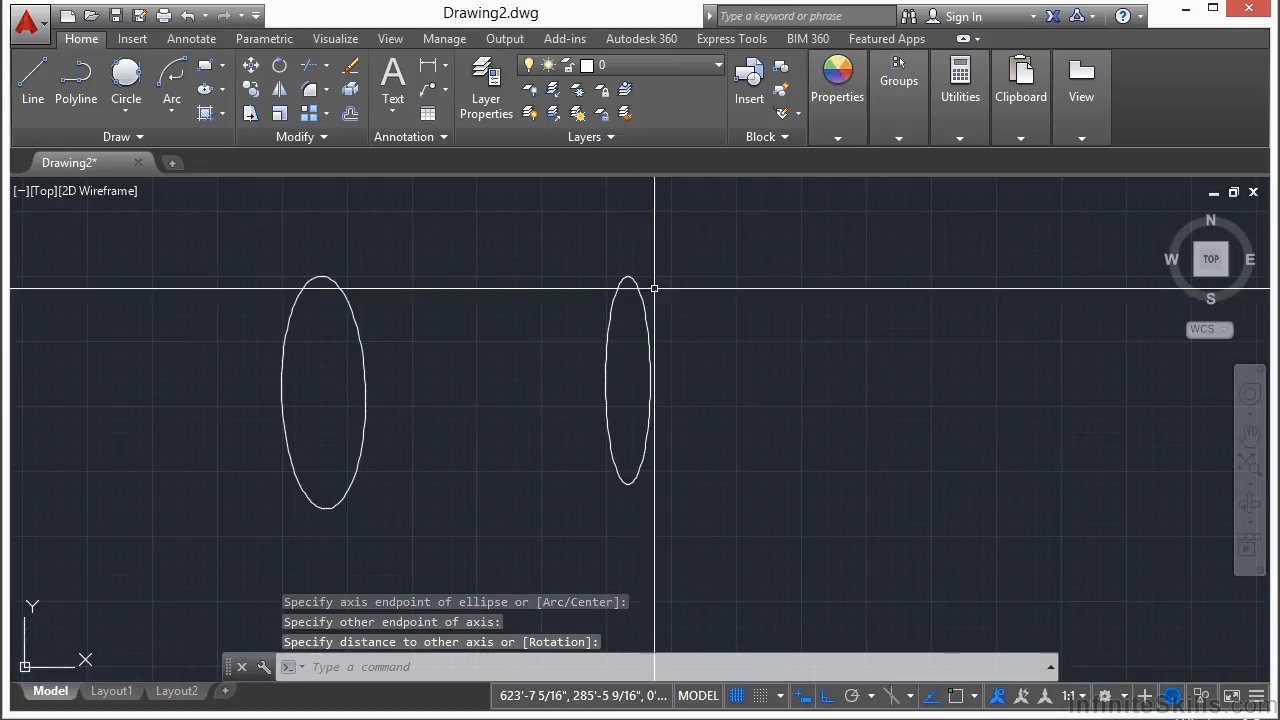
Draw a third upright ellipse with the Axis, End method, its horizontal axis about 6'-1" long, to the right of the second.
{"action": "middle_click_drag", "start_coordinate": [784, 391], "coordinate": [523, 363]}
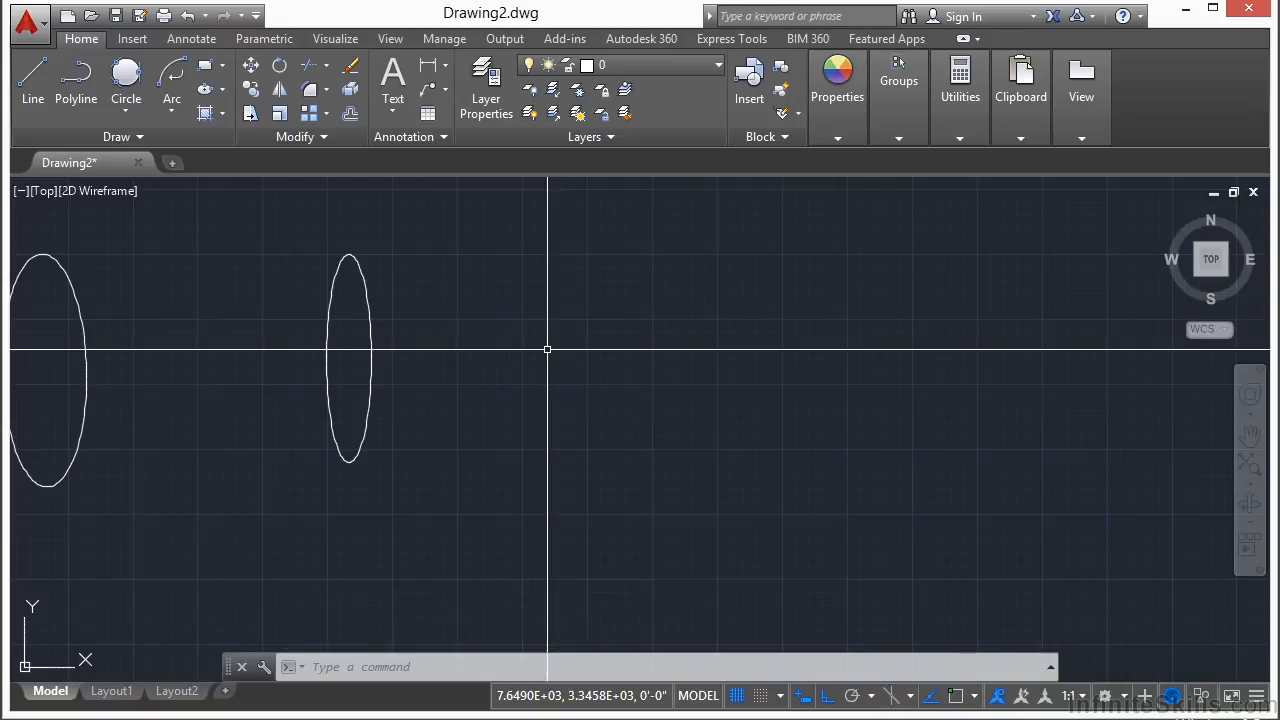
{"action": "left_click", "coordinate": [223, 89]}
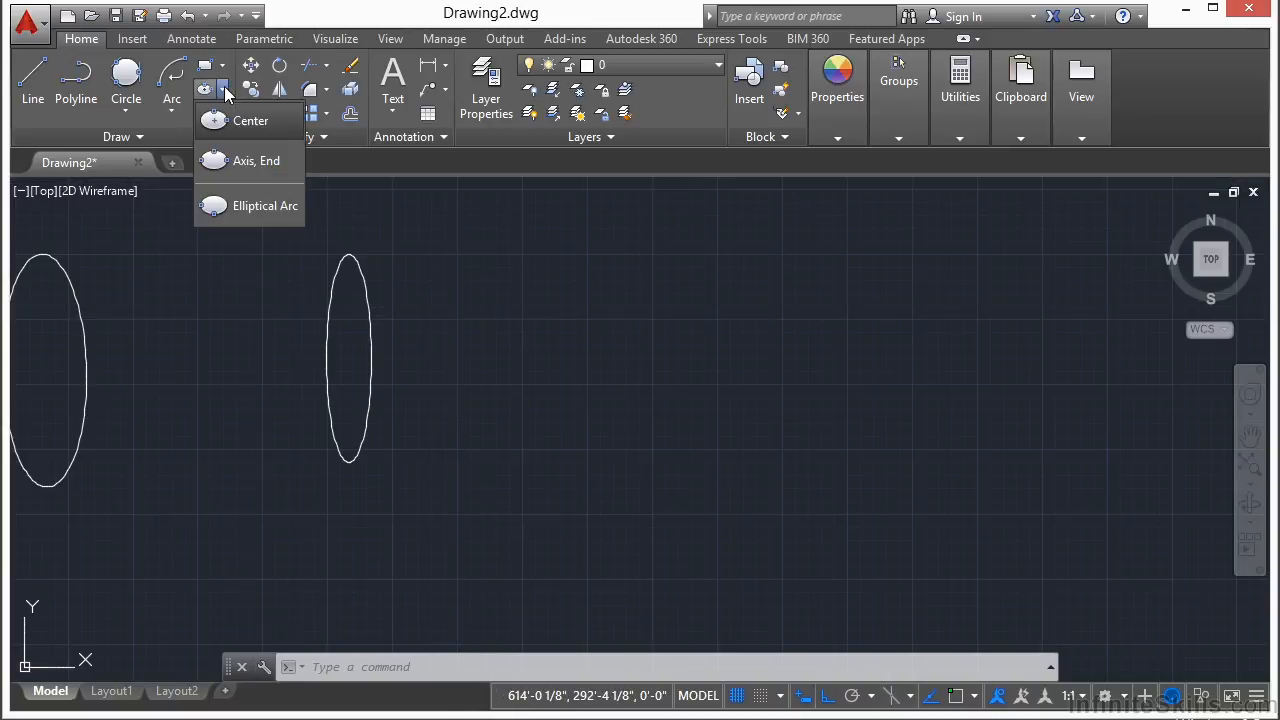
{"action": "left_click", "coordinate": [268, 166]}
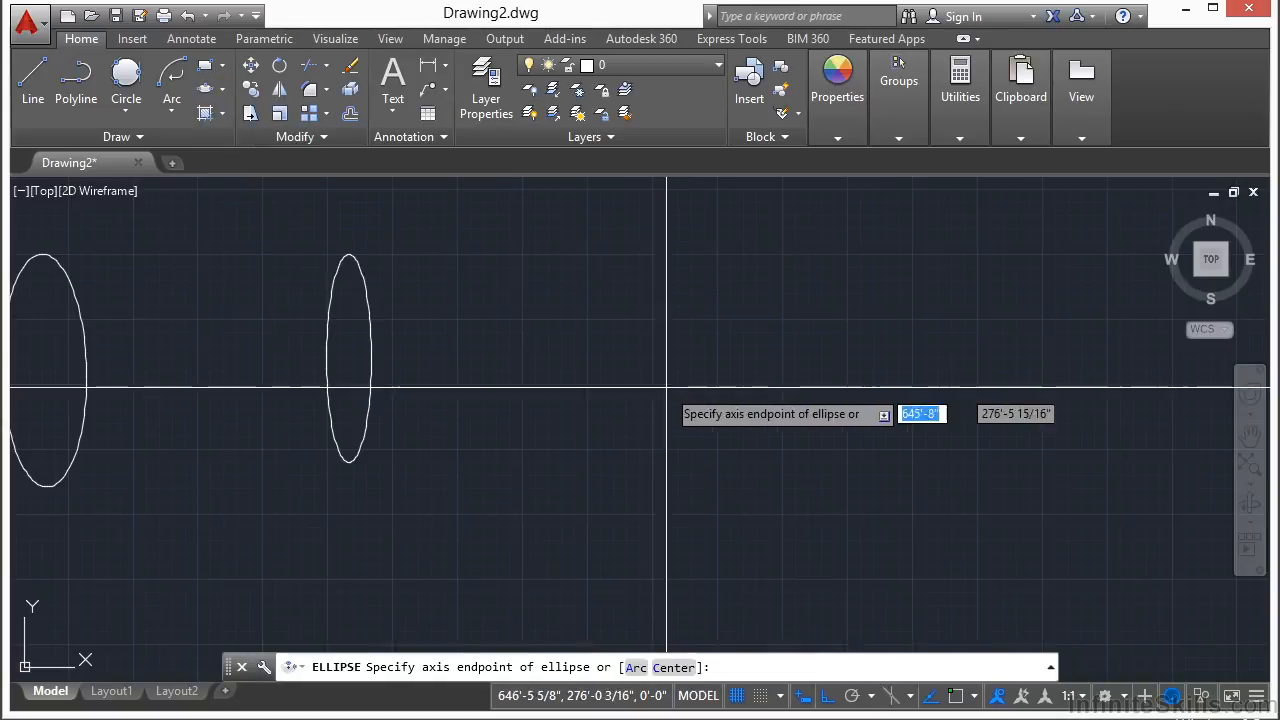
{"action": "left_click", "coordinate": [567, 349]}
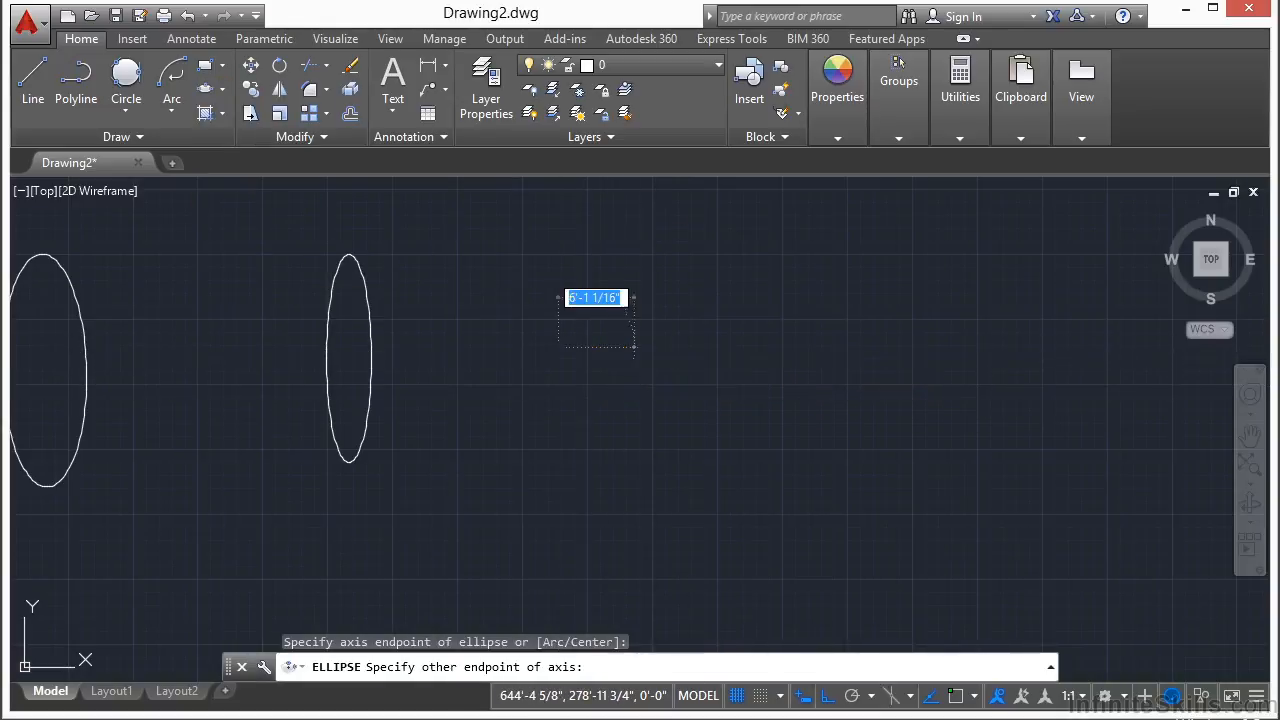
{"action": "left_click", "coordinate": [631, 351]}
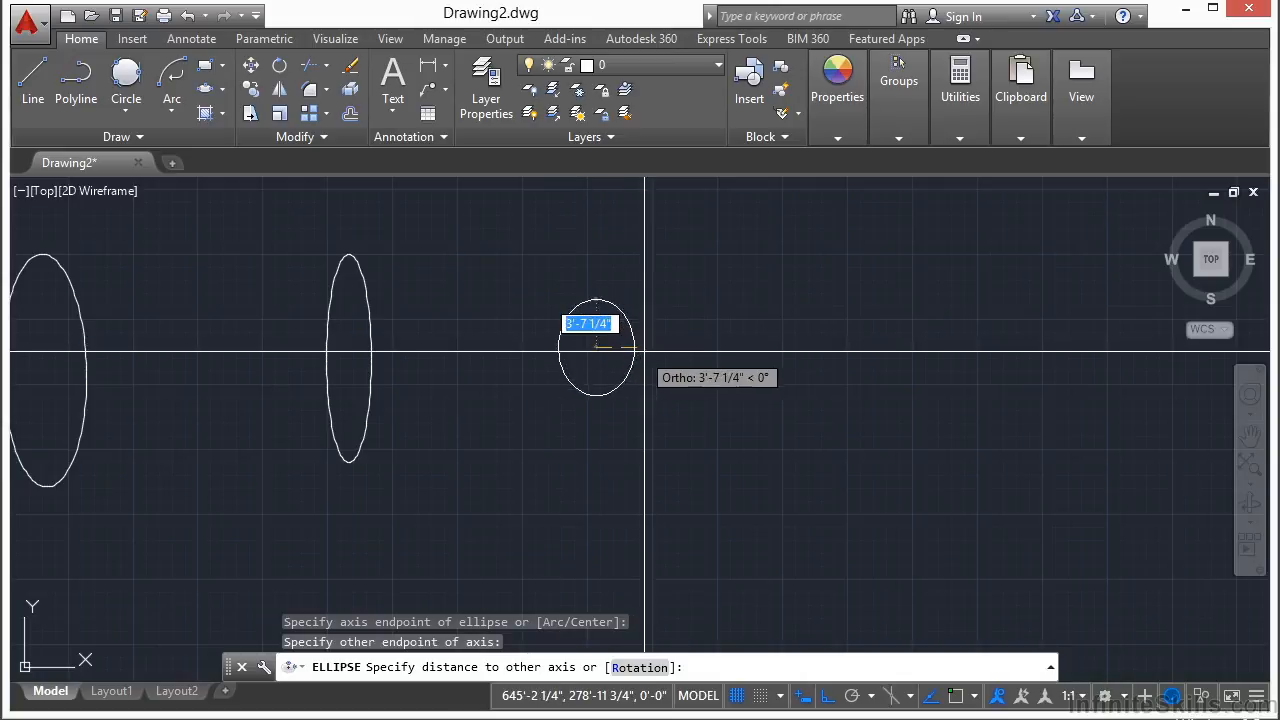
{"action": "left_click", "coordinate": [615, 466]}
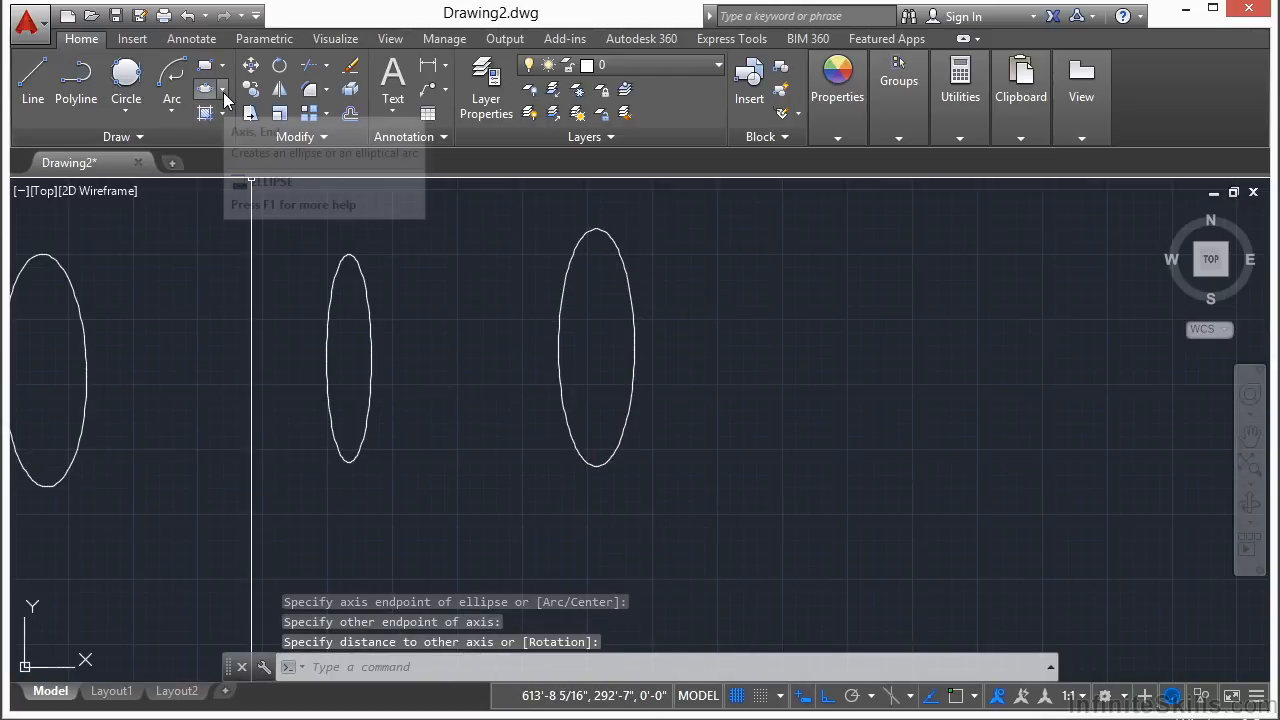
Draw a narrow upright elliptical arc beyond the third ellipse, with Ortho off for its angles and a small gap on its right side.
{"action": "left_click", "coordinate": [223, 92]}
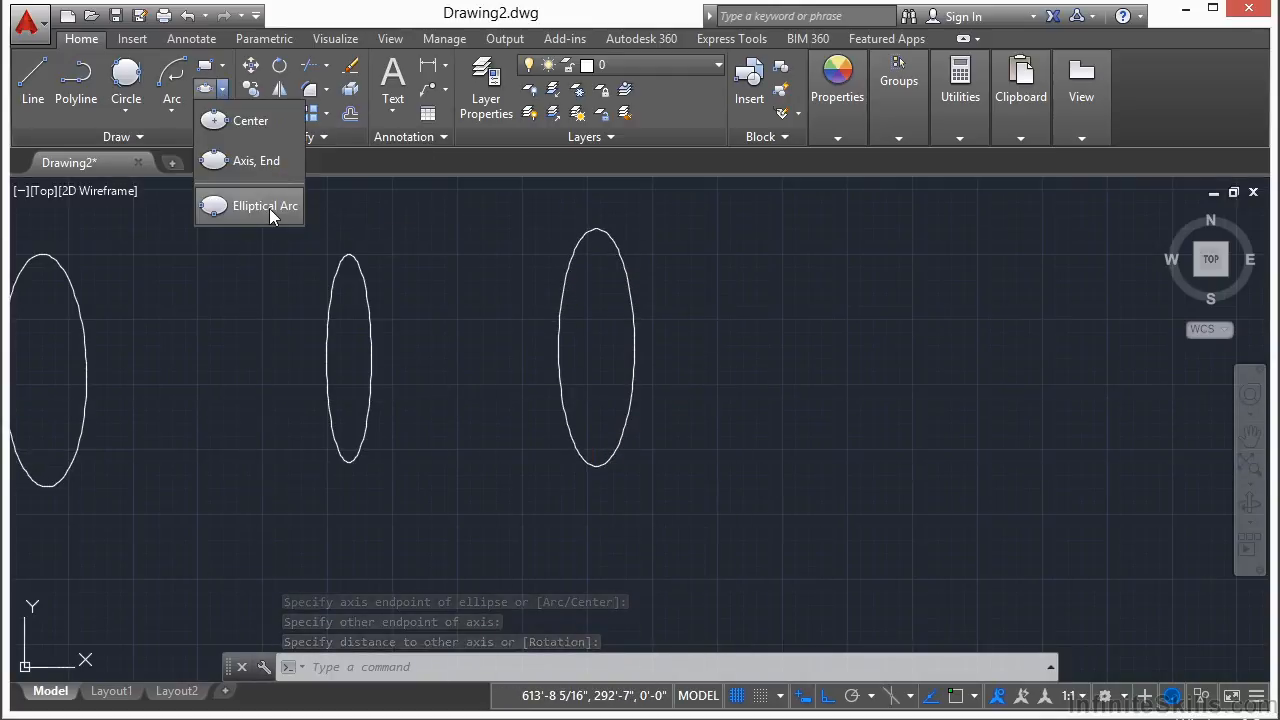
{"action": "left_click", "coordinate": [269, 208]}
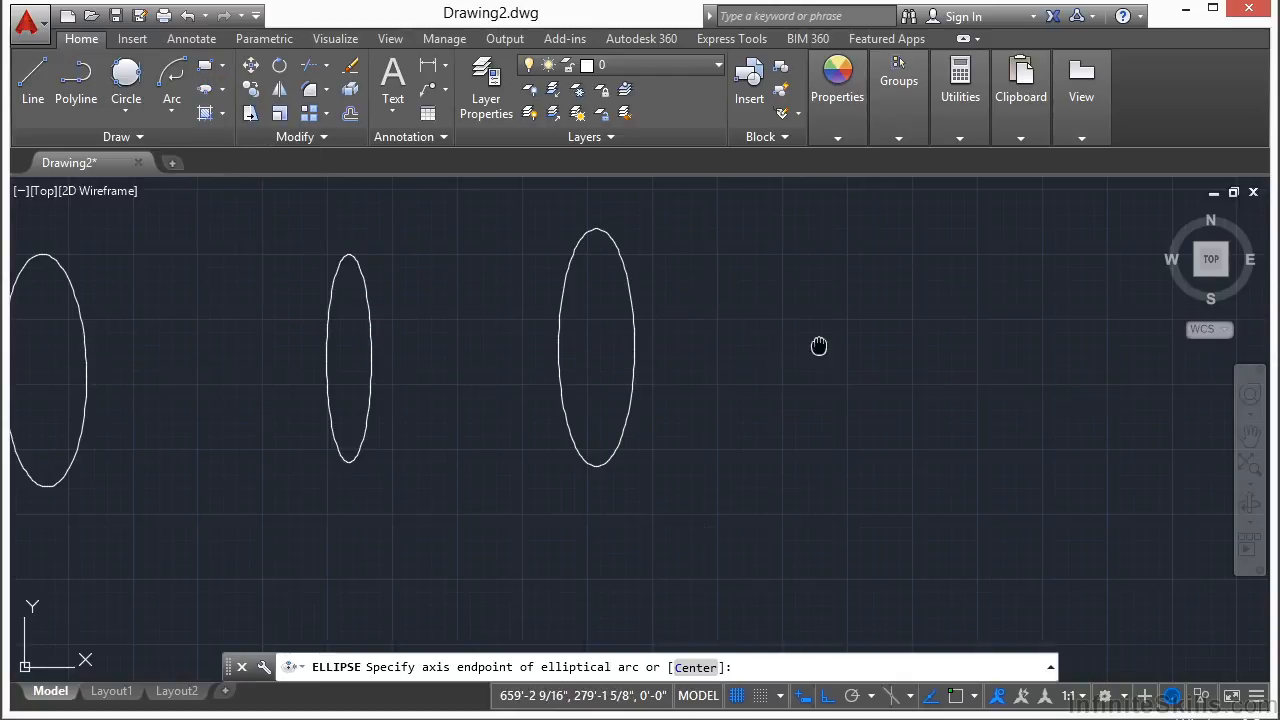
{"action": "middle_click_drag", "start_coordinate": [621, 342], "coordinate": [571, 371]}
{"action": "left_click", "coordinate": [693, 365]}
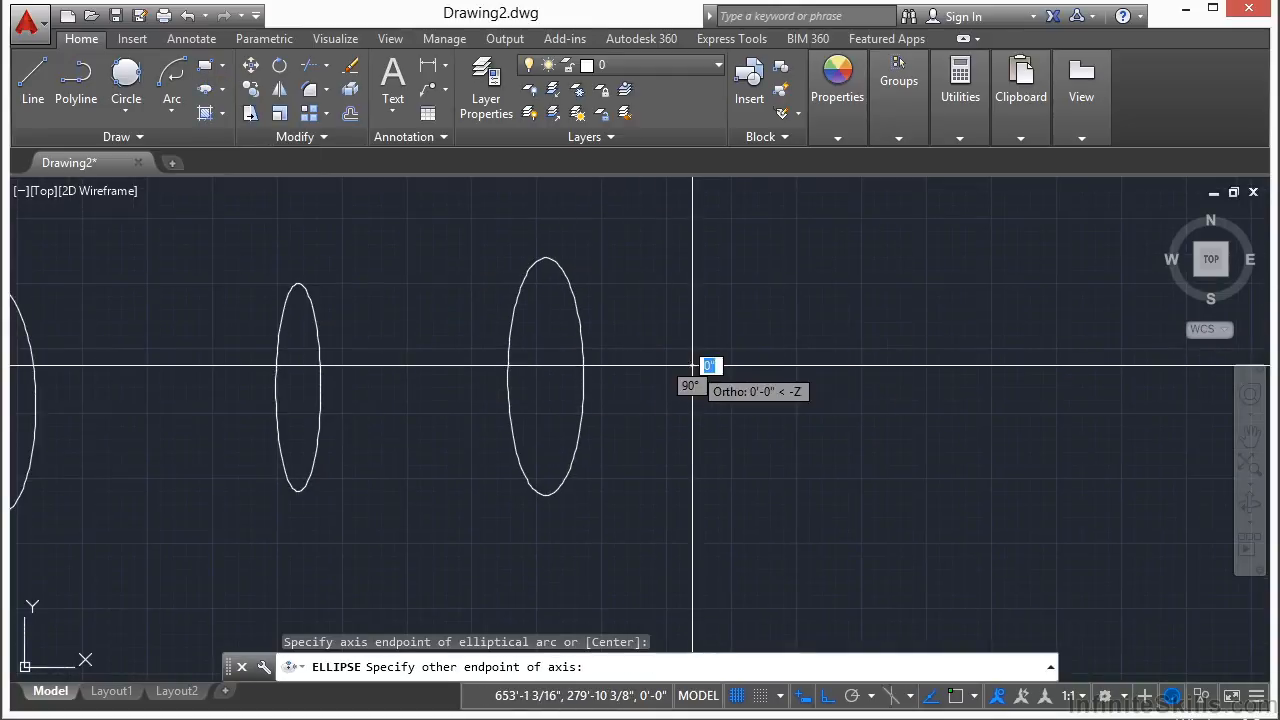
{"action": "left_click", "coordinate": [739, 367]}
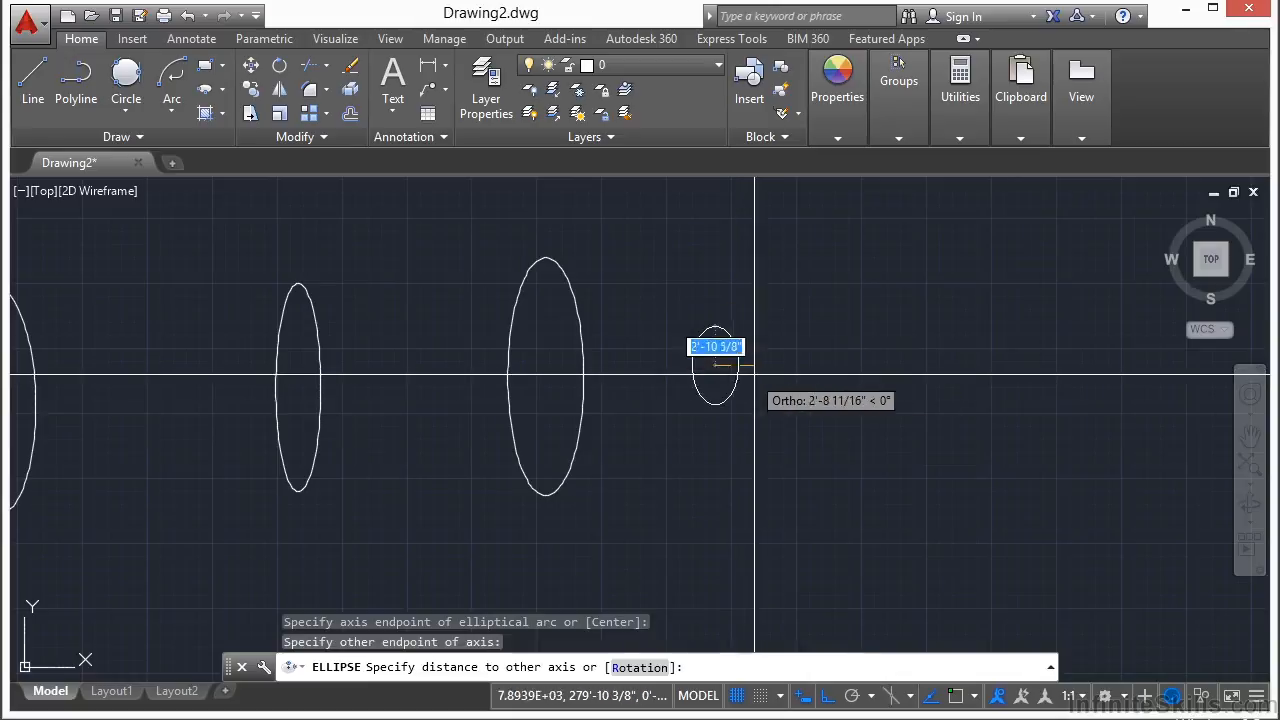
{"action": "left_click", "coordinate": [762, 455]}
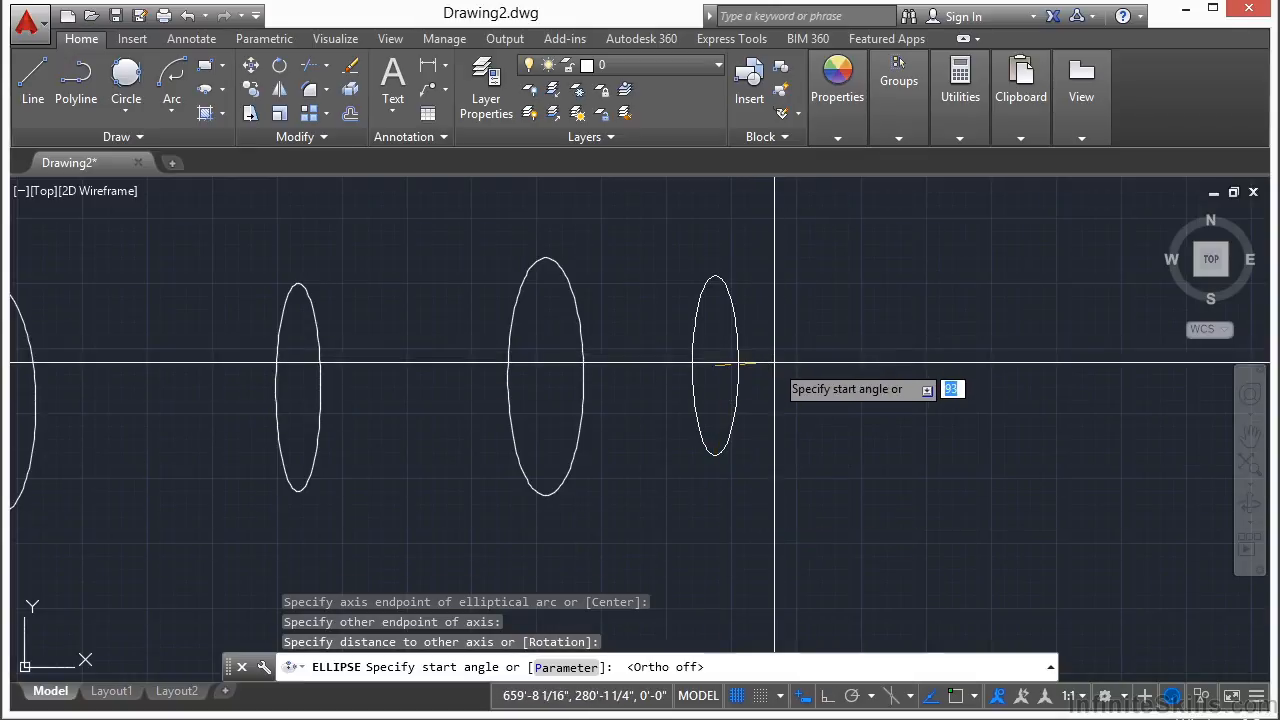
{"action": "left_click", "coordinate": [775, 362]}
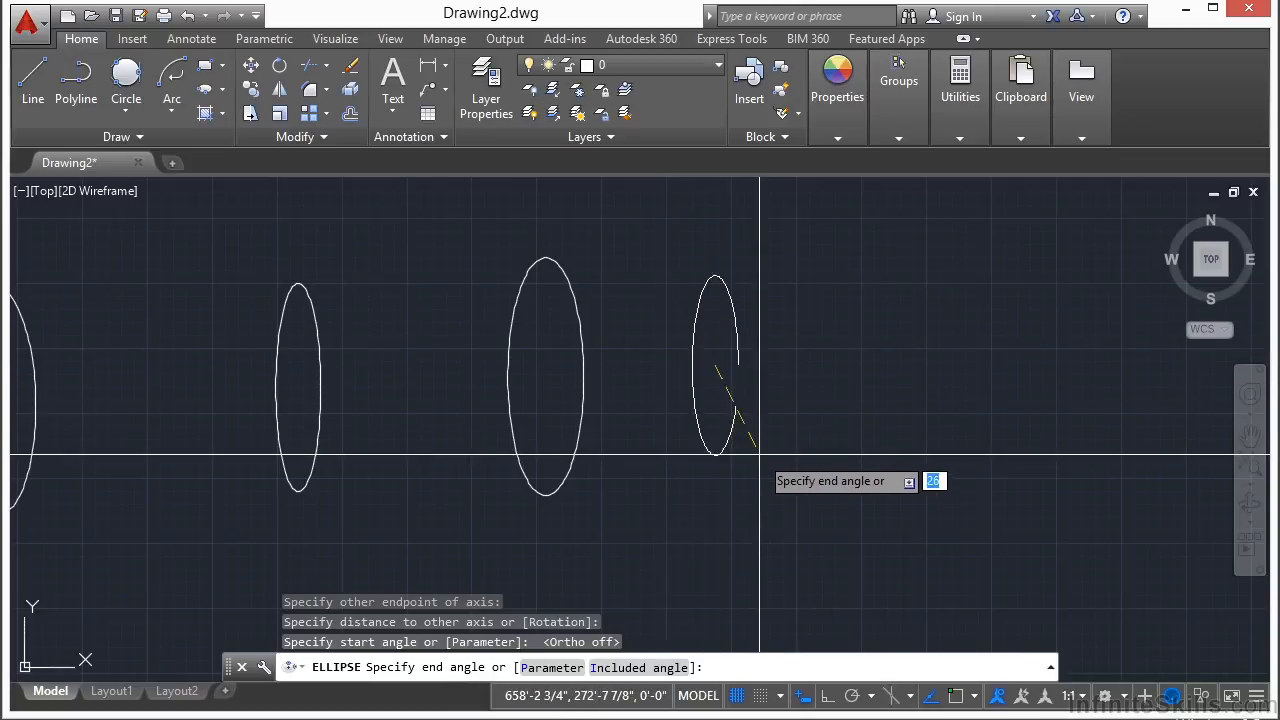
{"action": "left_click", "coordinate": [754, 423]}
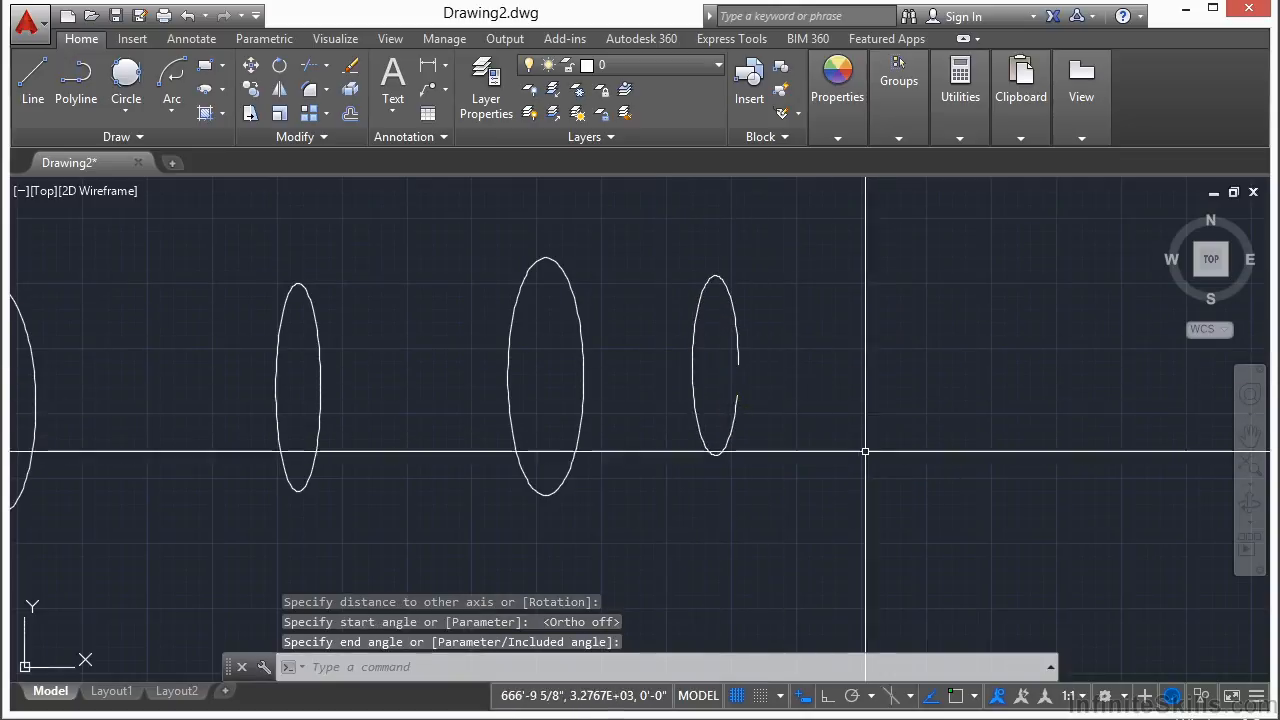
{"action": "left_click", "coordinate": [736, 300]}
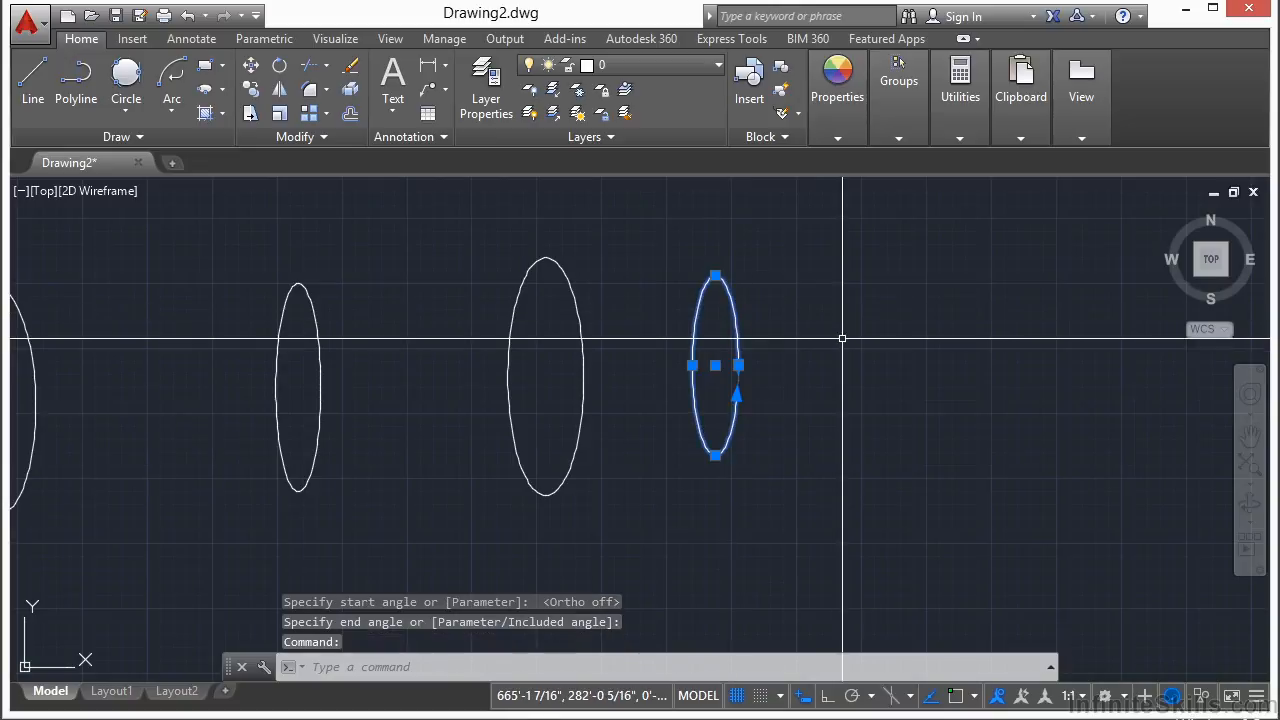
{"action": "key", "text": "Escape"}
Regenerate all viewports of the drawing.
{"action": "scroll", "coordinate": [823, 400], "scroll_direction": "down", "scroll_amount": 1}
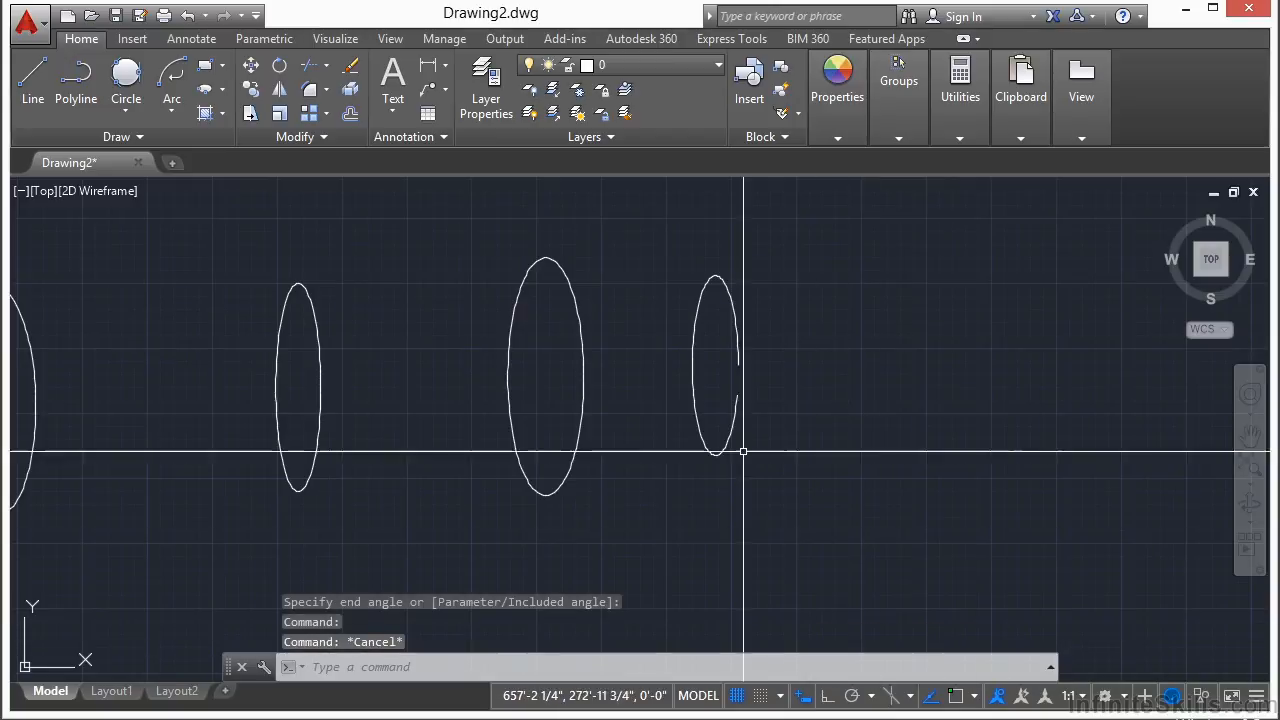
{"action": "type", "text": "rea"}
{"action": "key", "text": "Return"}
Draw a large tilted ellipse with the Center method below the row, its long axis sloping down to the right.
{"action": "left_click", "coordinate": [222, 89]}
{"action": "left_click", "coordinate": [243, 120]}
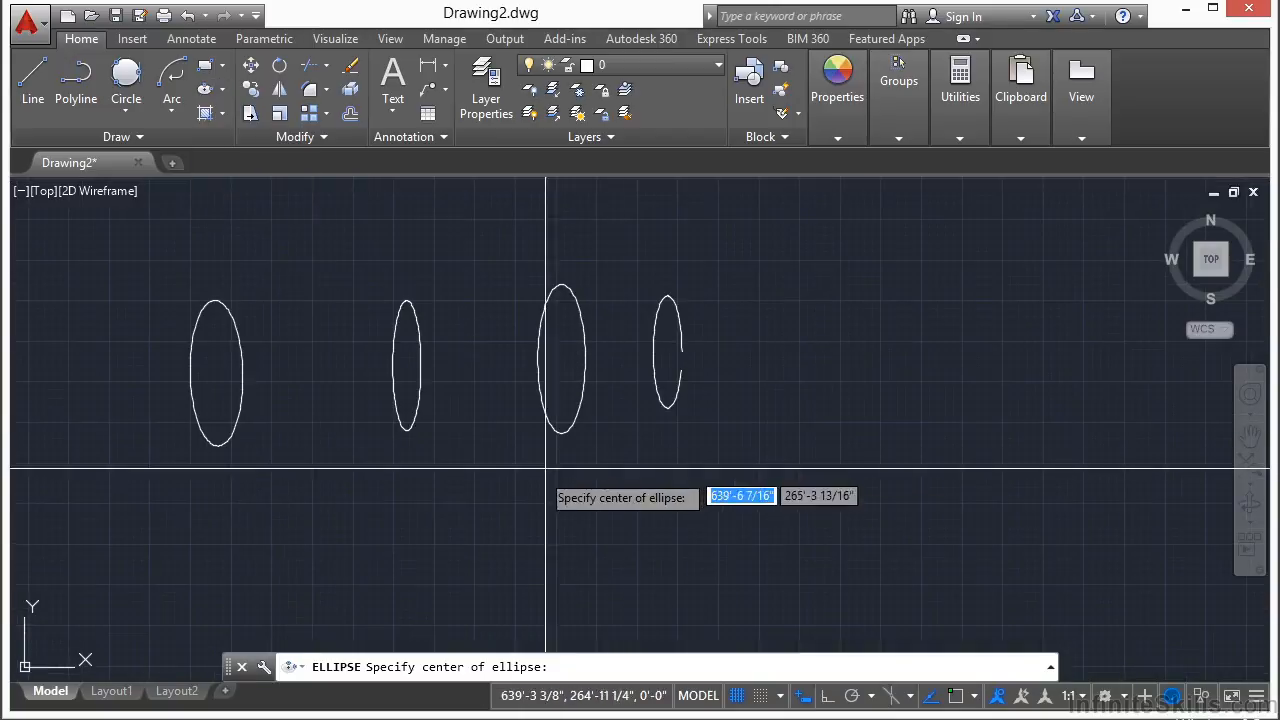
{"action": "middle_click_drag", "start_coordinate": [563, 451], "coordinate": [551, 380]}
{"action": "left_click", "coordinate": [446, 492]}
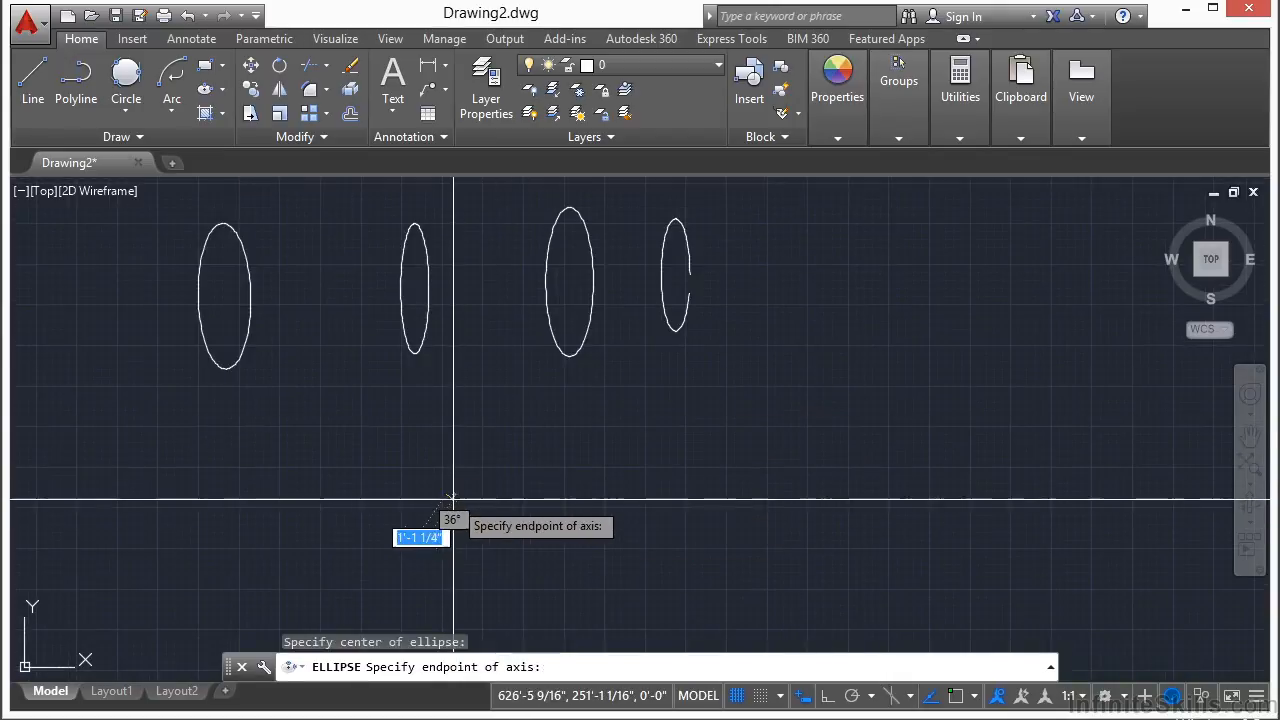
{"action": "left_click", "coordinate": [474, 443]}
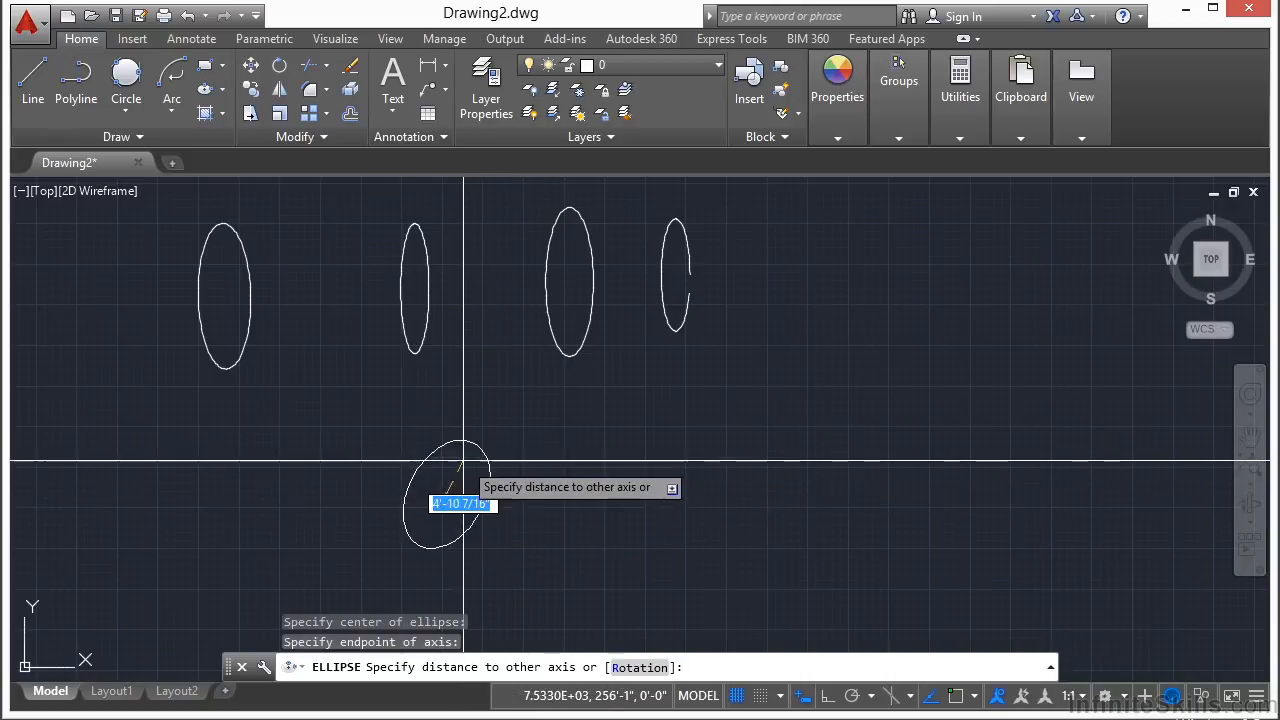
{"action": "left_click", "coordinate": [347, 415]}
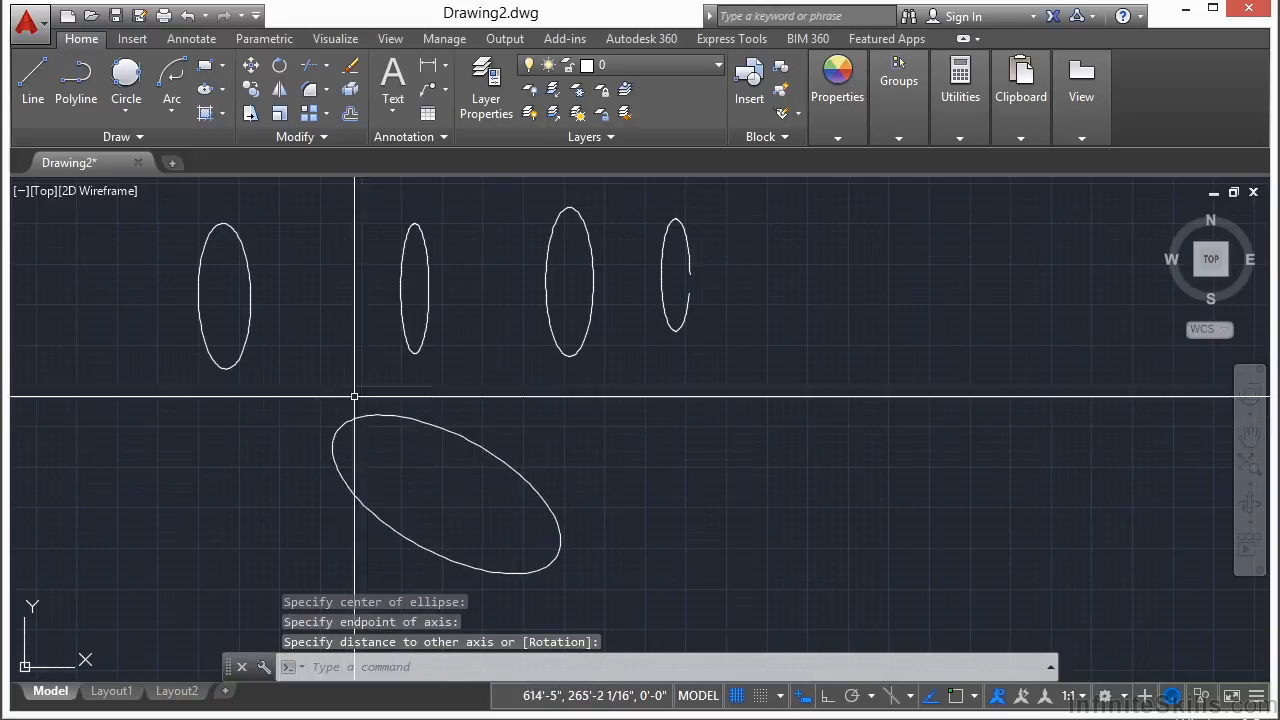
{"action": "scroll", "coordinate": [476, 358], "scroll_direction": "down", "scroll_amount": 2}
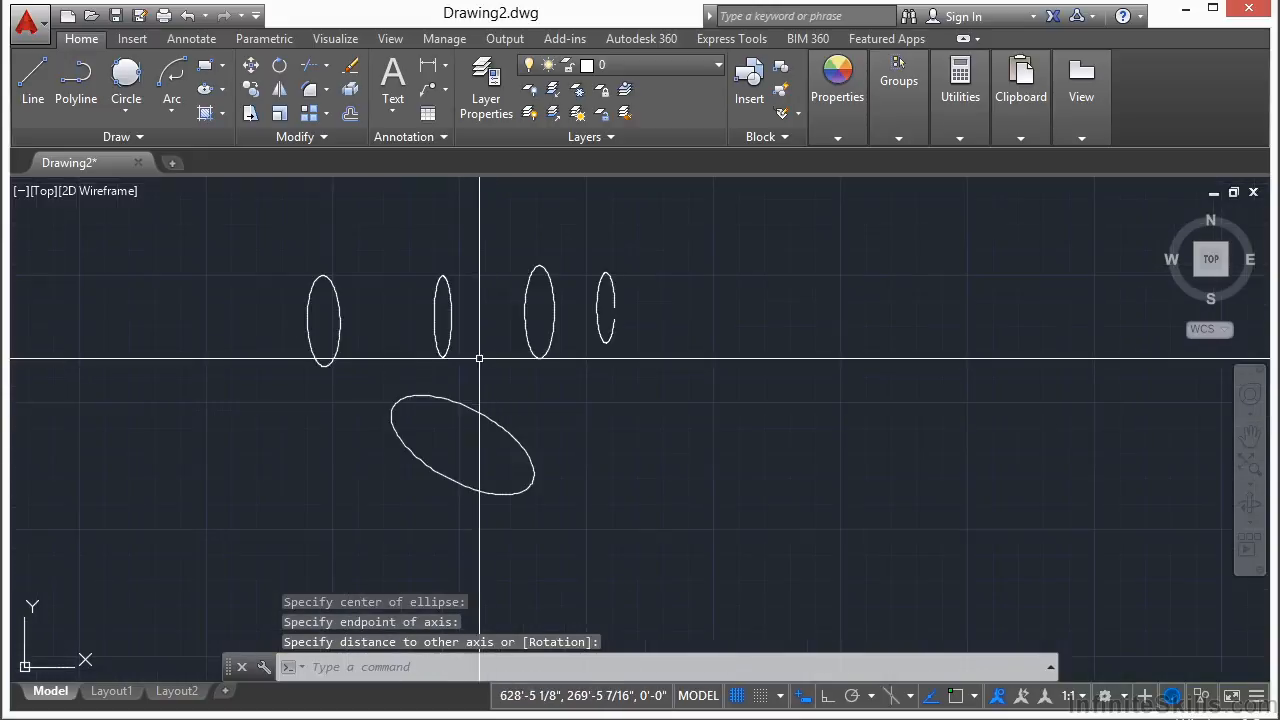